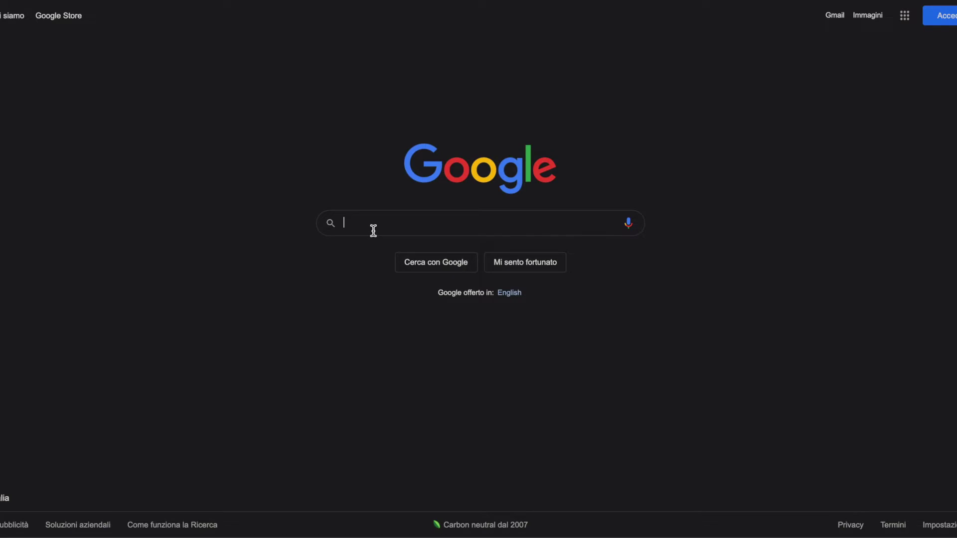
# Search Google for "ergo" and open the ER.GO home page
pyautogui.click(369, 229)
pyautogui.write('ergo')
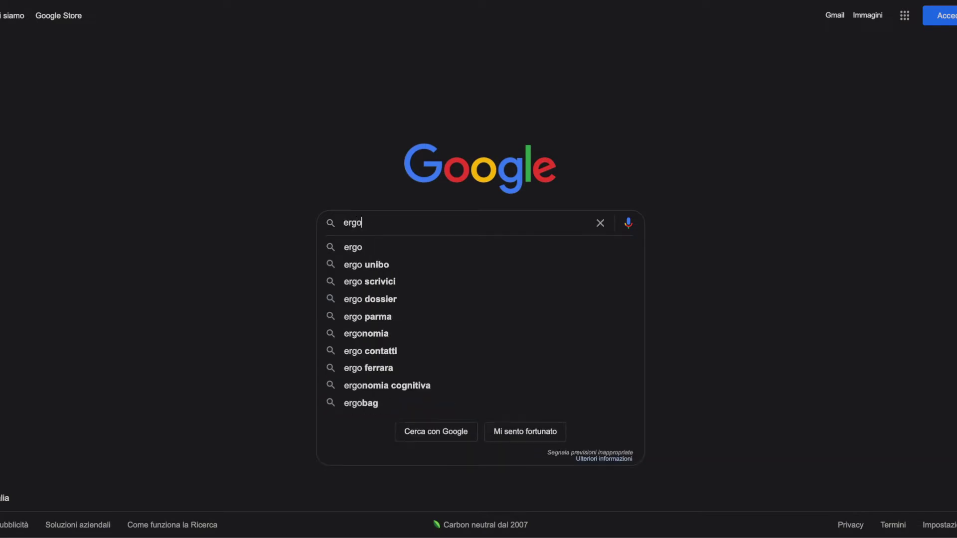
pyautogui.press('Return')
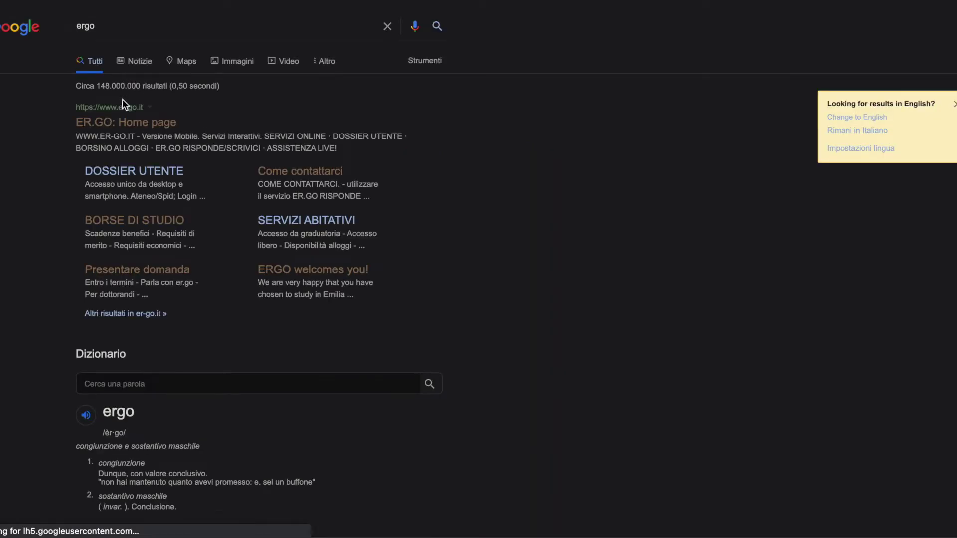
pyautogui.click(128, 127)
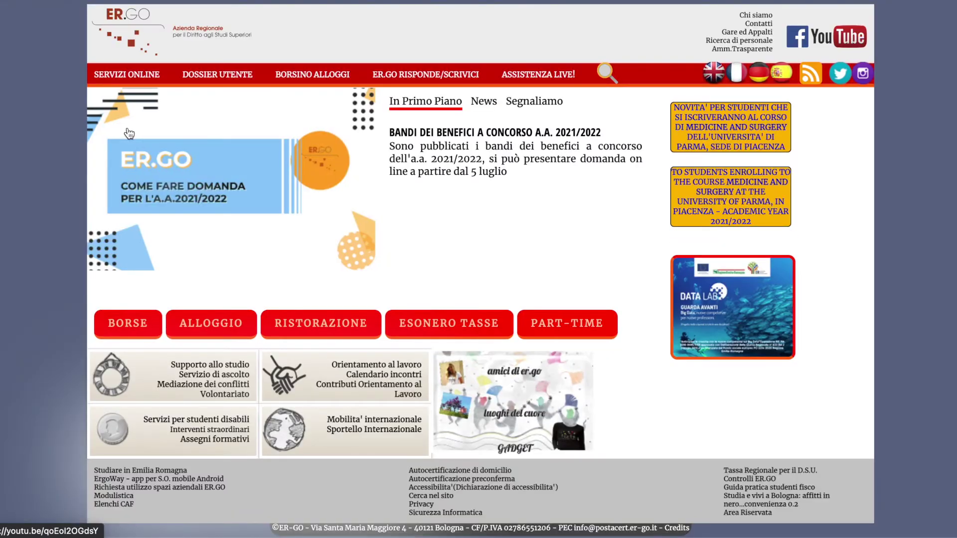
# Go from the ER.GO application information page to the online services portal and choose access for students
pyautogui.click(149, 78)
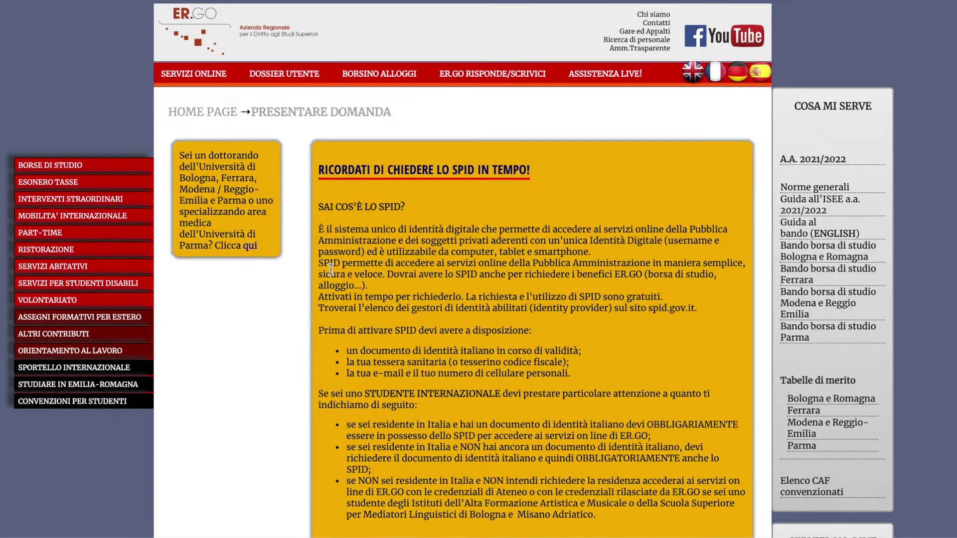
pyautogui.scroll(-10, 330, 270)
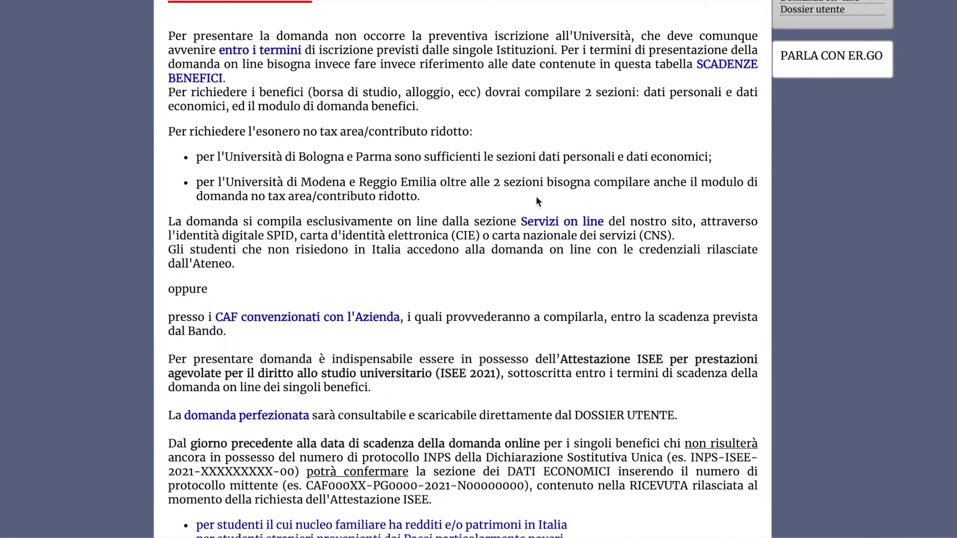
pyautogui.click(568, 226)
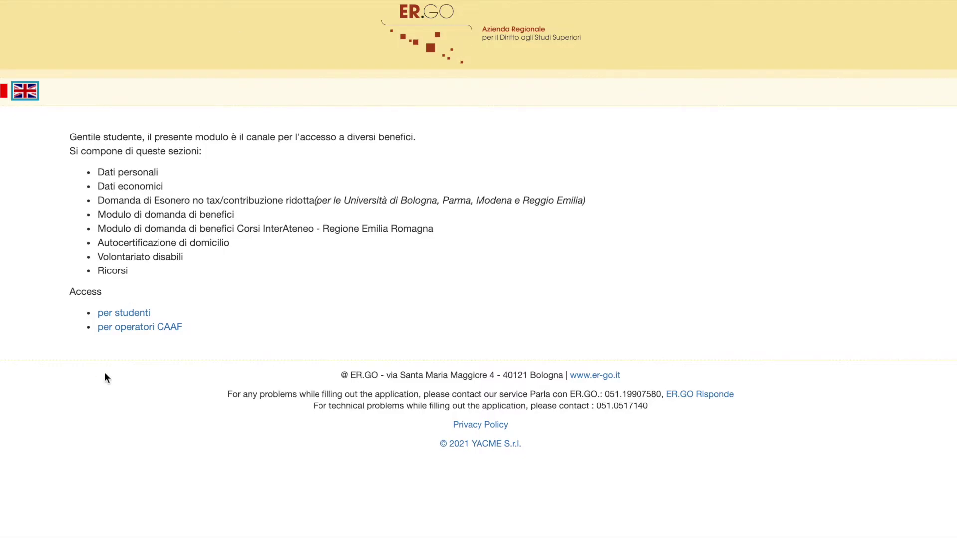
pyautogui.click(119, 314)
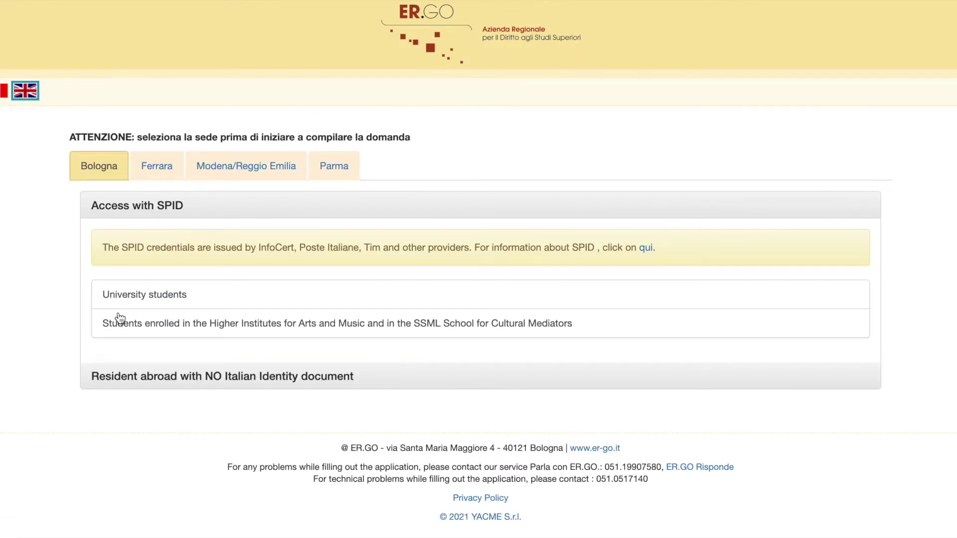
# Compare the Bologna login options for SPID holders and for residents abroad with no Italian identity document
pyautogui.click(159, 377)
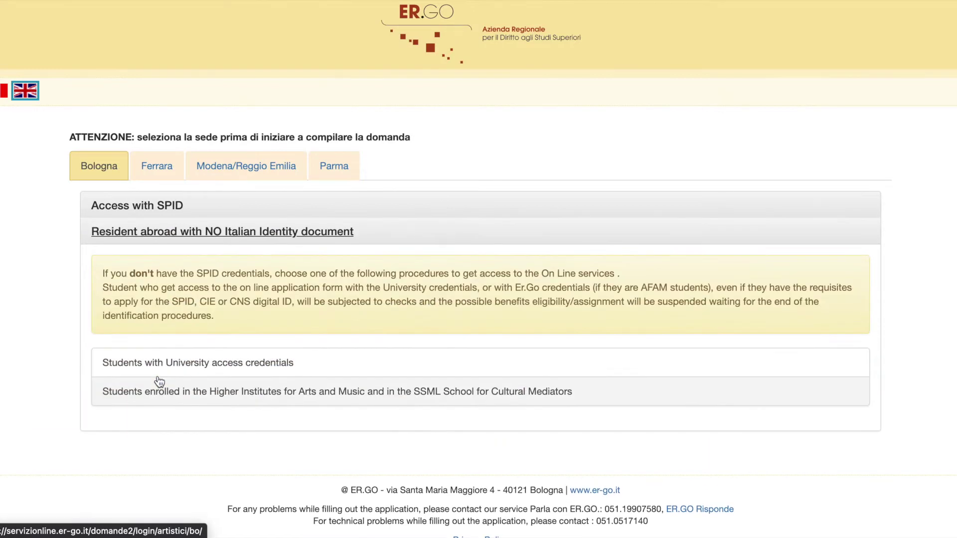
pyautogui.click(165, 206)
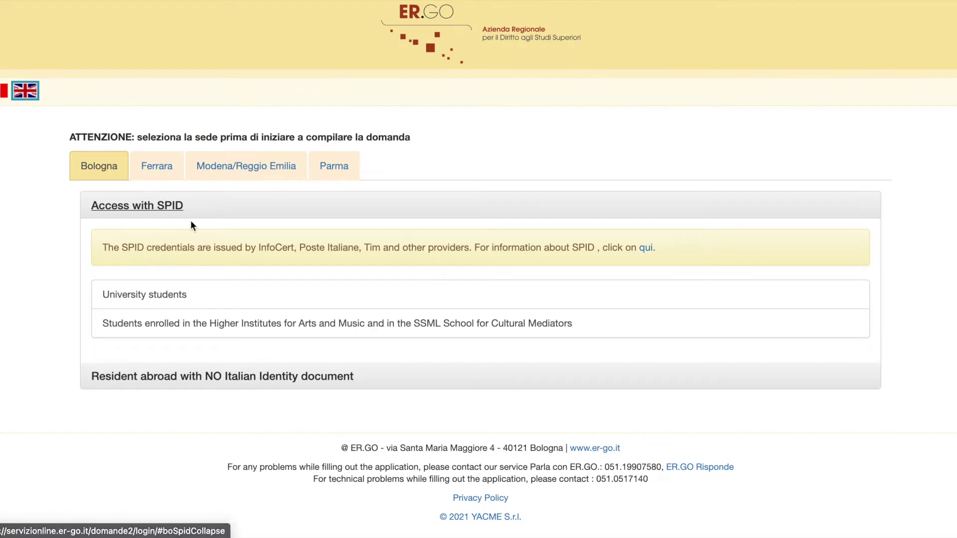
pyautogui.click(186, 205)
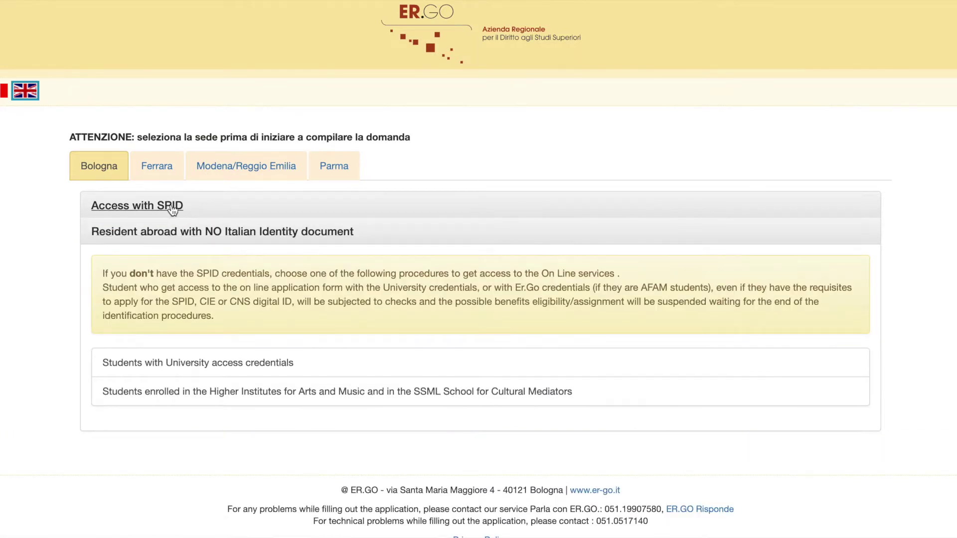
pyautogui.click(172, 209)
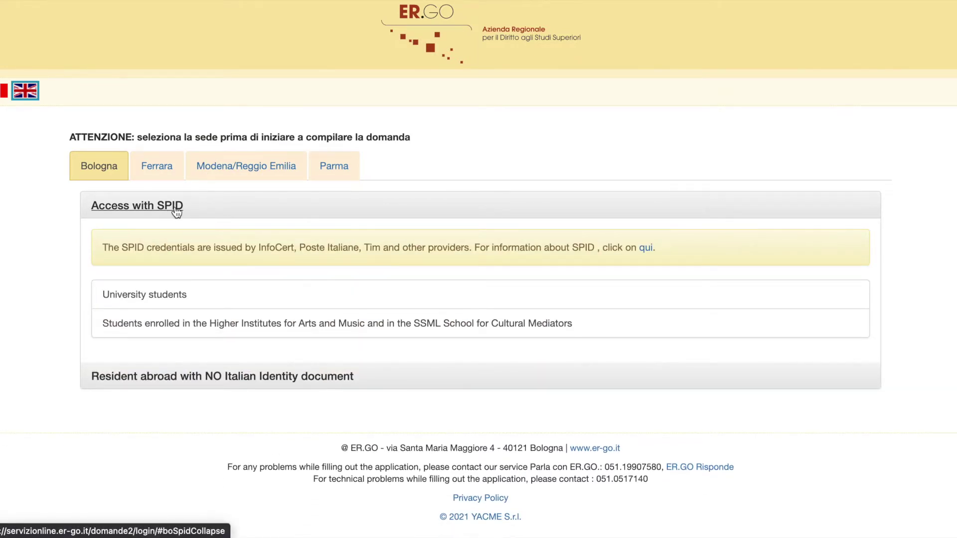
pyautogui.click(175, 210)
pyautogui.click(175, 209)
pyautogui.click(192, 232)
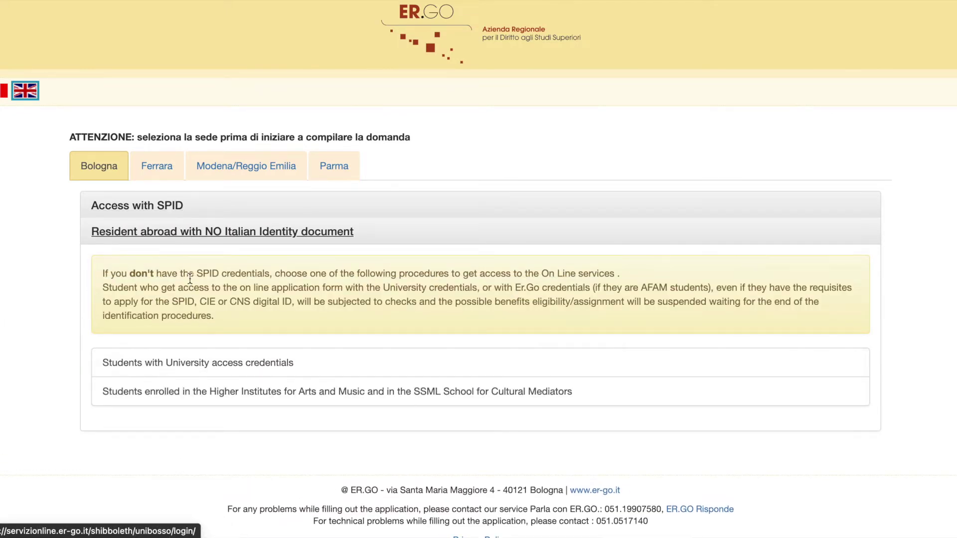
pyautogui.click(220, 375)
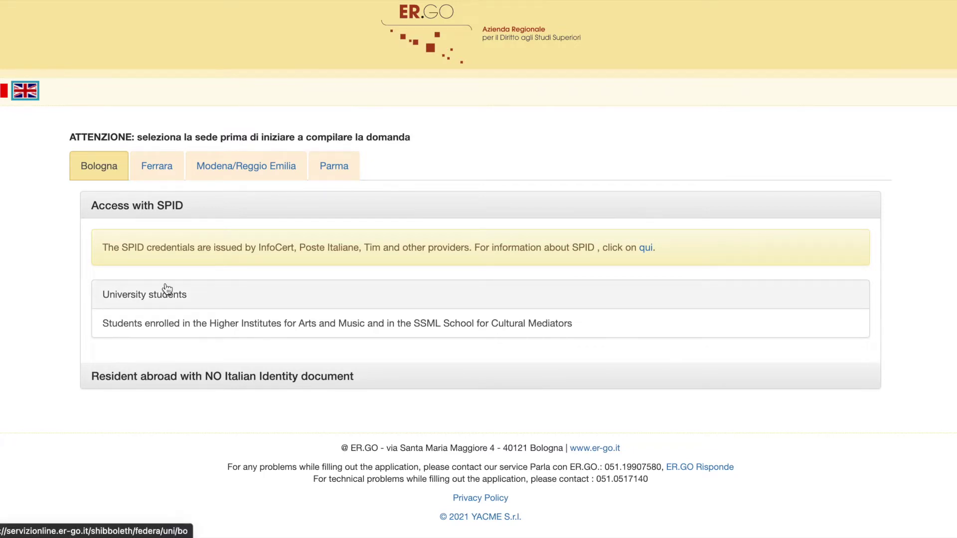
# Enter the Bologna portal as a university student through SPID and open the Dati personali section
pyautogui.click(192, 297)
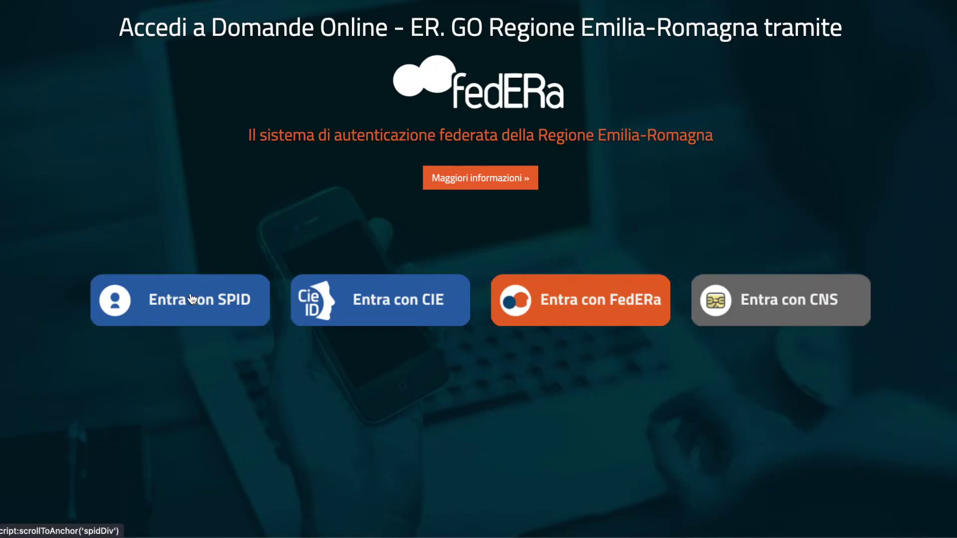
pyautogui.scroll(-1, 298, 296)
pyautogui.click(227, 273)
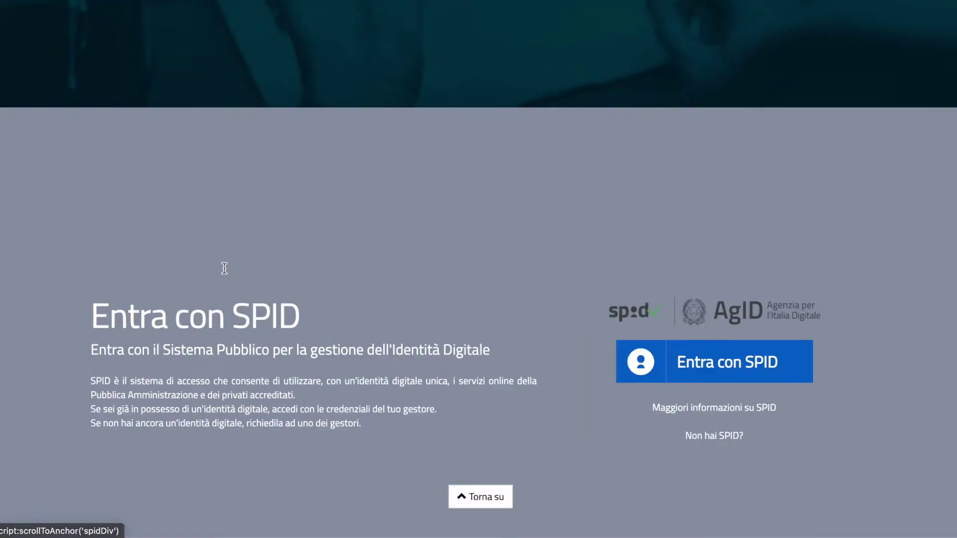
pyautogui.click(738, 249)
pyautogui.click(729, 377)
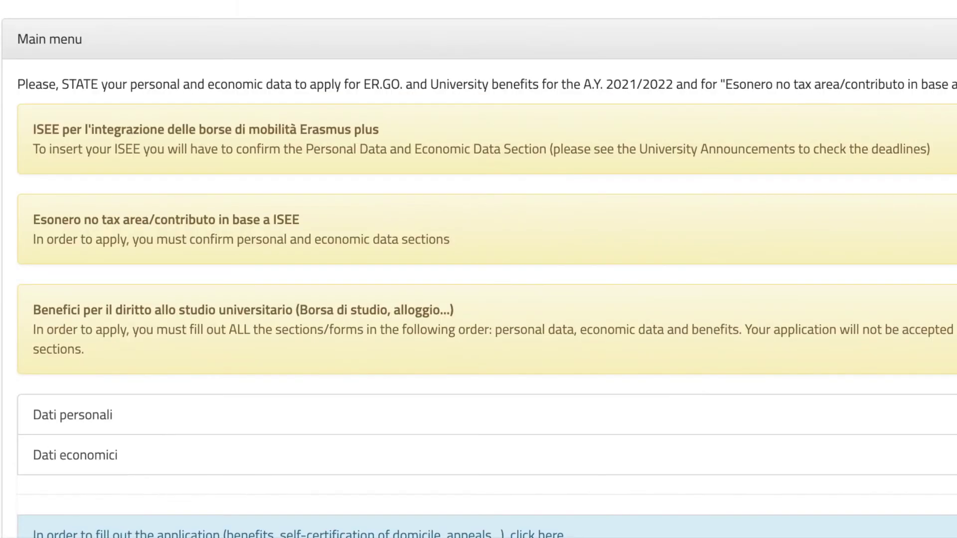
pyautogui.scroll(-4, 478, 269)
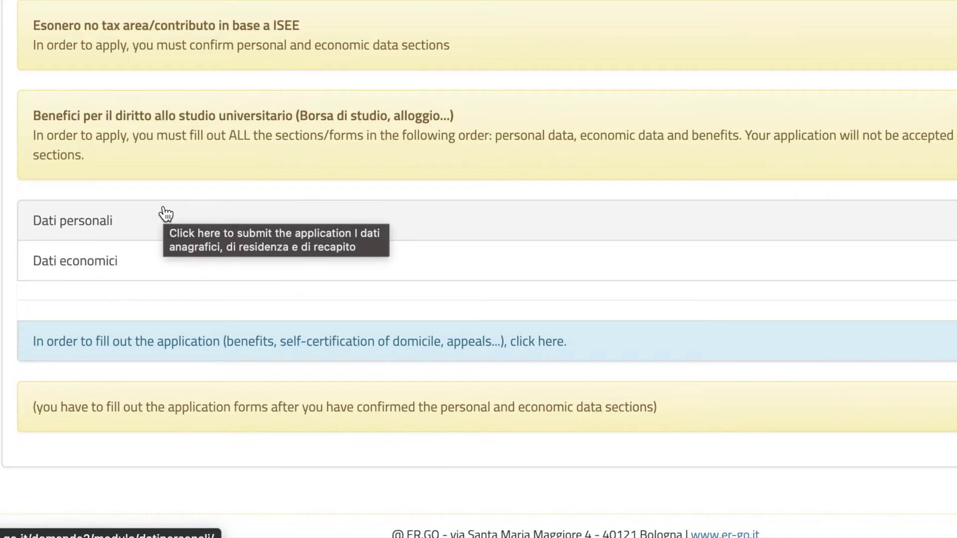
pyautogui.click(86, 216)
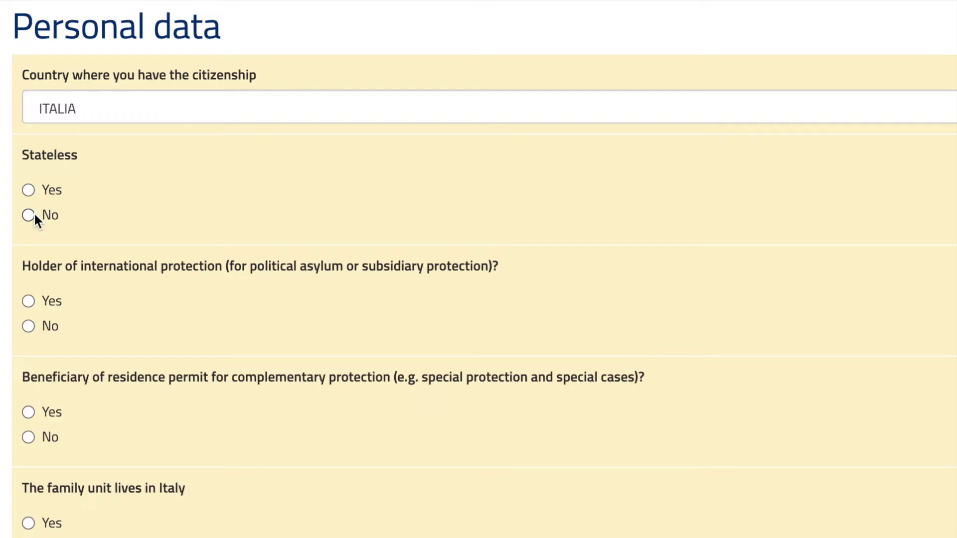
# Examine the personal data form's citizenship countries and its questions on statelessness, international protection, family residence and religious orders
pyautogui.scroll(-2, 33, 215)
pyautogui.scroll(-6, 34, 219)
pyautogui.scroll(7, 33, 219)
pyautogui.scroll(1, 34, 212)
pyautogui.click(97, 104)
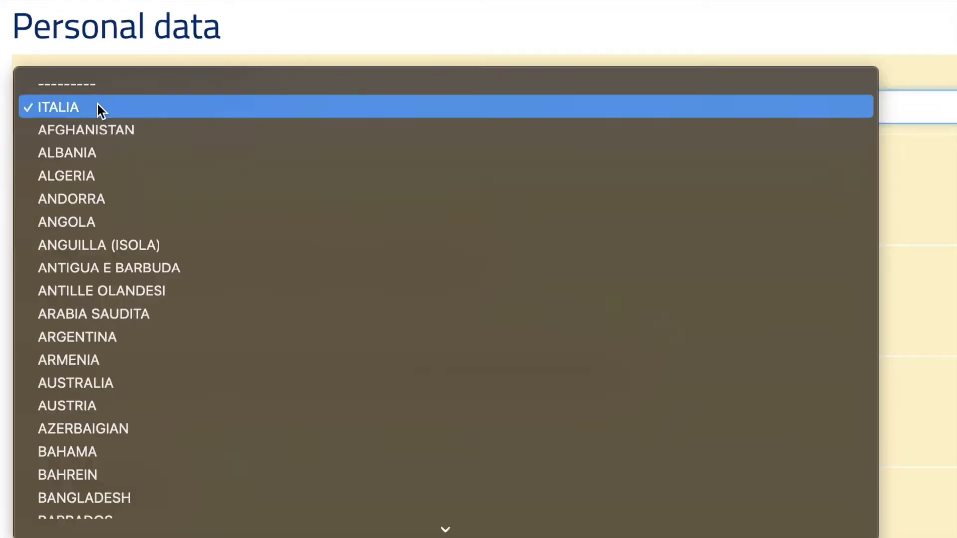
pyautogui.scroll(-15, 98, 292)
pyautogui.press('Escape')
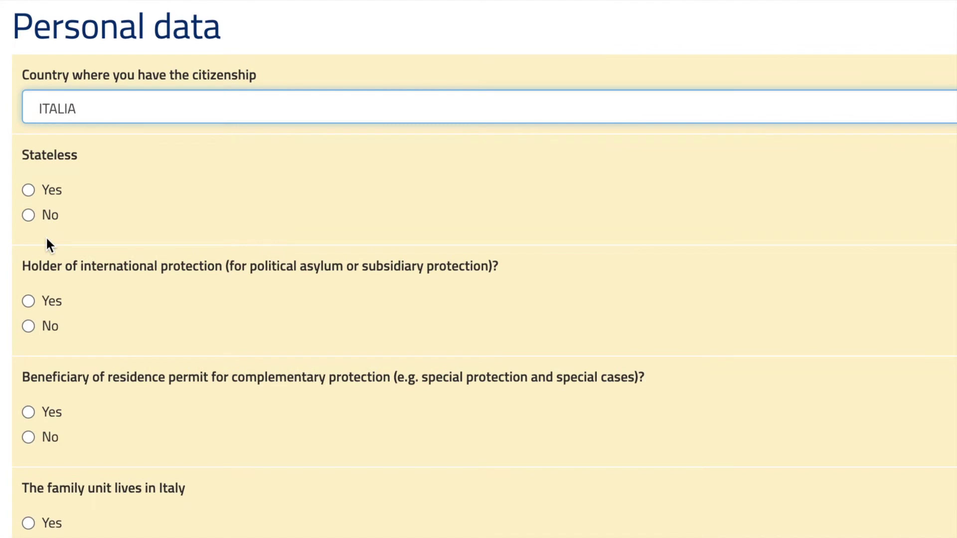
pyautogui.scroll(-5, 47, 240)
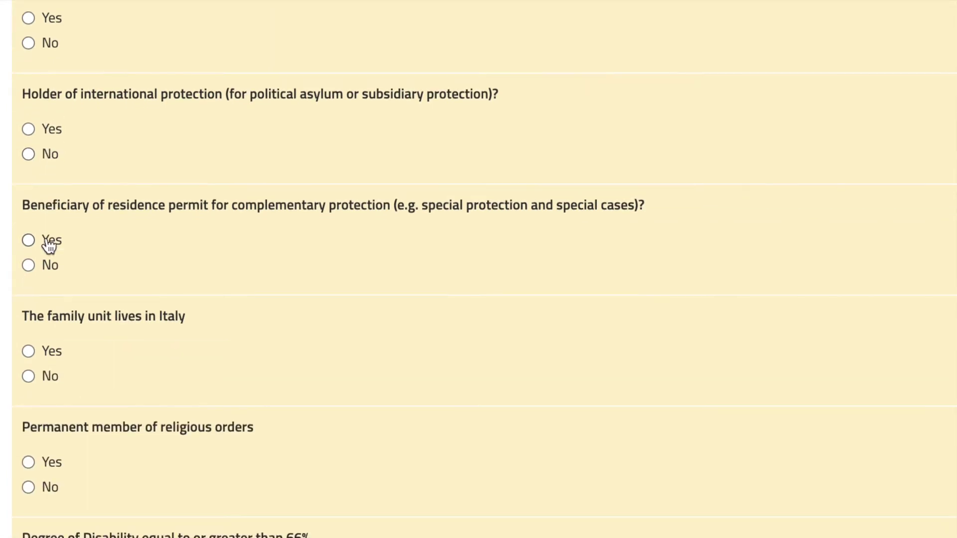
pyautogui.scroll(-1, 46, 246)
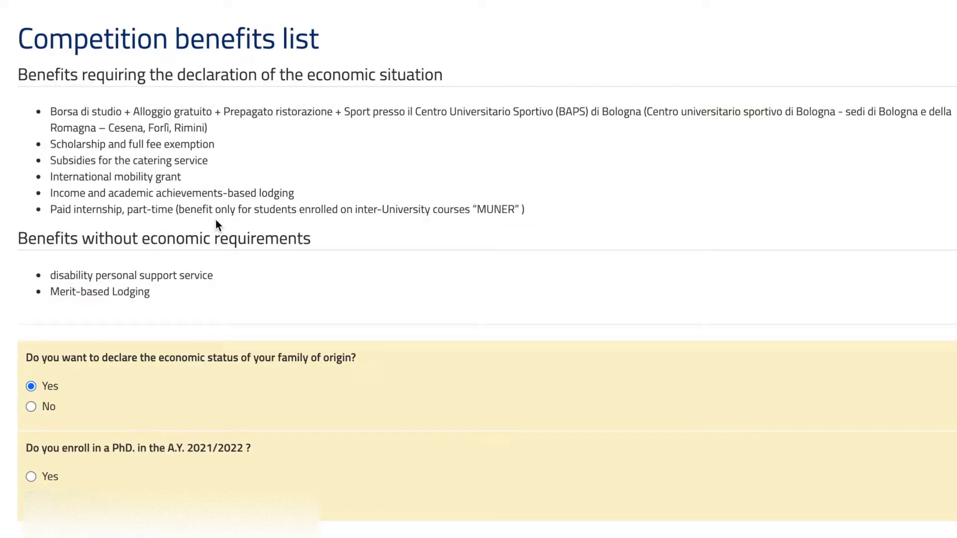
# Review the competition benefits list with the family economic status and PhD answers, and continue to the data preview
pyautogui.scroll(-2, 216, 223)
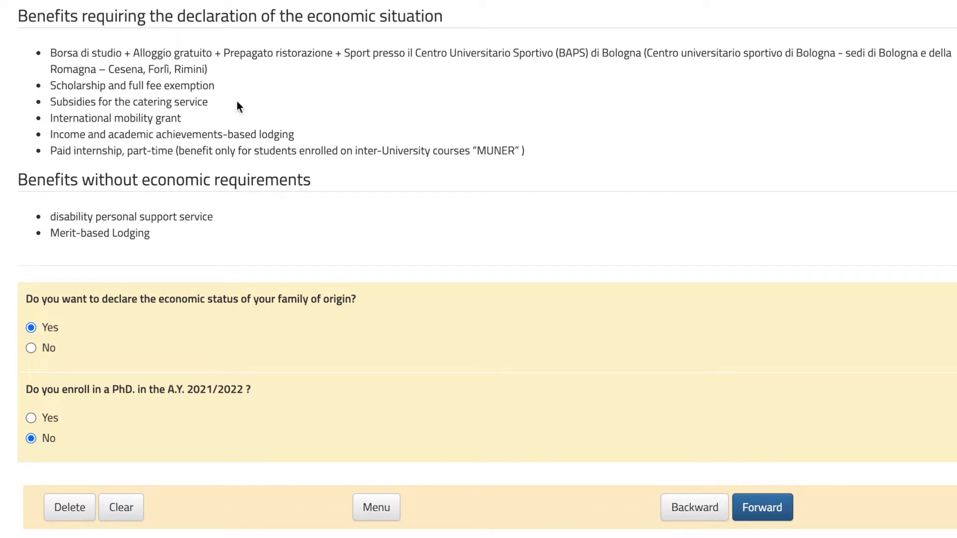
pyautogui.scroll(-1, 237, 101)
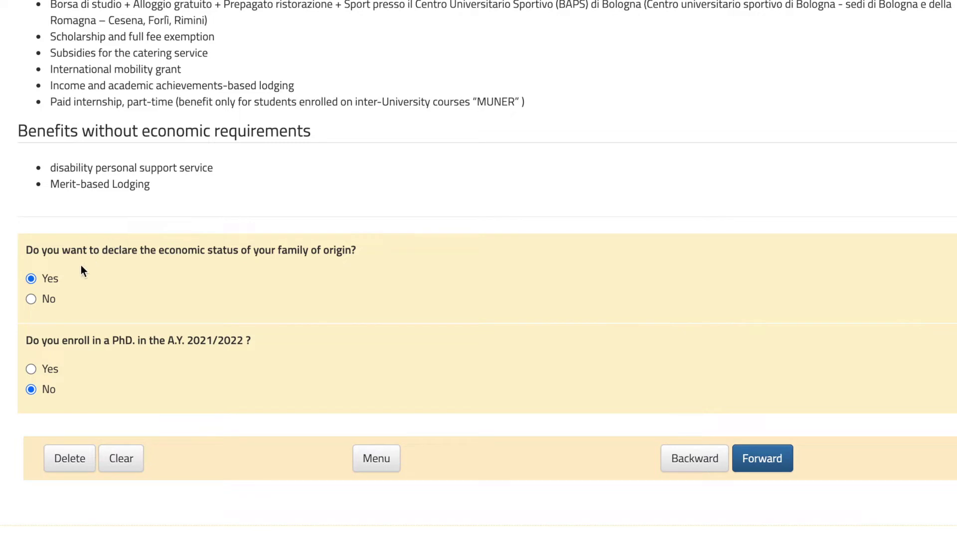
pyautogui.scroll(-1, 75, 257)
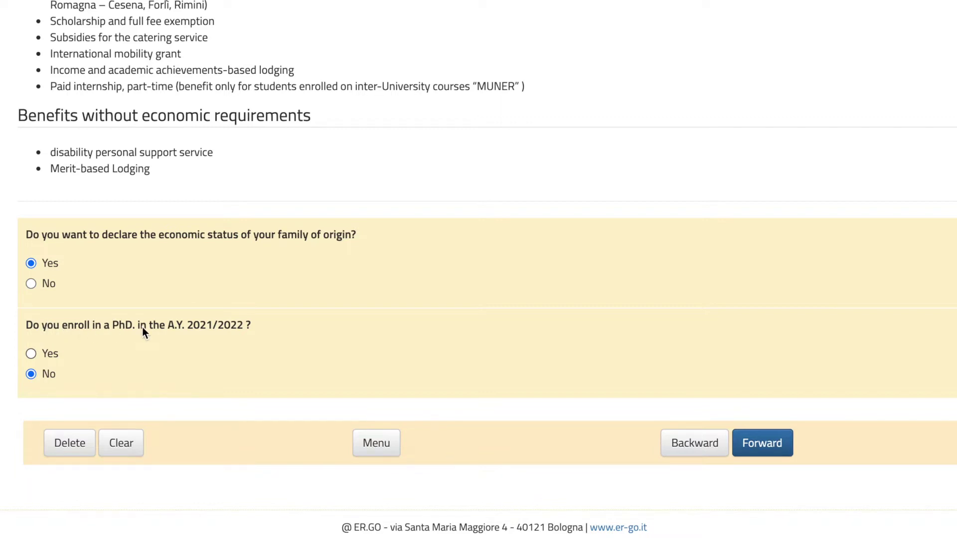
pyautogui.scroll(1, 746, 377)
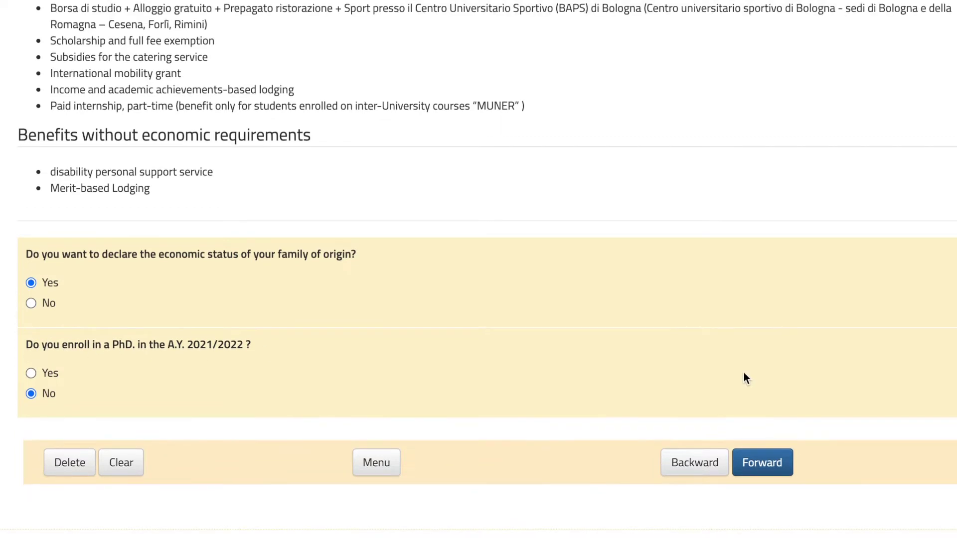
pyautogui.click(761, 474)
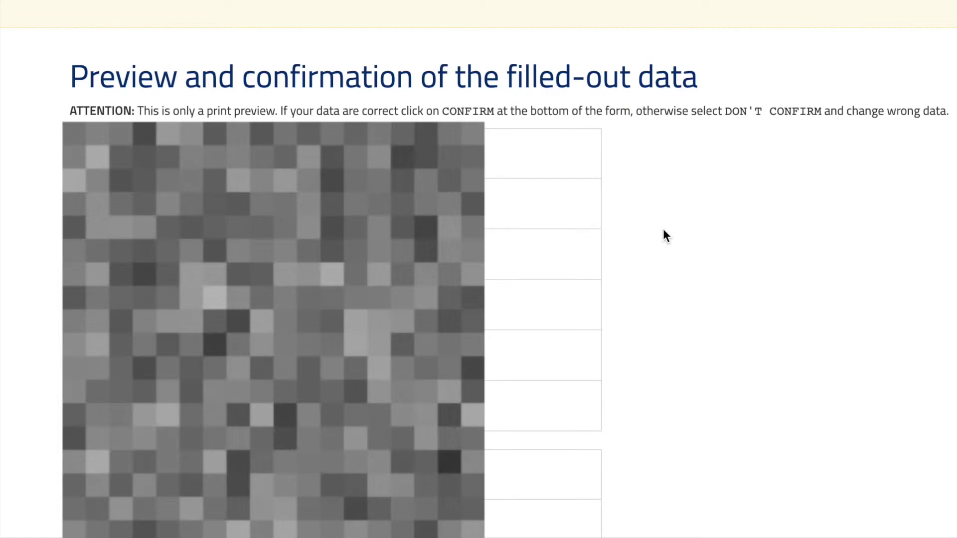
# Check the preview of the filled-out personal data through to its end and confirm the section
pyautogui.scroll(-3, 663, 230)
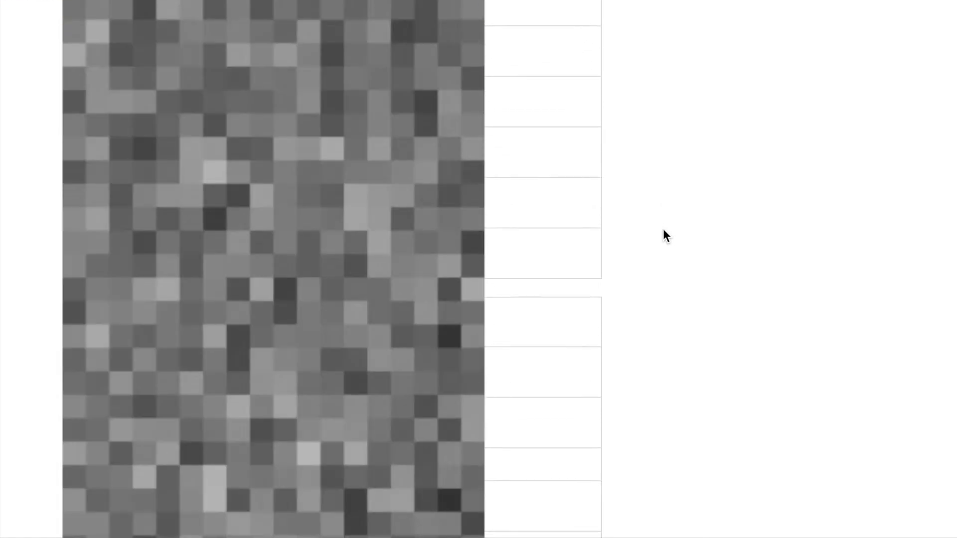
pyautogui.scroll(-4, 663, 229)
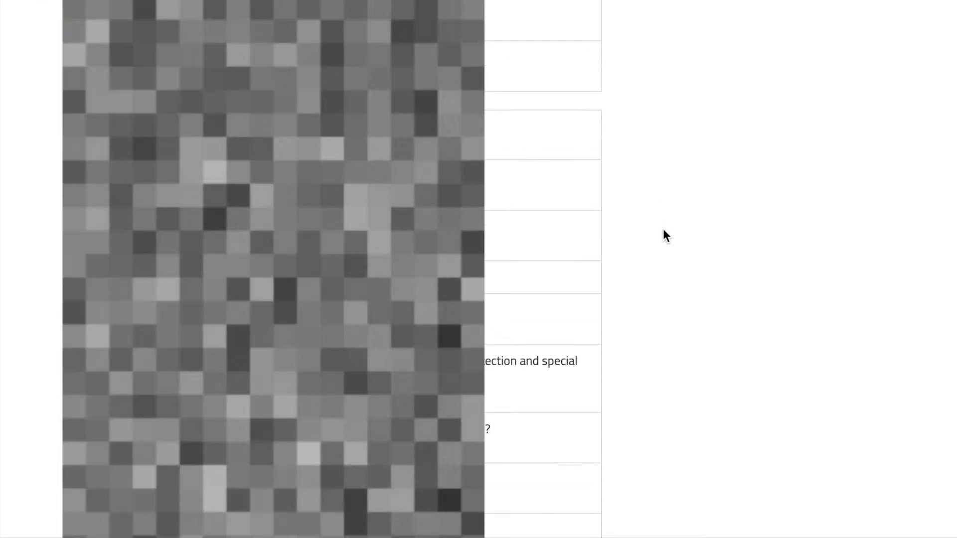
pyautogui.scroll(-8, 663, 229)
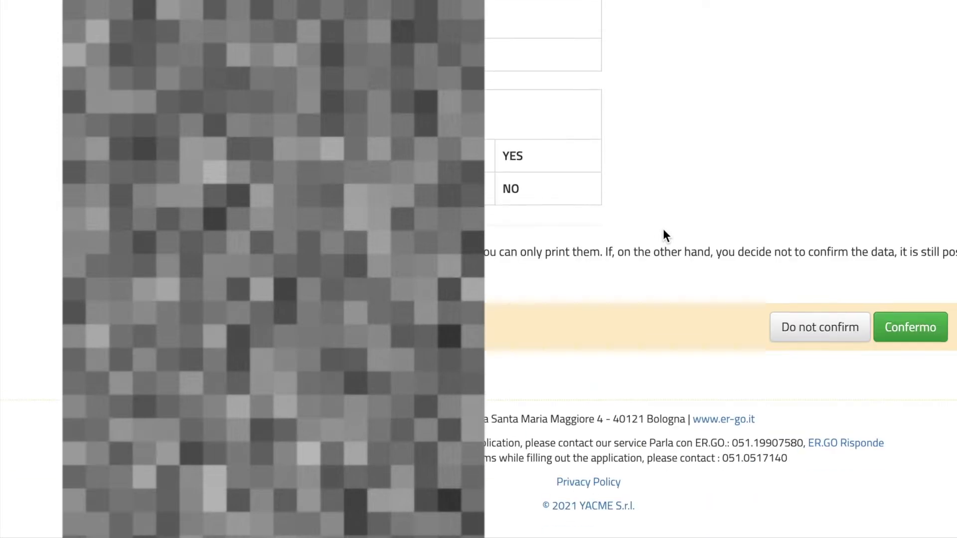
pyautogui.click(915, 341)
pyautogui.click(863, 239)
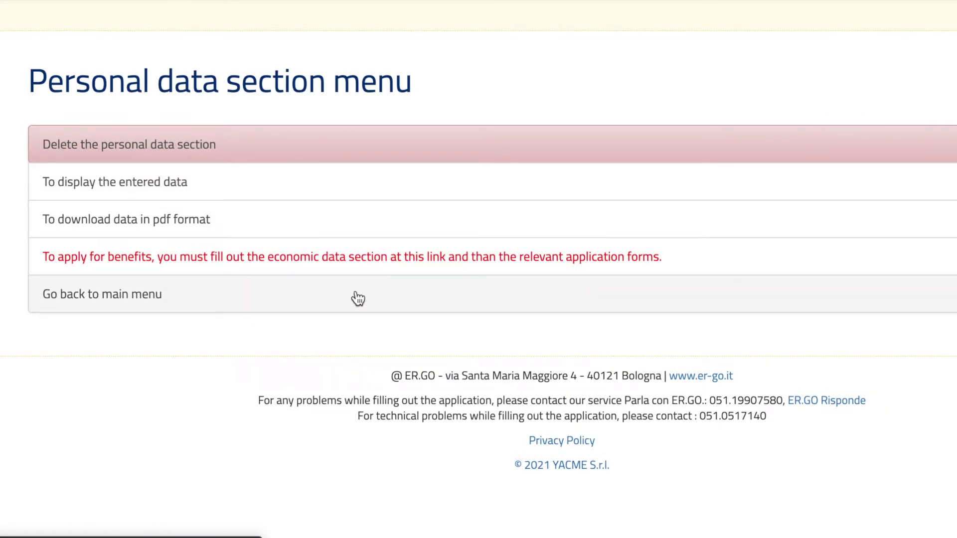
# Return to the main menu, open the Dati economici section and declare that the family unit's incomes and assets are abroad
pyautogui.click(358, 298)
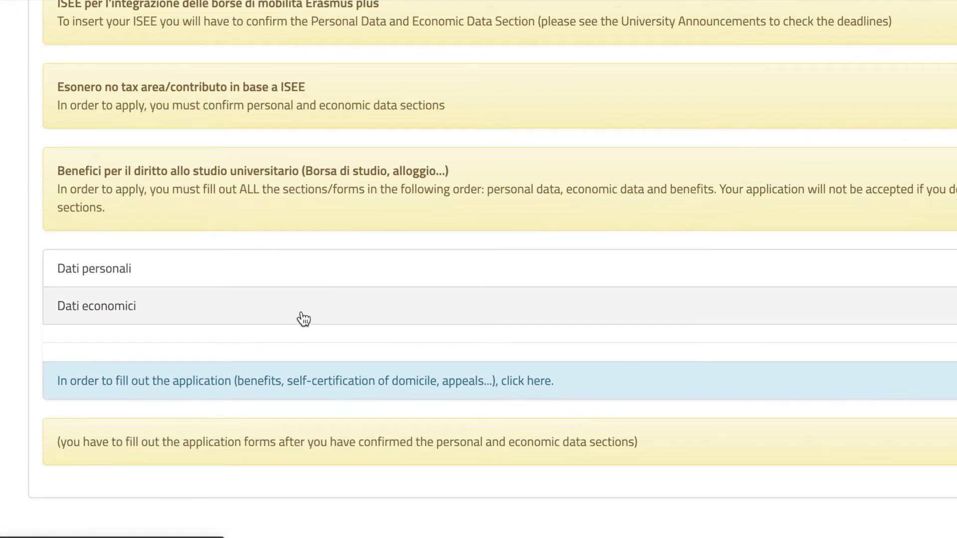
pyautogui.click(304, 319)
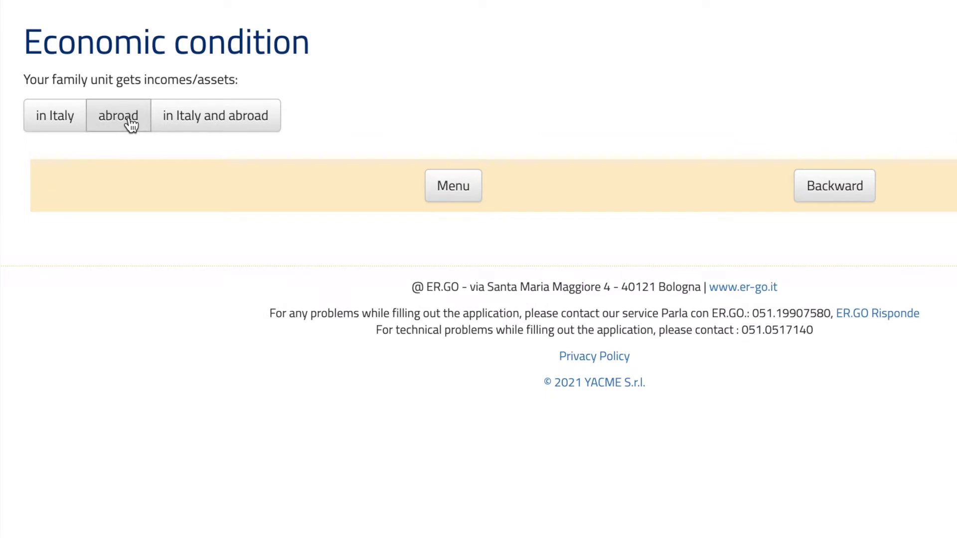
pyautogui.click(131, 124)
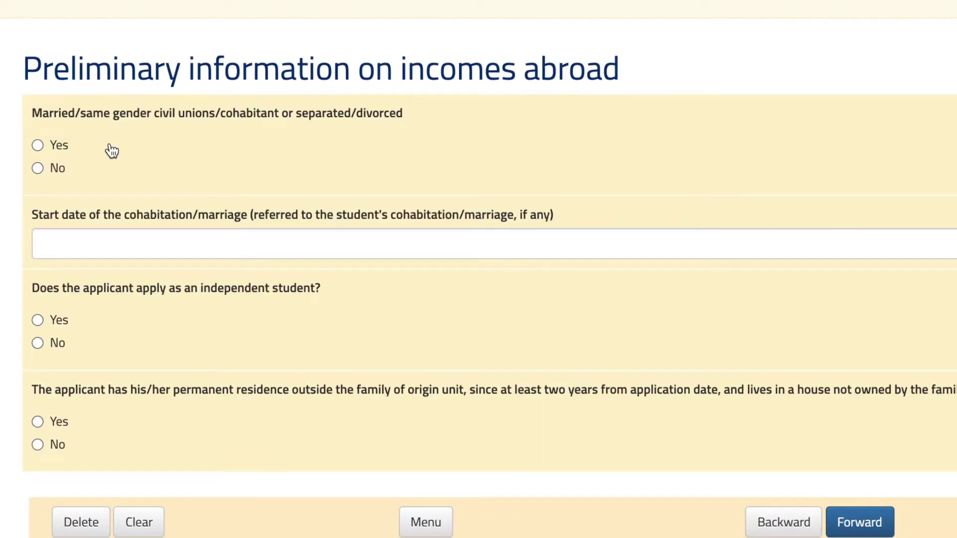
pyautogui.scroll(-2, 112, 151)
pyautogui.scroll(1, 112, 151)
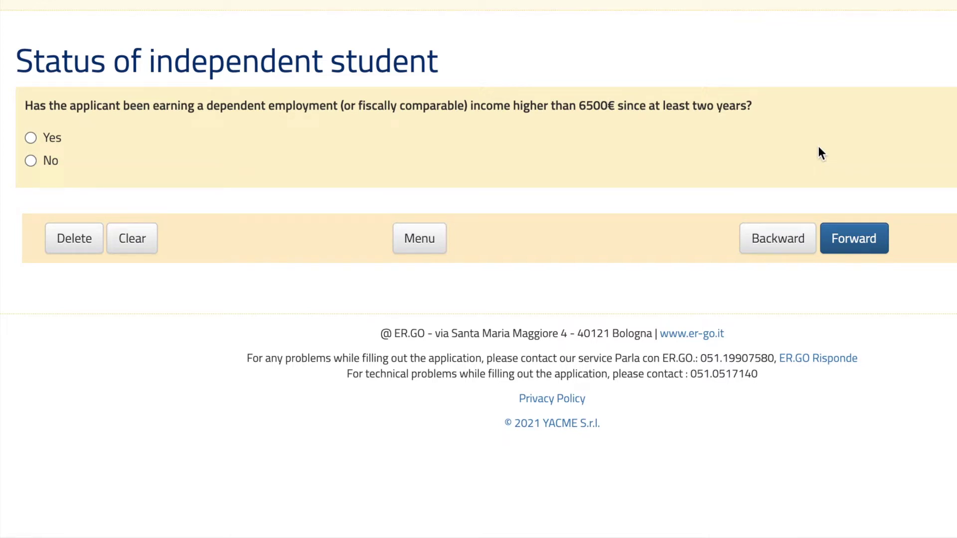
# Answer No to earning over 6500€ as an independent student and No to being an orphan of both parents
pyautogui.click(48, 173)
pyautogui.click(854, 242)
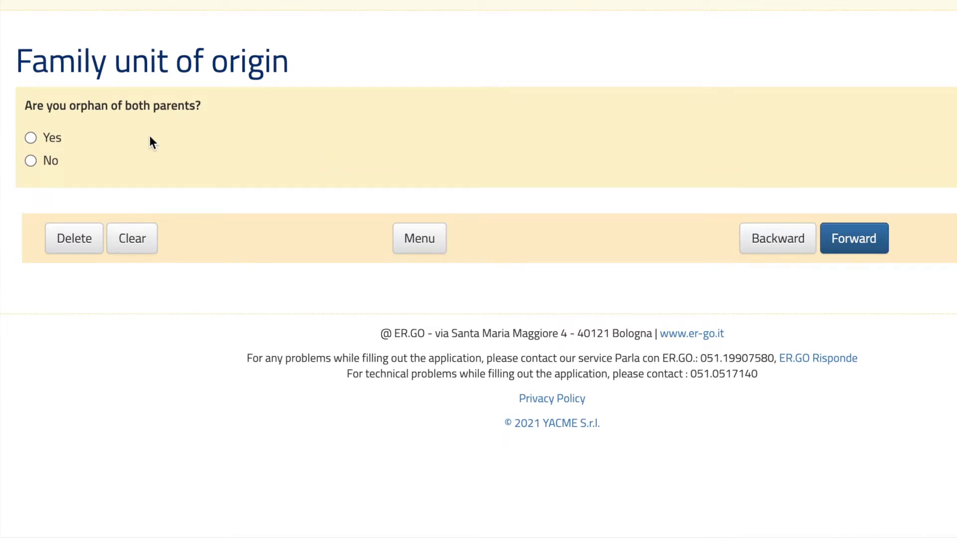
pyautogui.click(48, 164)
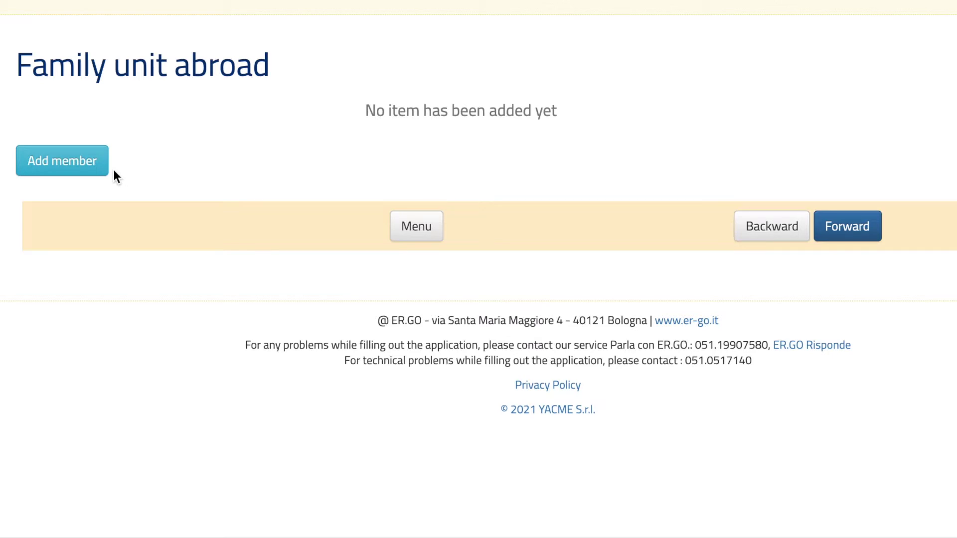
# Add 1 family member with the kinship Padre to the family unit abroad and continue to the income situation page
pyautogui.click(89, 165)
pyautogui.click(77, 138)
pyautogui.write('1')
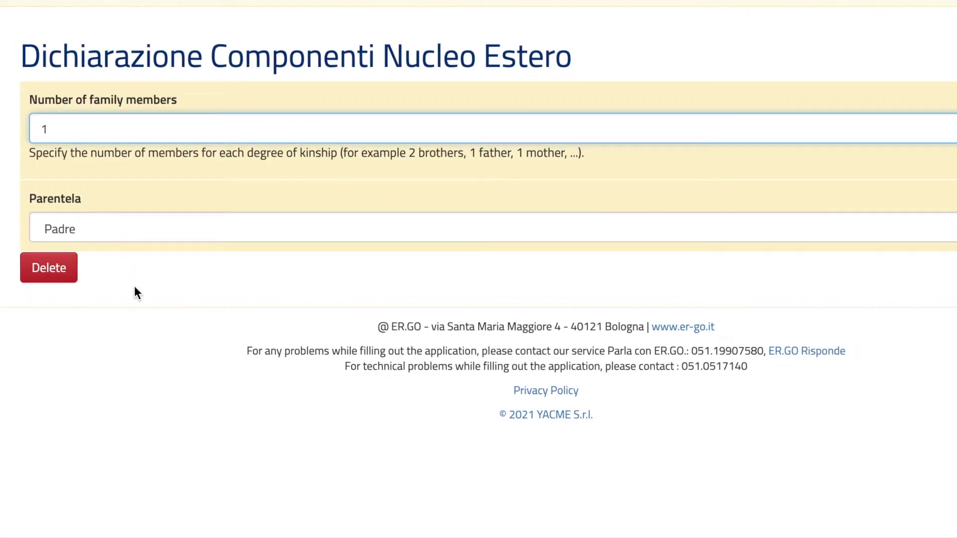
pyautogui.click(266, 338)
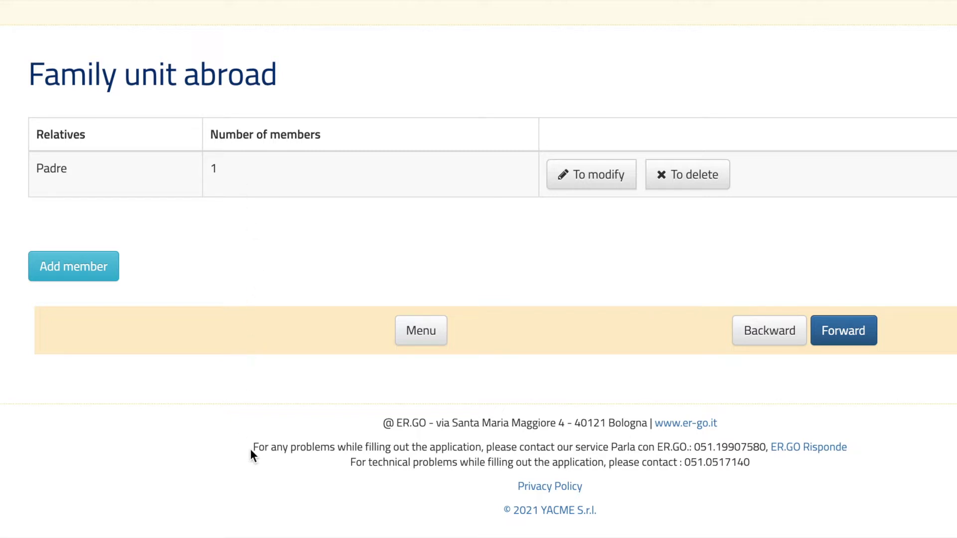
pyautogui.click(854, 318)
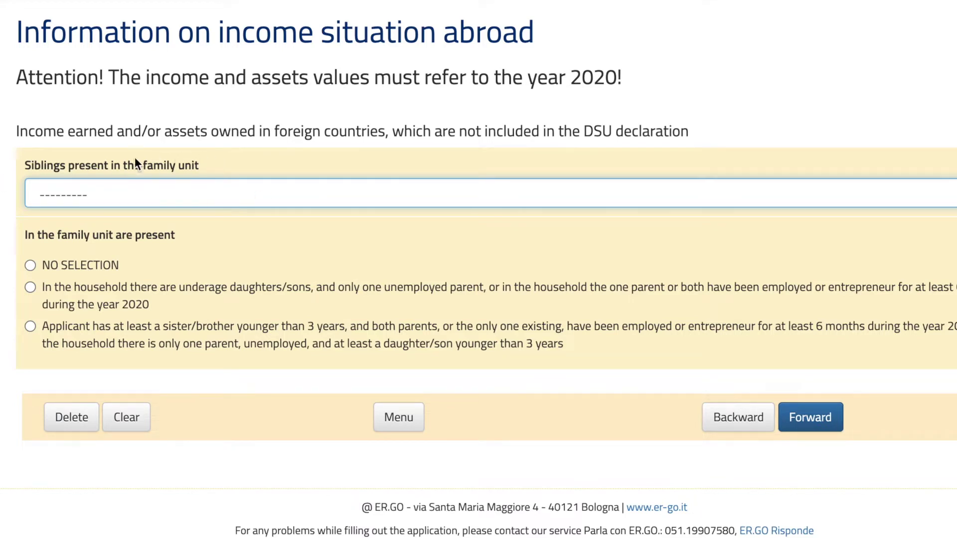
# Examine the options for siblings present in the family unit and the form for adding real estate owned abroad
pyautogui.click(267, 204)
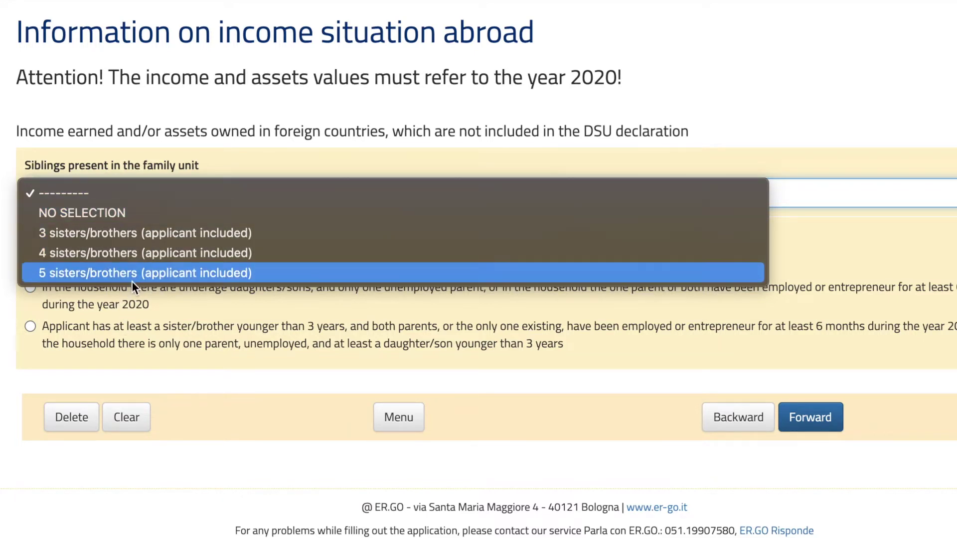
pyautogui.click(251, 357)
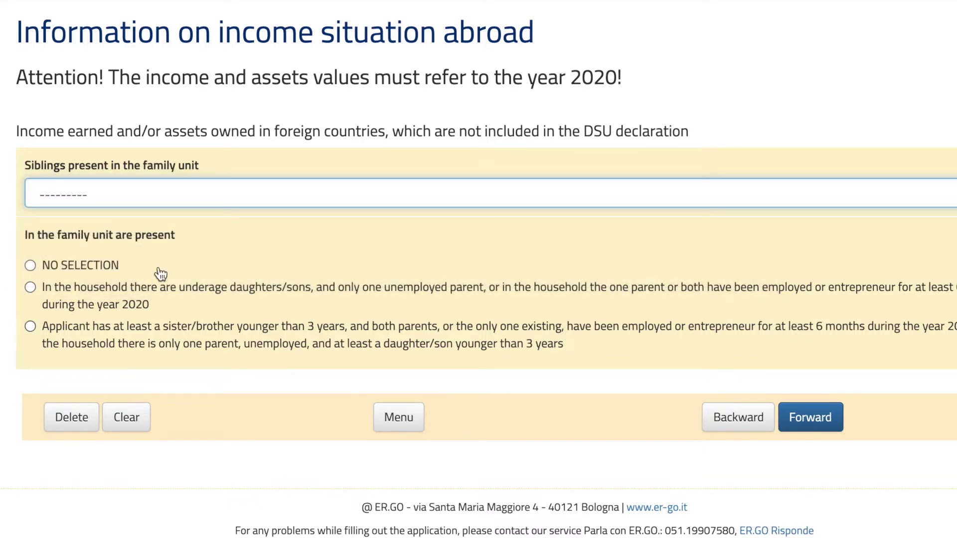
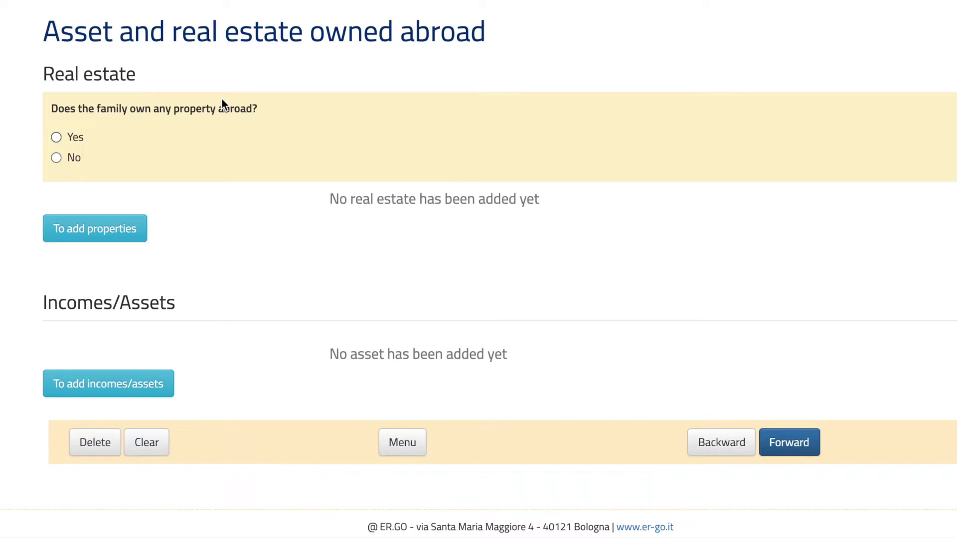
pyautogui.click(130, 241)
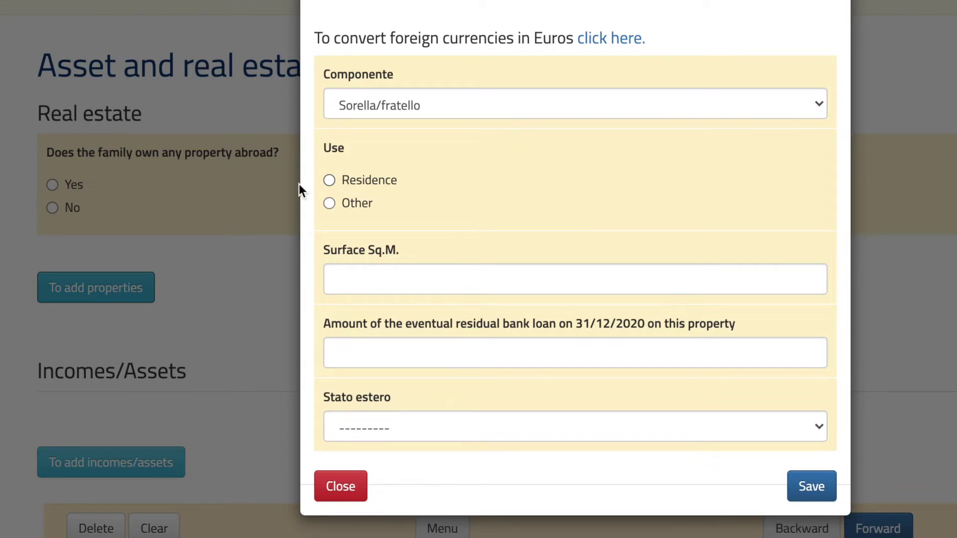
pyautogui.click(186, 248)
pyautogui.scroll(-3, 185, 249)
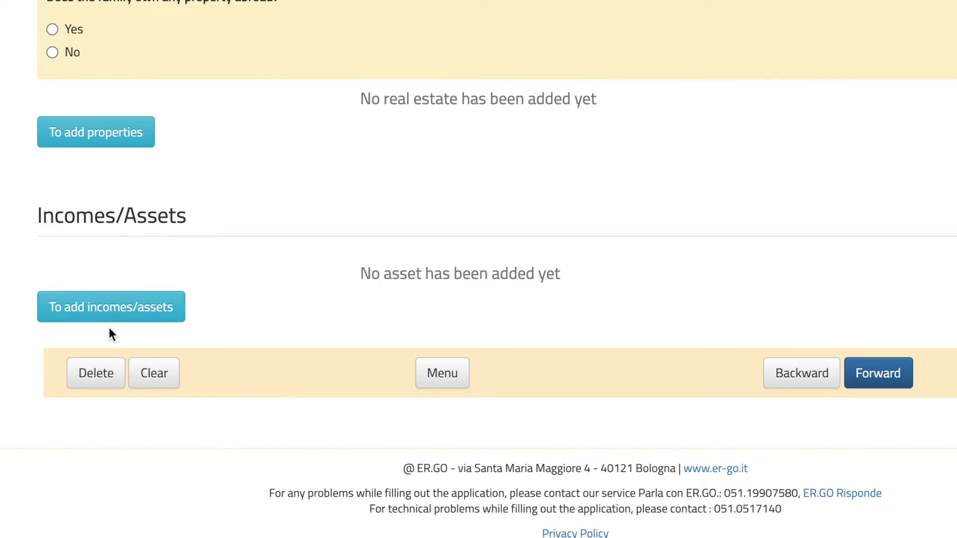
# Examine the family member, owned assets, income and foreign country fields of the incomes/assets form, and close it without adding an entry
pyautogui.click(125, 307)
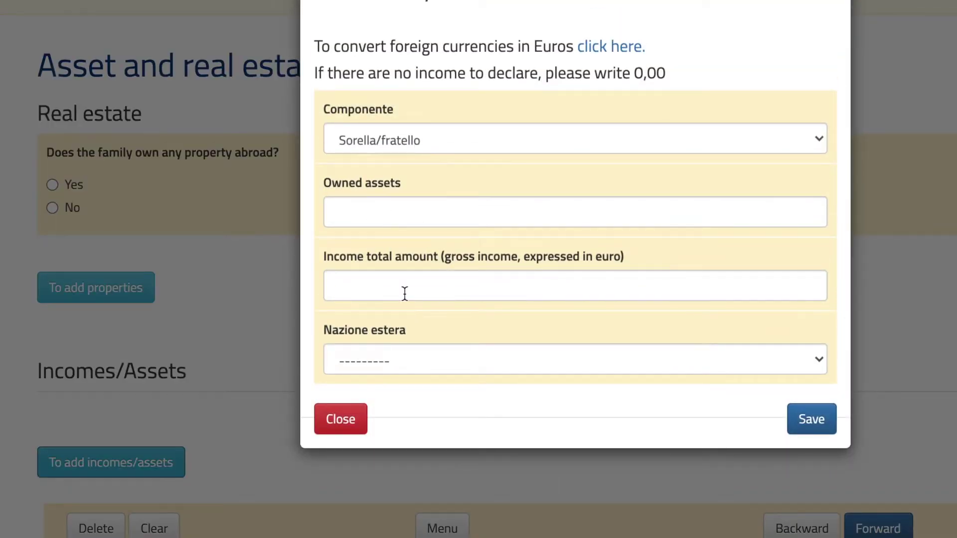
pyautogui.click(404, 294)
pyautogui.click(442, 358)
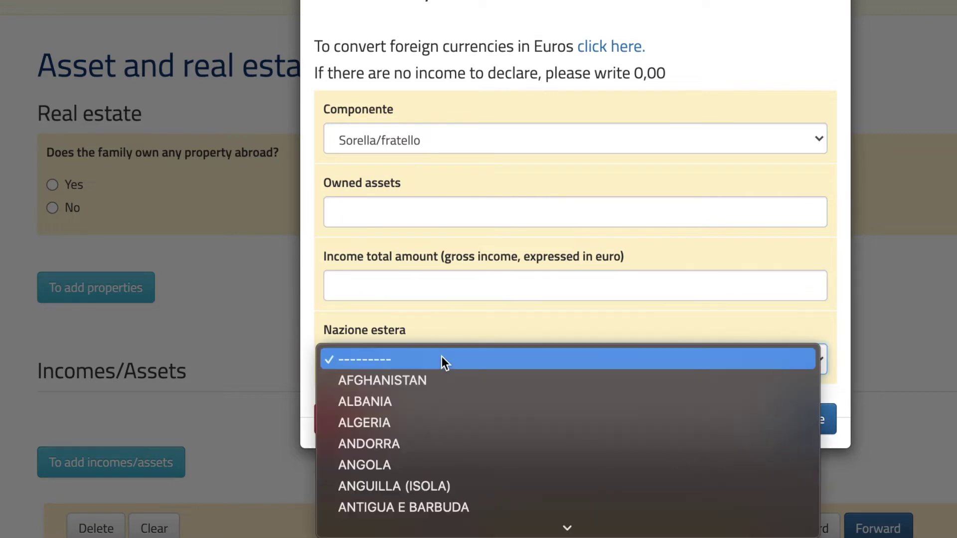
pyautogui.click(441, 358)
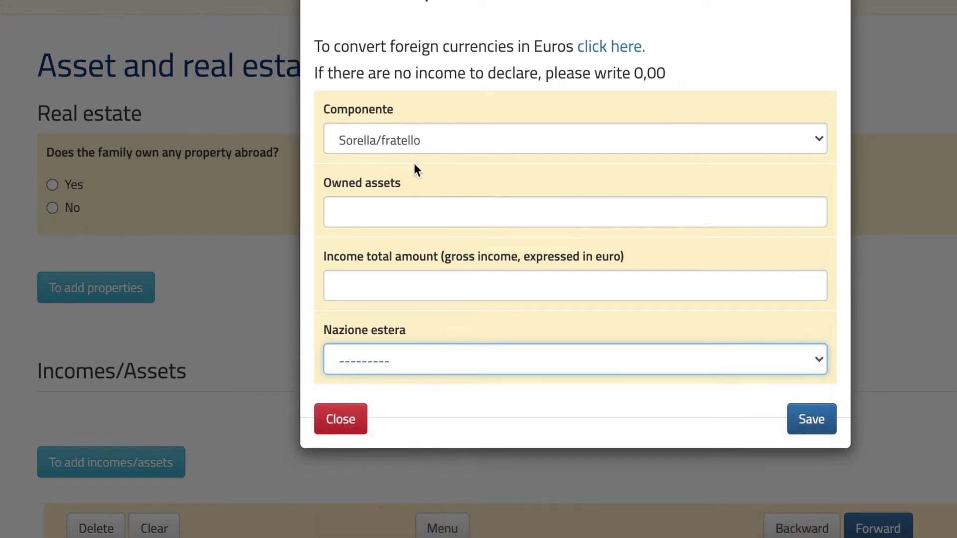
pyautogui.click(448, 145)
pyautogui.click(448, 145)
pyautogui.click(427, 222)
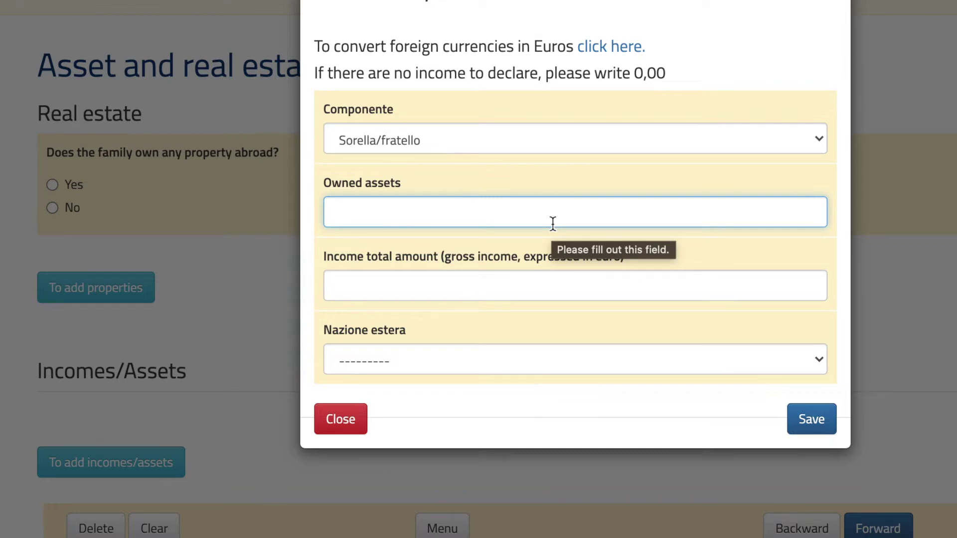
pyautogui.click(341, 421)
pyautogui.scroll(-3, 344, 423)
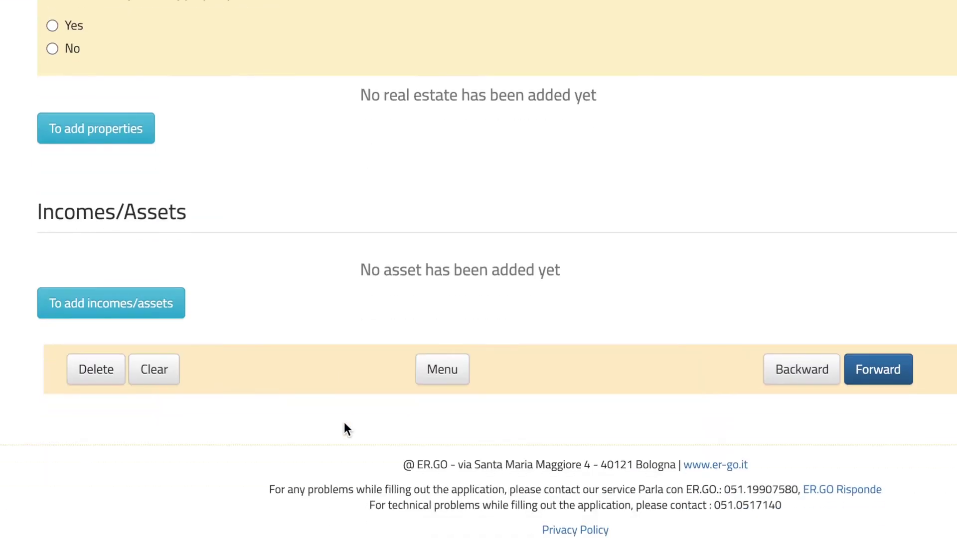
# Continue to the financial data section menu and read its important notice and the available options
pyautogui.click(880, 377)
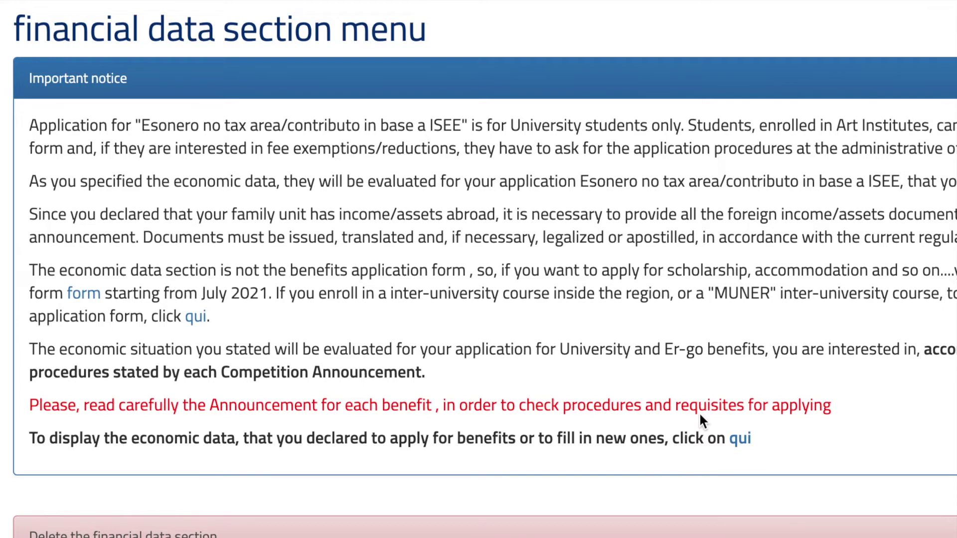
pyautogui.scroll(2, 698, 411)
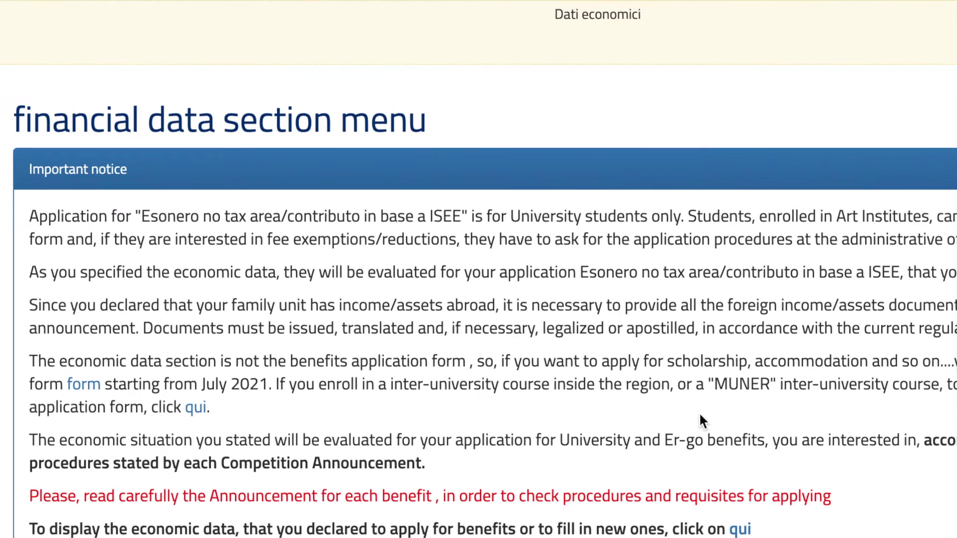
pyautogui.scroll(-5, 699, 412)
pyautogui.scroll(-1, 698, 412)
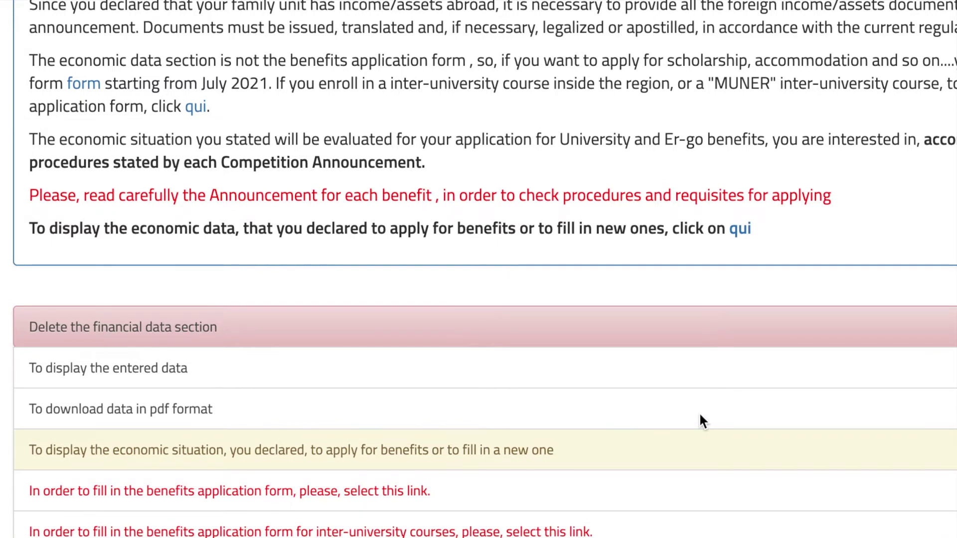
pyautogui.scroll(2, 699, 412)
pyautogui.scroll(-1, 699, 419)
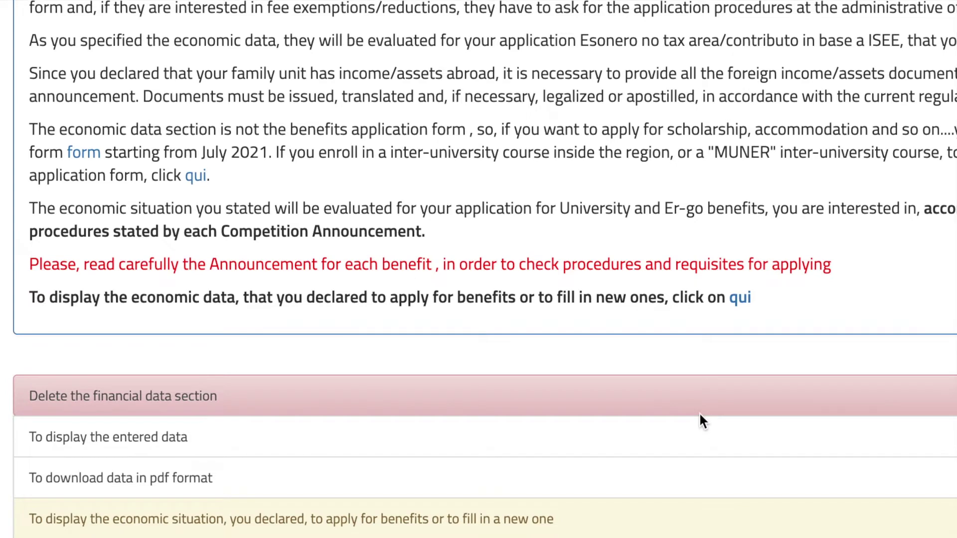
pyautogui.scroll(-1, 699, 415)
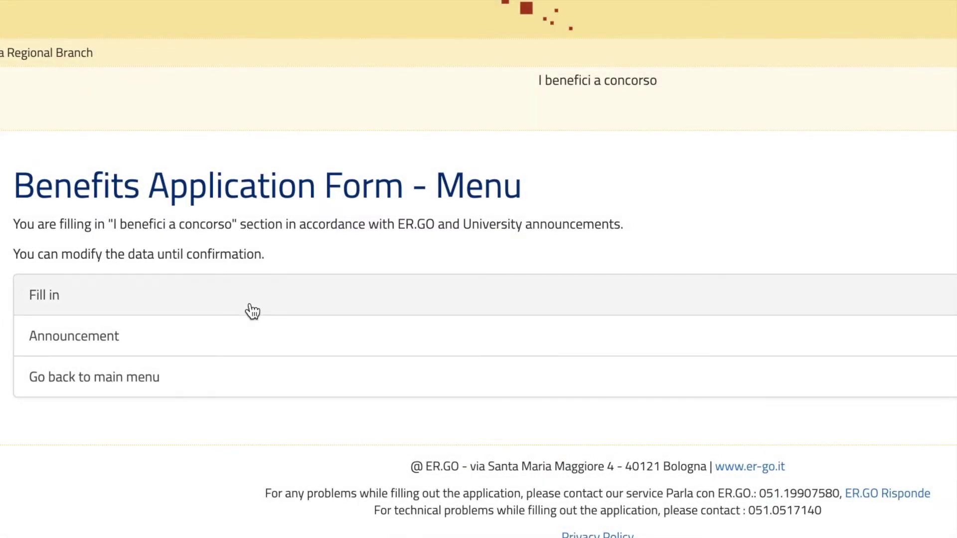
# Start filling in the benefits application form, pass the foreign documents notice and review the personal and economic data summary
pyautogui.click(251, 310)
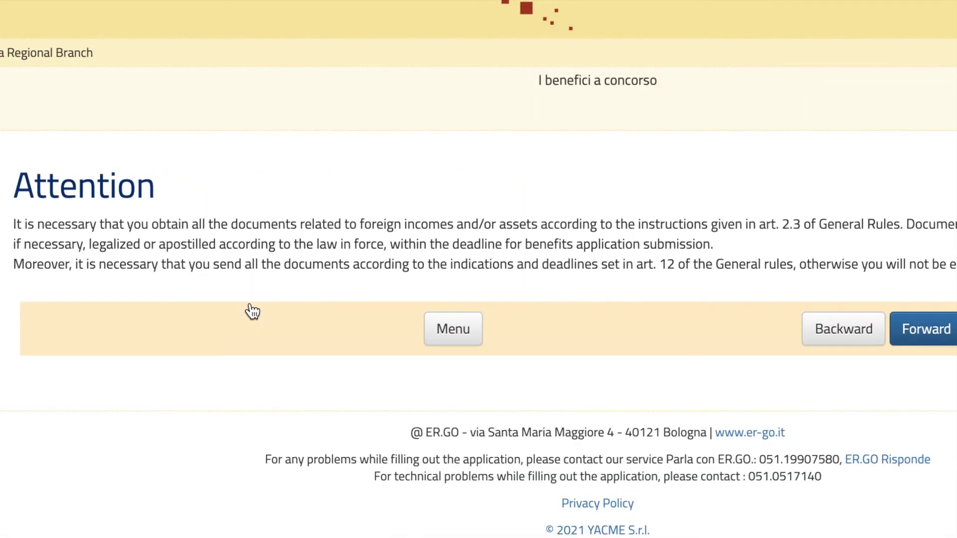
pyautogui.click(933, 334)
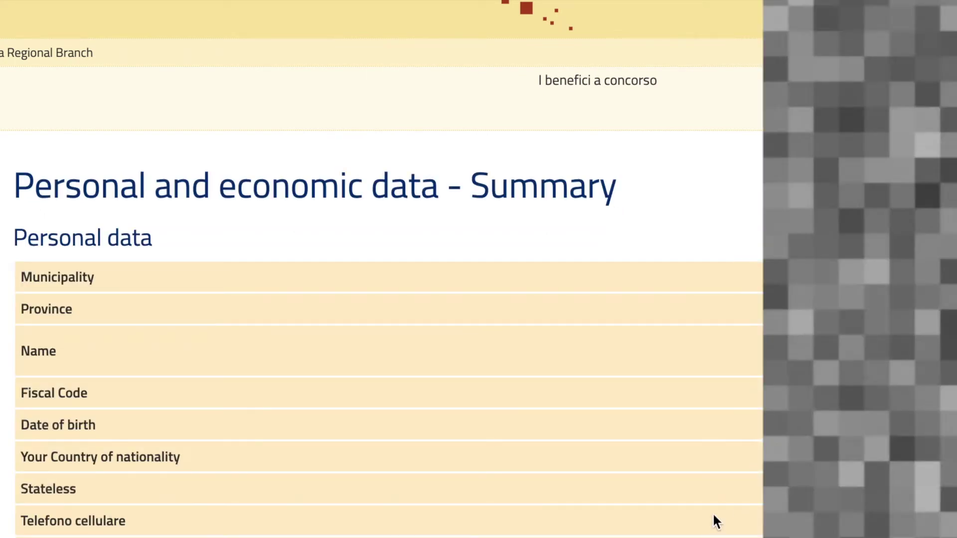
pyautogui.scroll(-12, 713, 516)
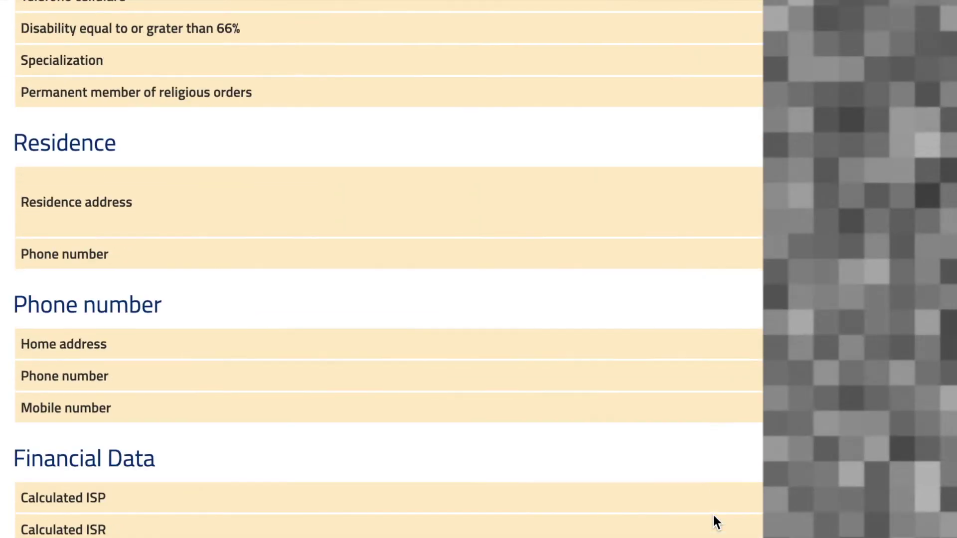
pyautogui.scroll(-4, 713, 515)
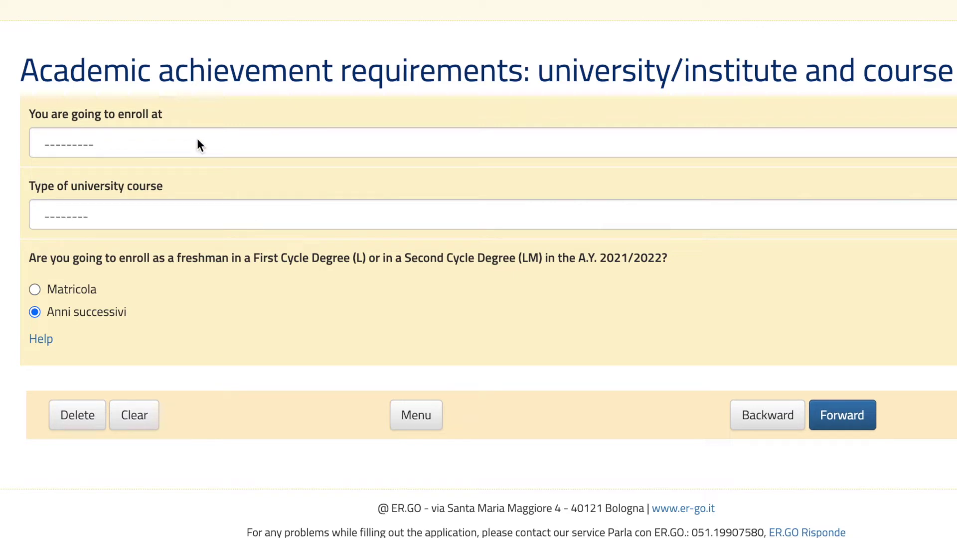
# Declare enrollment in A.Y. 2021/2022 as Anni successivi and continue to the renouncement or transfer questions
pyautogui.click(79, 291)
pyautogui.click(101, 322)
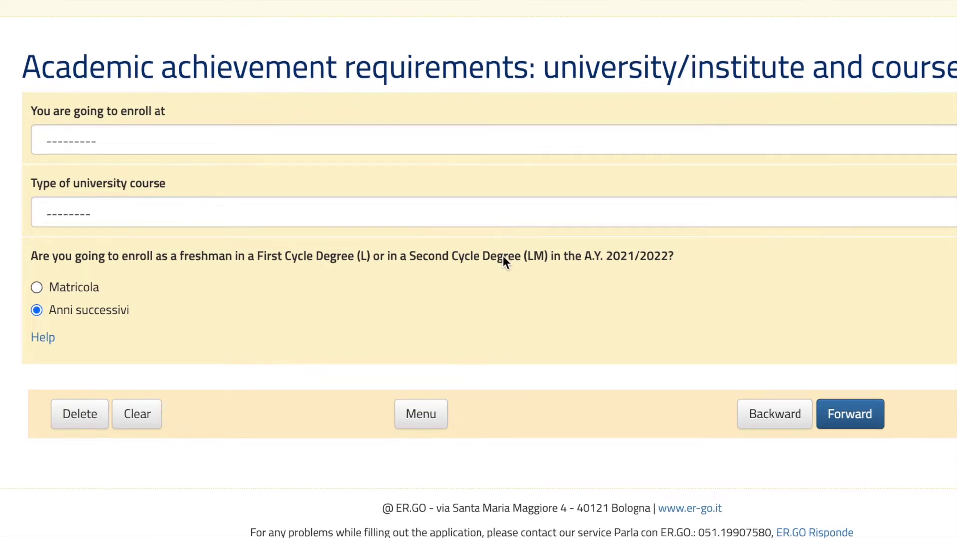
pyautogui.click(843, 412)
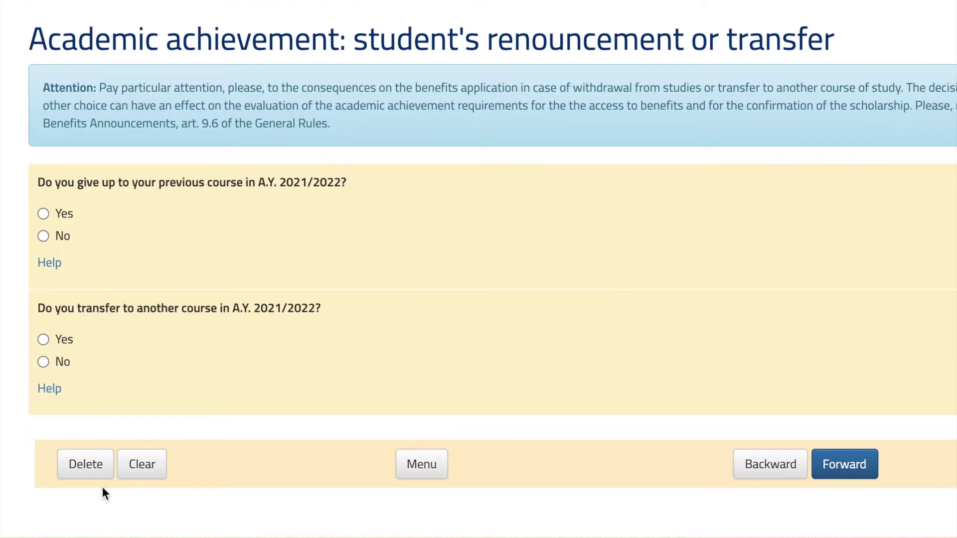
# Answer No to giving up the previous course and No to transferring to another course, and continue to the enrollment page
pyautogui.click(57, 241)
pyautogui.click(61, 364)
pyautogui.click(855, 463)
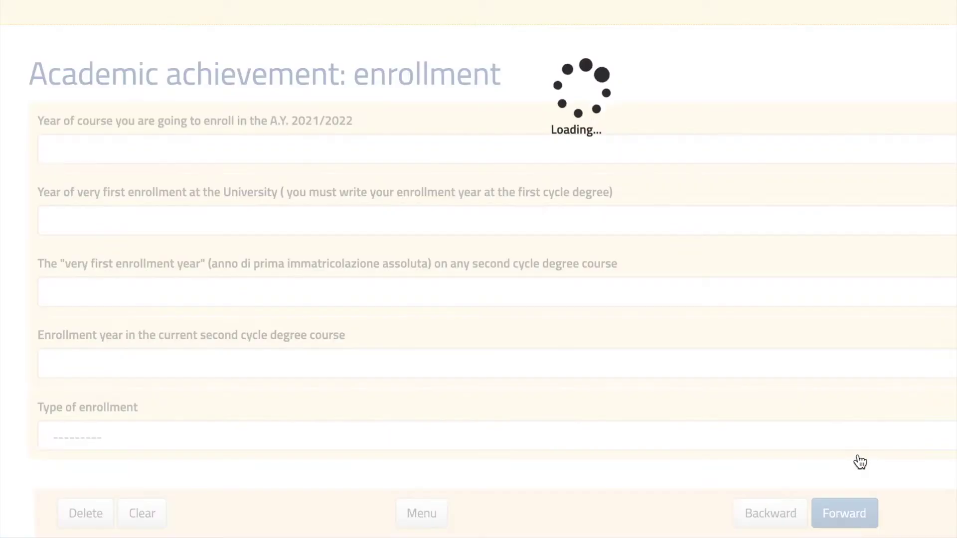
# Set the year of course for enrollment in the A.Y. 2021/2022 to 2
pyautogui.scroll(-1, 258, 207)
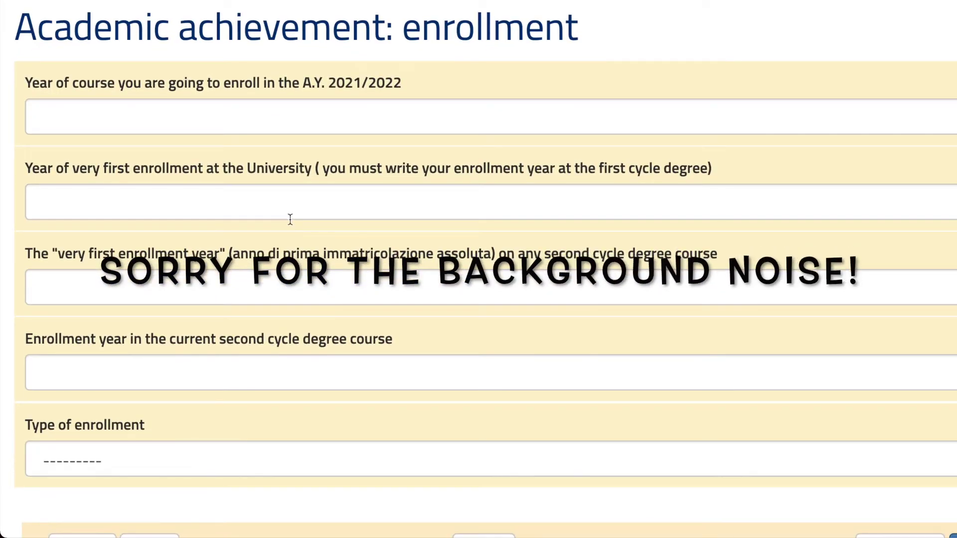
pyautogui.click(264, 108)
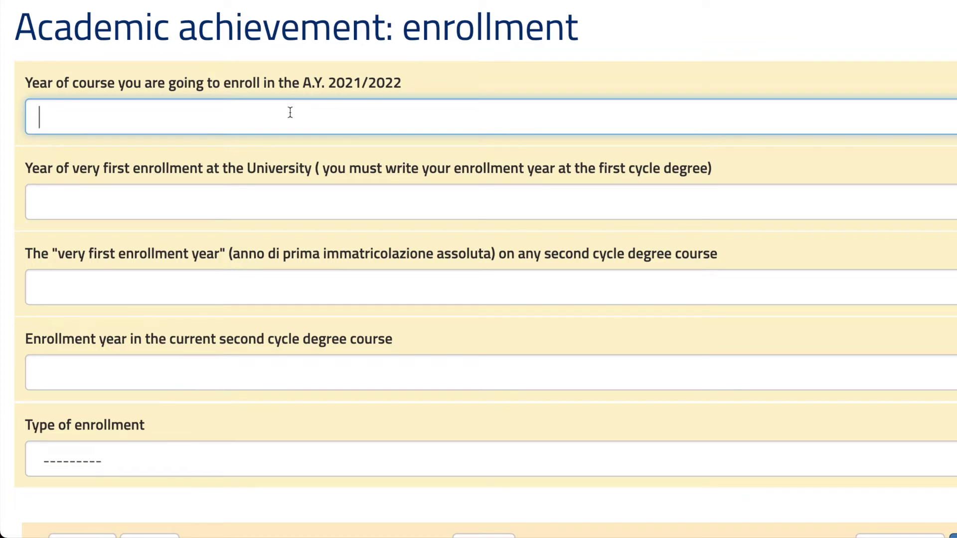
pyautogui.write('1')
pyautogui.press('BackSpace')
pyautogui.write('2')
# Enter 2021 as both the very first enrollment year on any second cycle degree and the current second cycle course's enrollment year
pyautogui.click(419, 203)
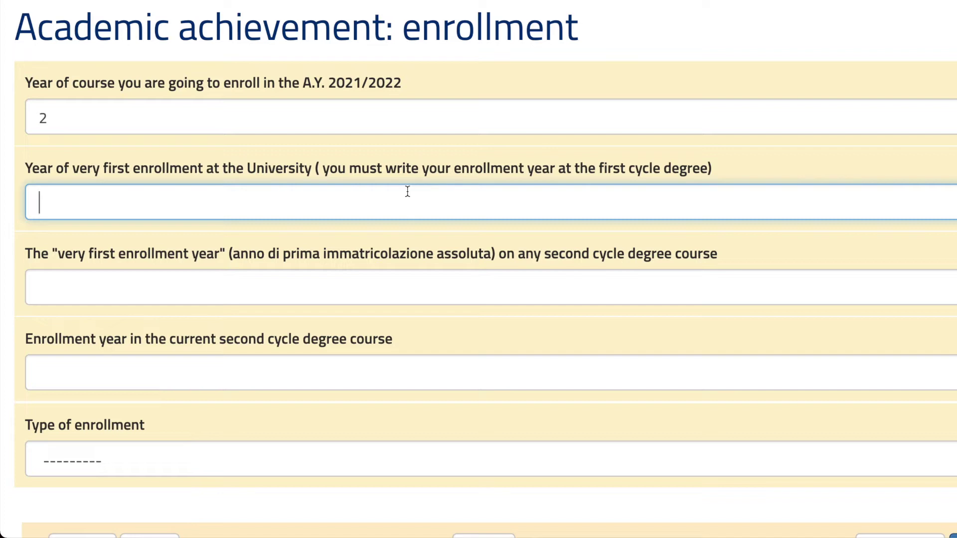
pyautogui.scroll(-1, 408, 194)
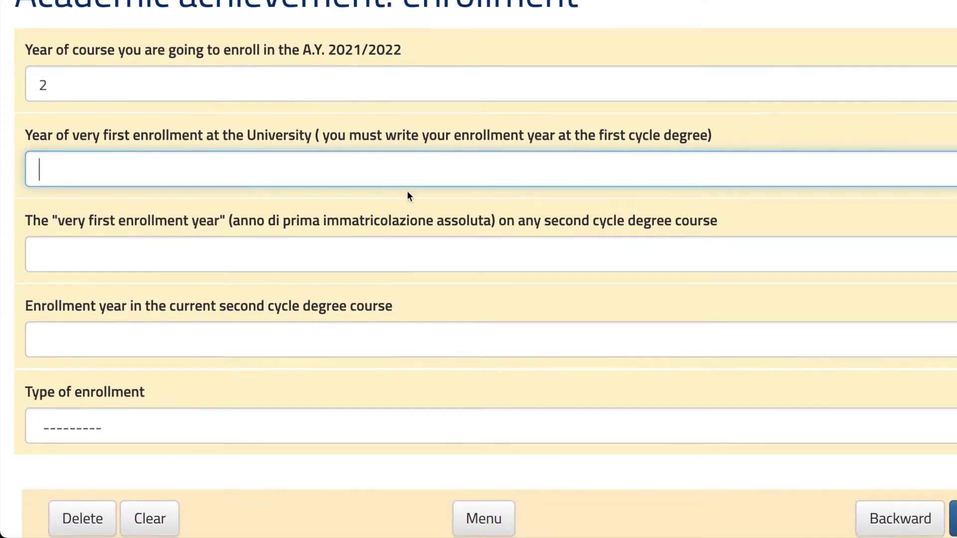
pyautogui.click(263, 251)
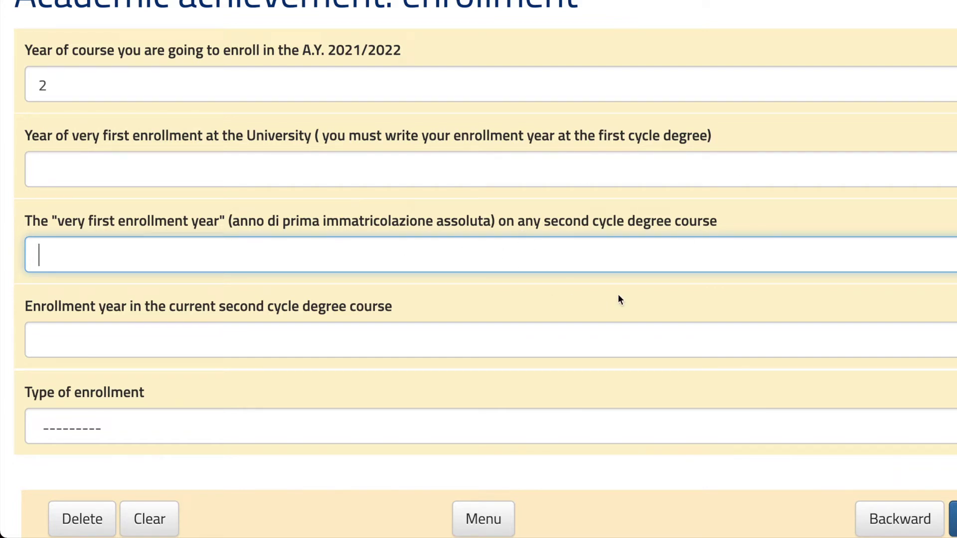
pyautogui.write('2021')
pyautogui.click(449, 344)
pyautogui.write('021')
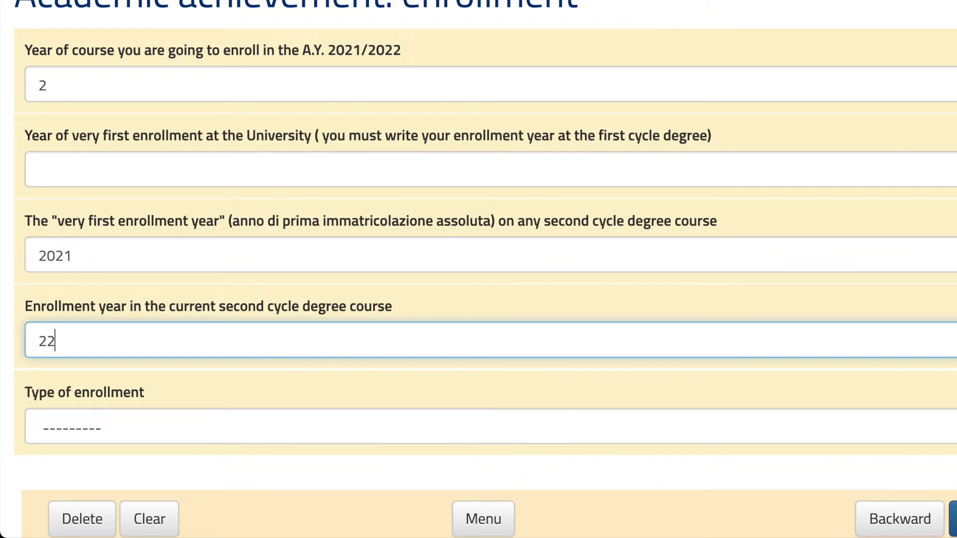
pyautogui.scroll(1, 448, 337)
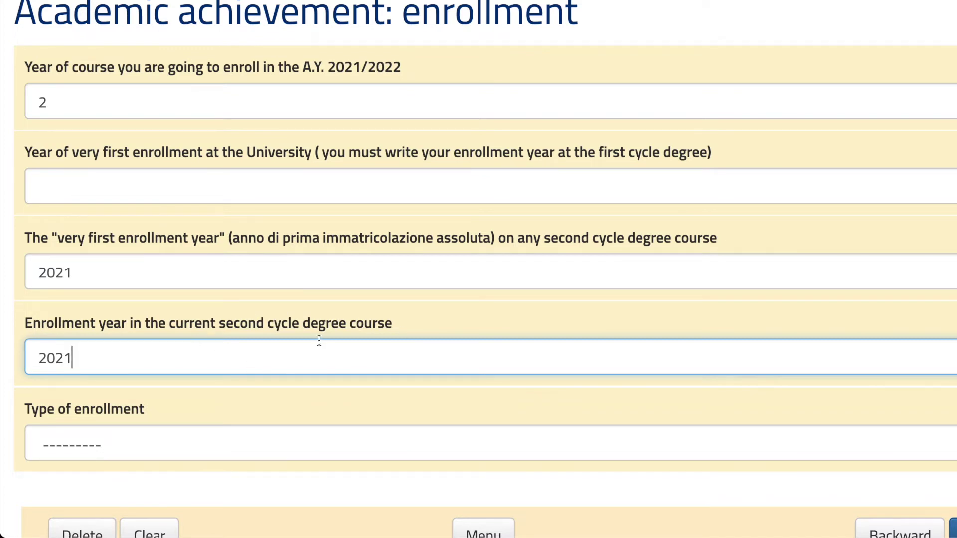
# Set the type of enrollment to Regular Course and continue to the academic achievement bonus page
pyautogui.scroll(-2, 319, 341)
pyautogui.click(286, 372)
pyautogui.click(265, 348)
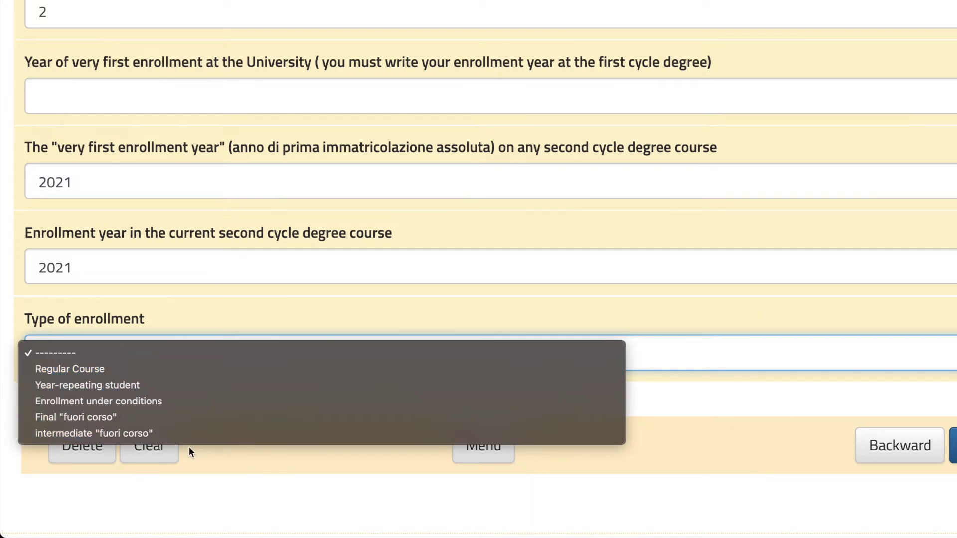
pyautogui.click(157, 369)
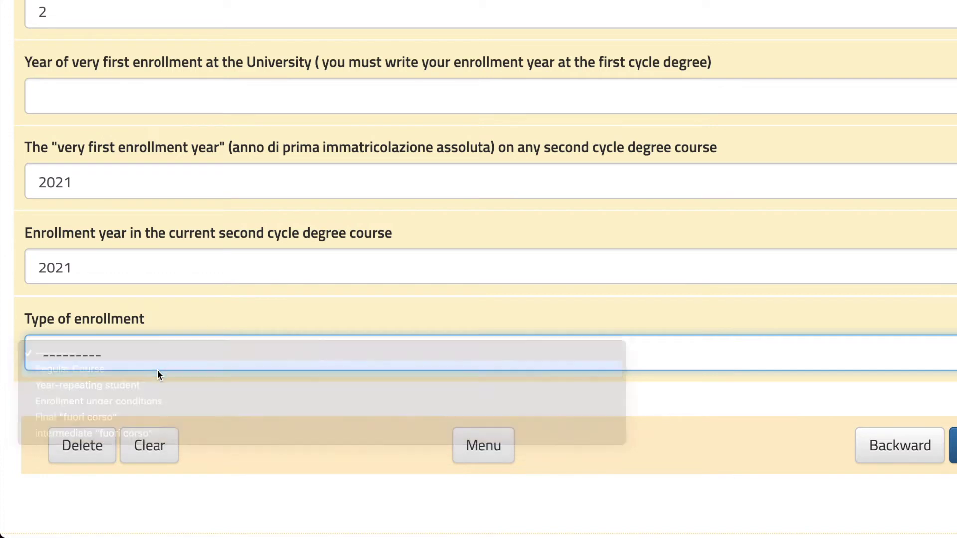
pyautogui.scroll(-1, 166, 359)
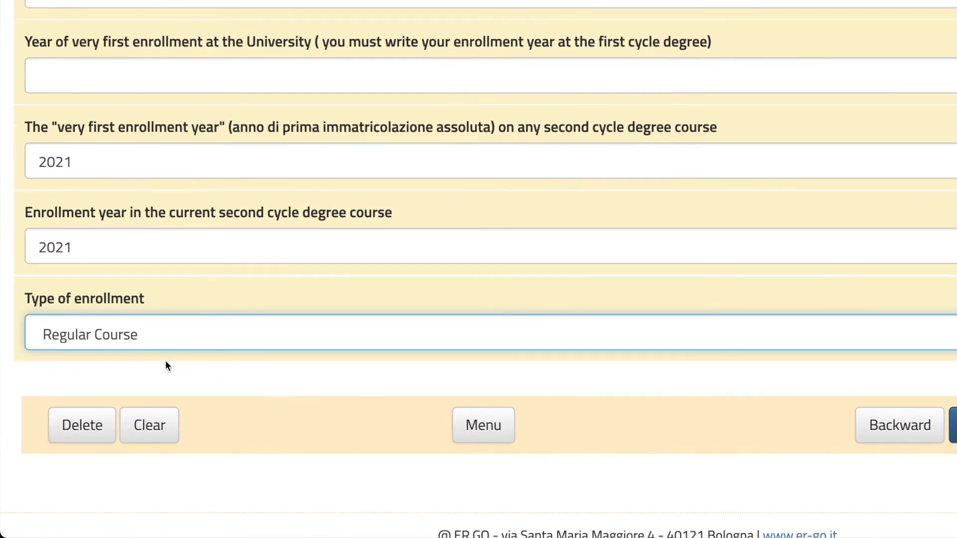
pyautogui.click(158, 333)
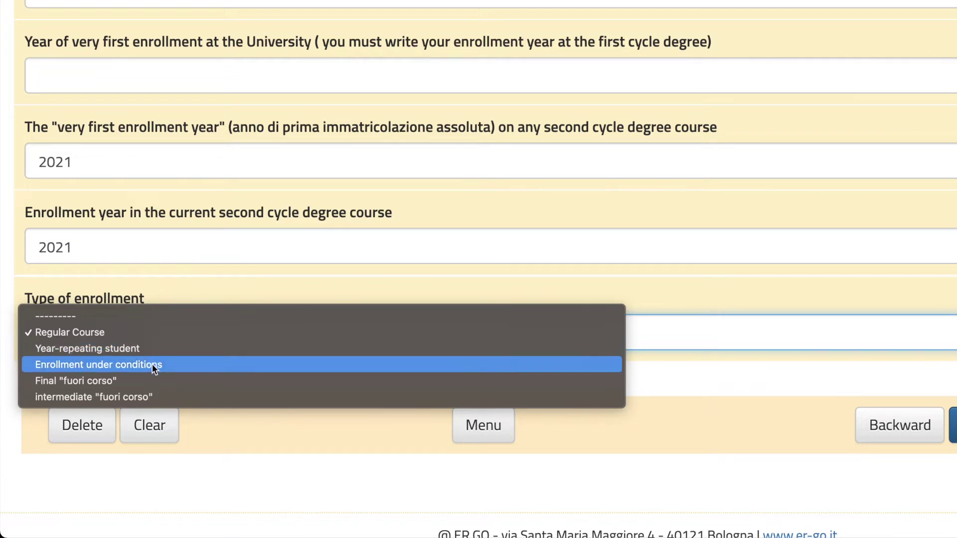
pyautogui.click(241, 428)
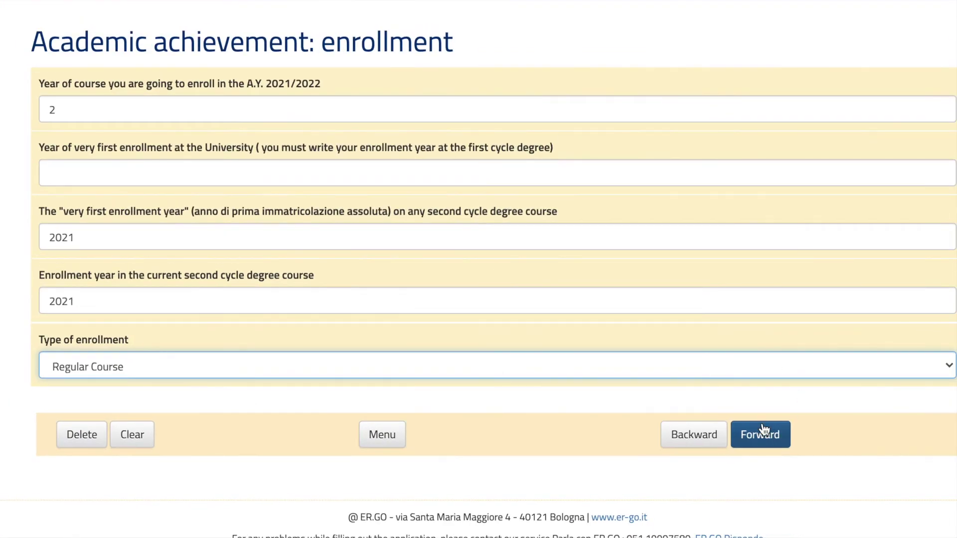
pyautogui.click(763, 429)
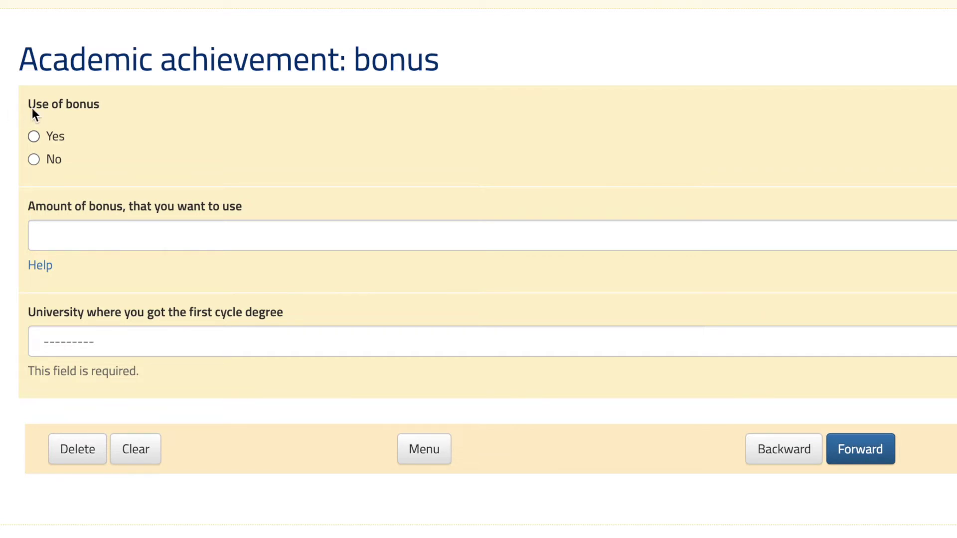
# Try answering Yes to the use of bonus with an amount of 2, replace it with 30, and clear the amount
pyautogui.click(56, 144)
pyautogui.click(82, 225)
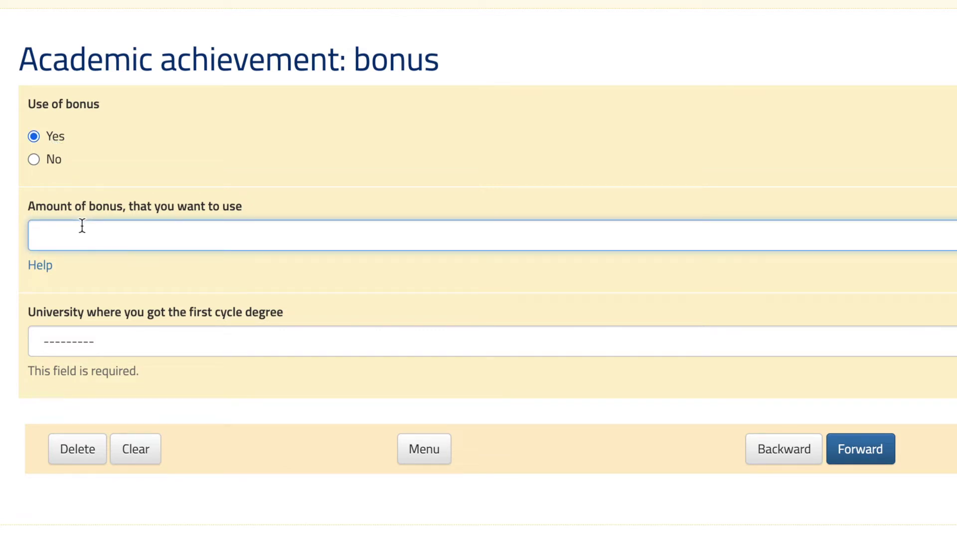
pyautogui.write('2')
pyautogui.click(157, 175)
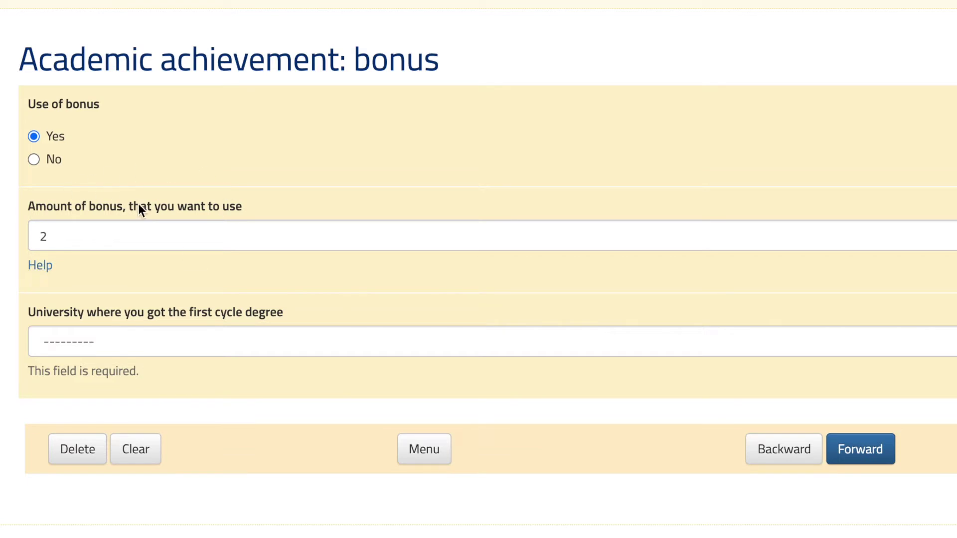
pyautogui.click(102, 237)
pyautogui.press('BackSpace')
pyautogui.write('30')
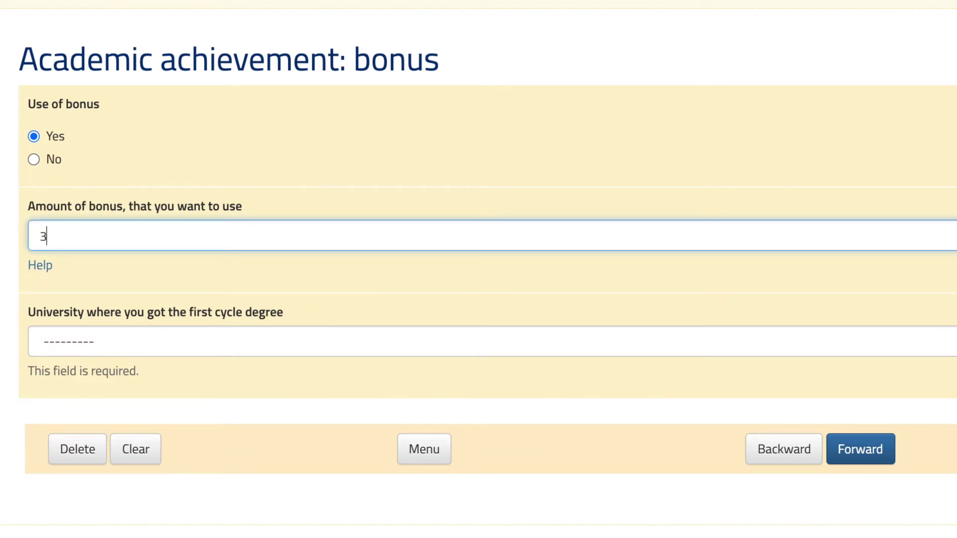
pyautogui.click(21, 219)
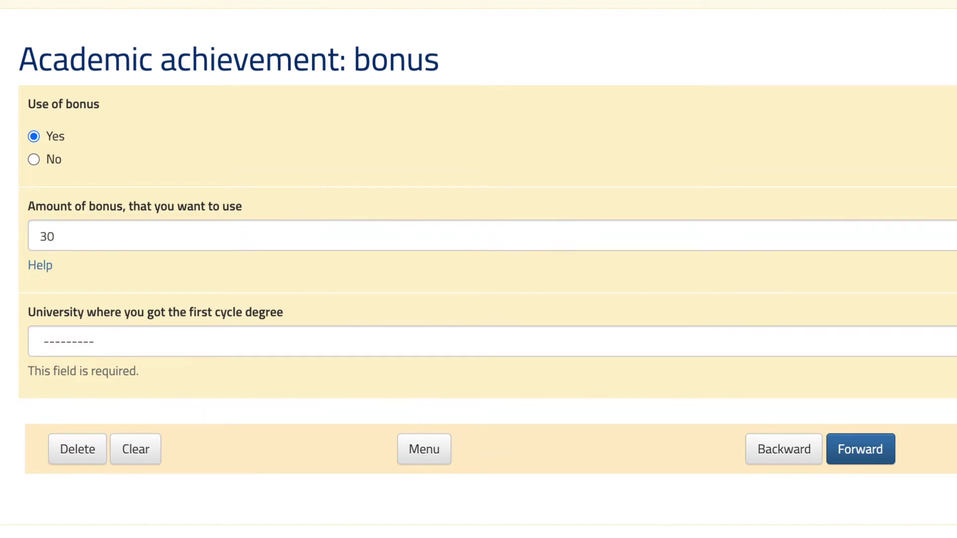
pyautogui.doubleClick(114, 230)
pyautogui.press('BackSpace')
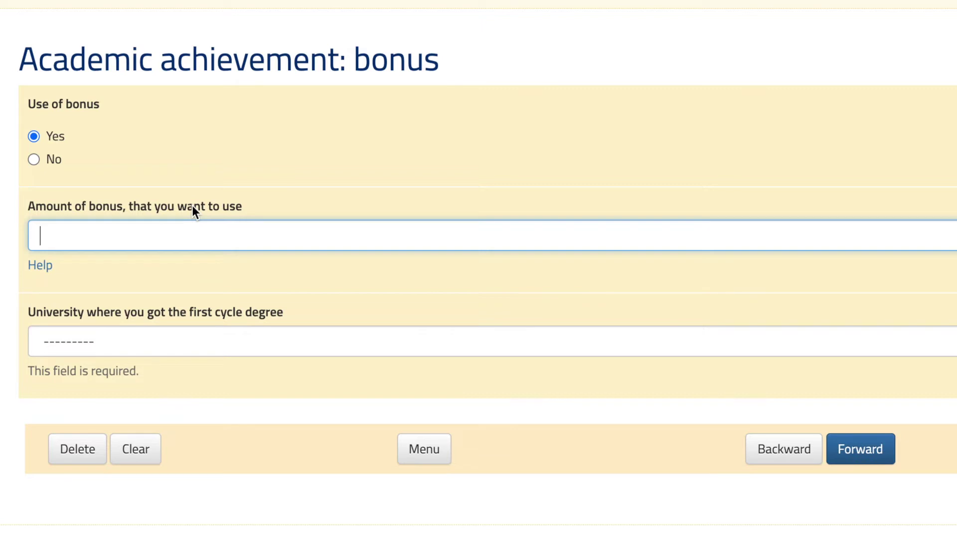
# Answer No to the use of bonus and choose Altro (esempio titolo/ateneo estero) as the university of the first cycle degree
pyautogui.click(53, 161)
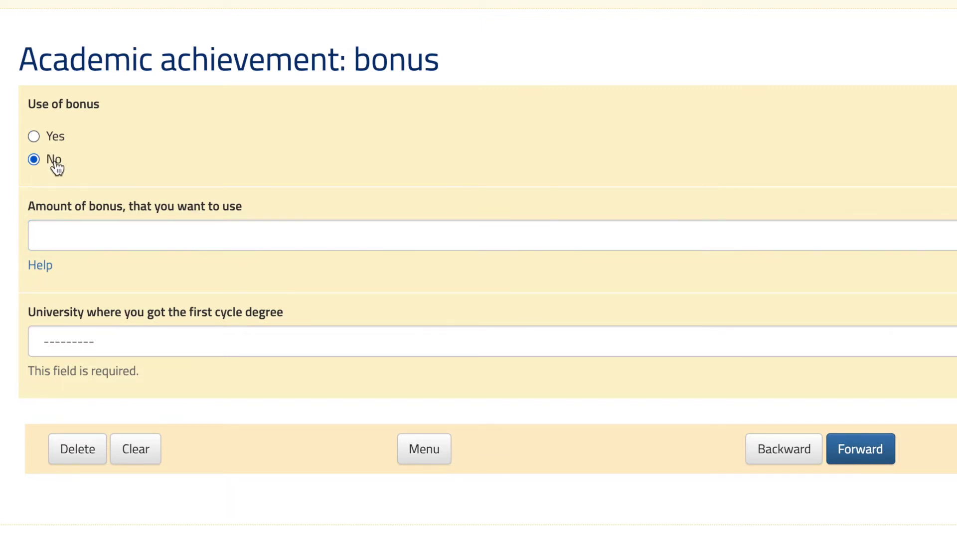
pyautogui.click(125, 339)
pyautogui.scroll(-10, 125, 339)
pyautogui.scroll(-10, 125, 339)
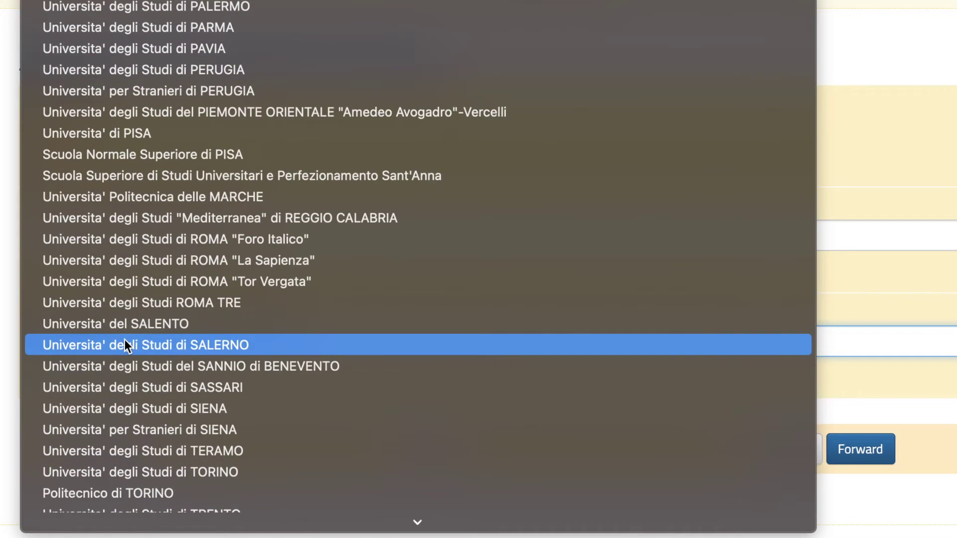
pyautogui.scroll(-10, 125, 340)
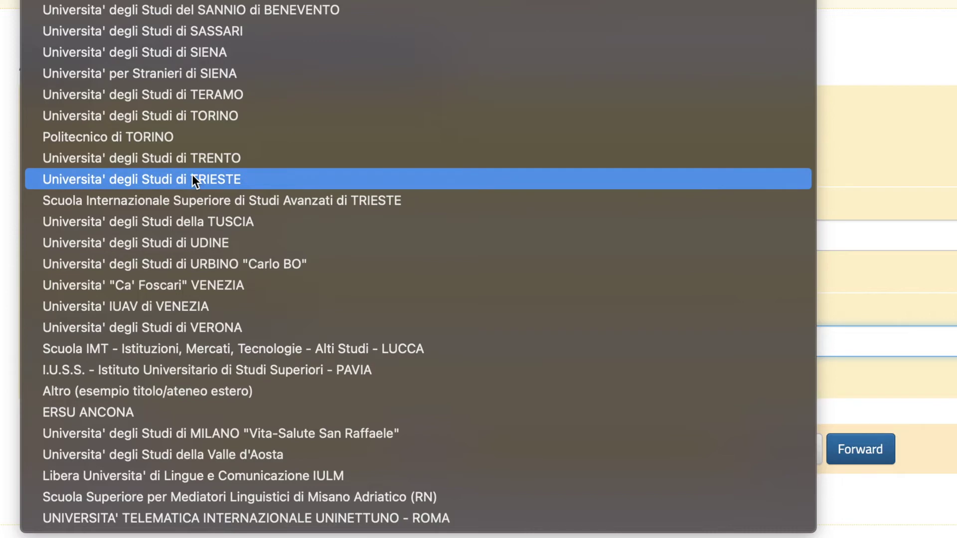
pyautogui.click(142, 393)
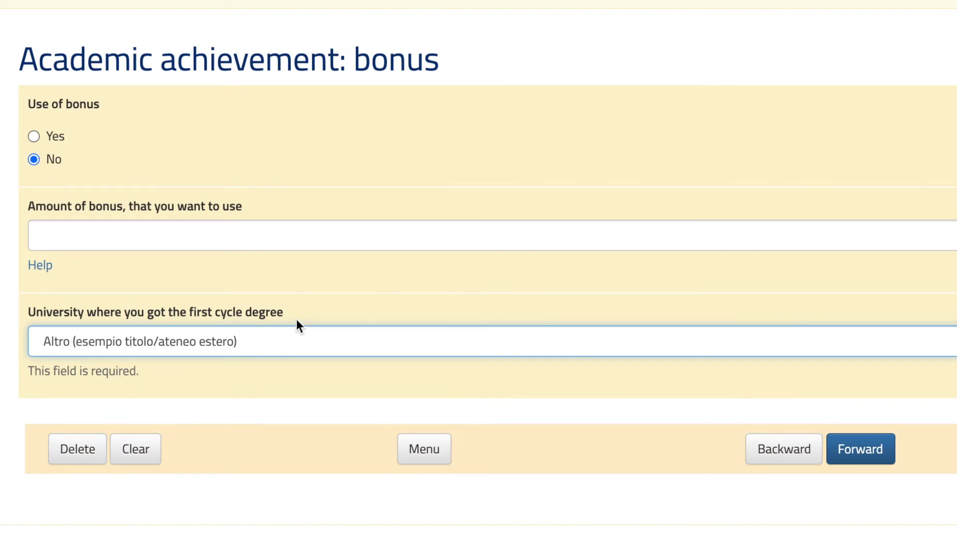
# Continue past the competition benefits list to the Benefits page and look over its questions
pyautogui.click(862, 447)
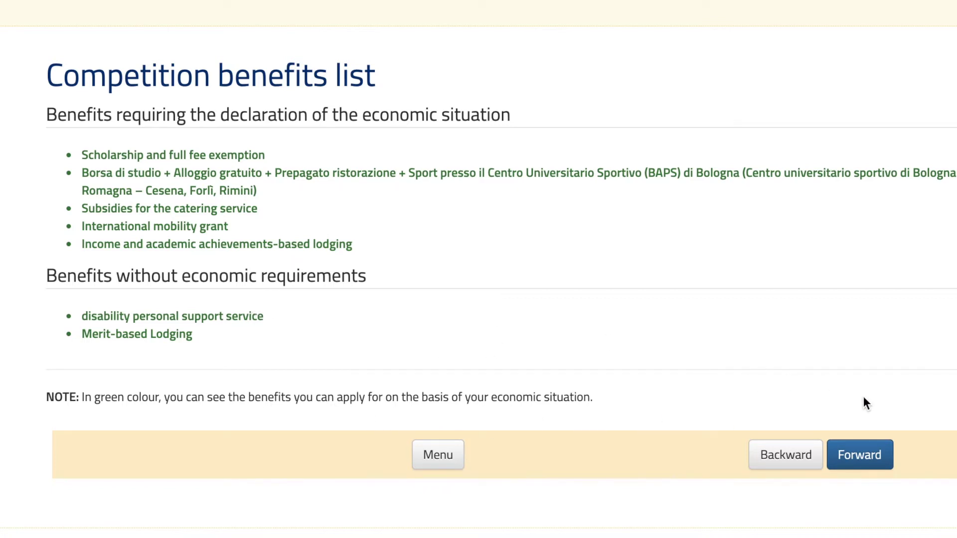
pyautogui.click(868, 463)
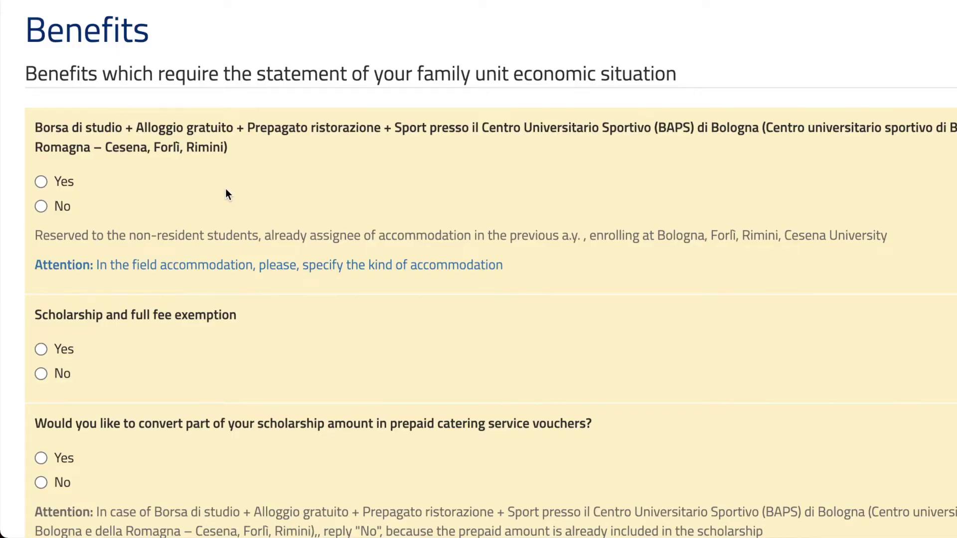
pyautogui.scroll(-4, 225, 190)
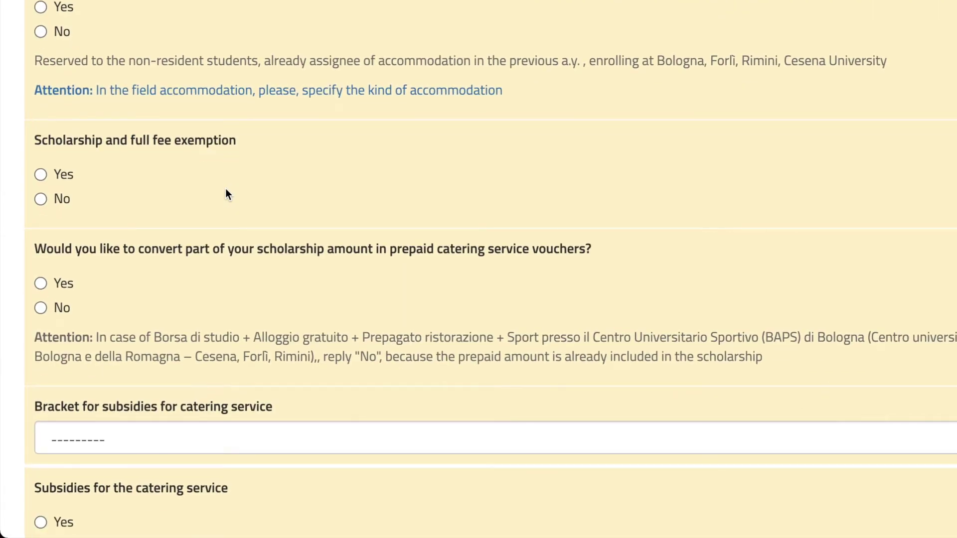
pyautogui.scroll(-15, 225, 190)
pyautogui.scroll(18, 226, 189)
pyautogui.scroll(-2, 157, 208)
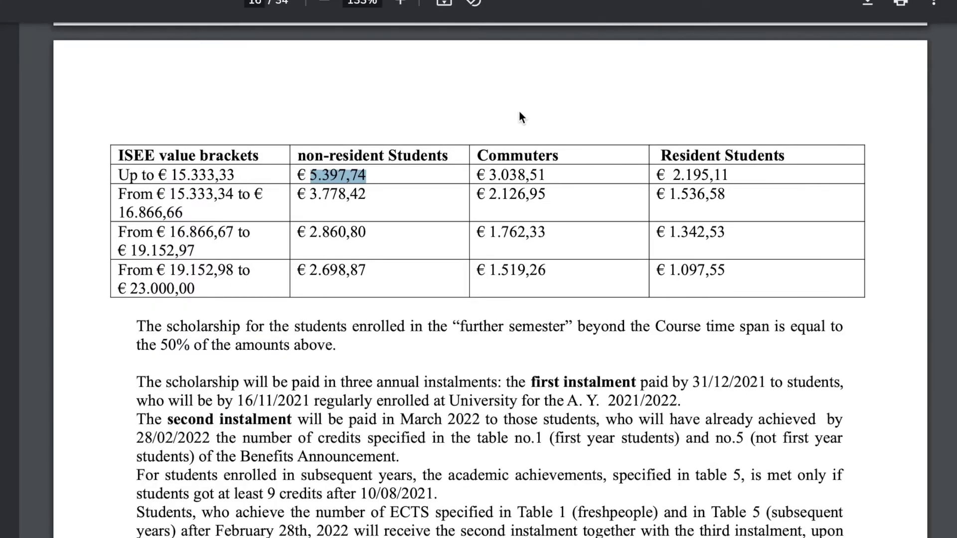
# Examine the BAPS scholarship amounts by ISEE bracket in the benefits announcement PDF, highlighting the money and free lodging amounts for the lowest bracket
pyautogui.scroll(-10, 417, 410)
pyautogui.scroll(-15, 417, 411)
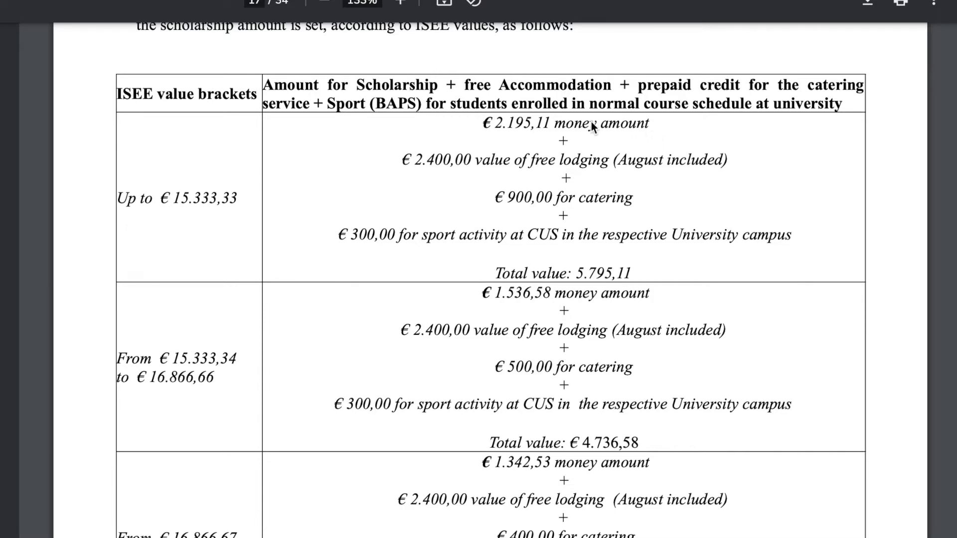
pyautogui.moveTo(485, 122); pyautogui.dragTo(565, 123)
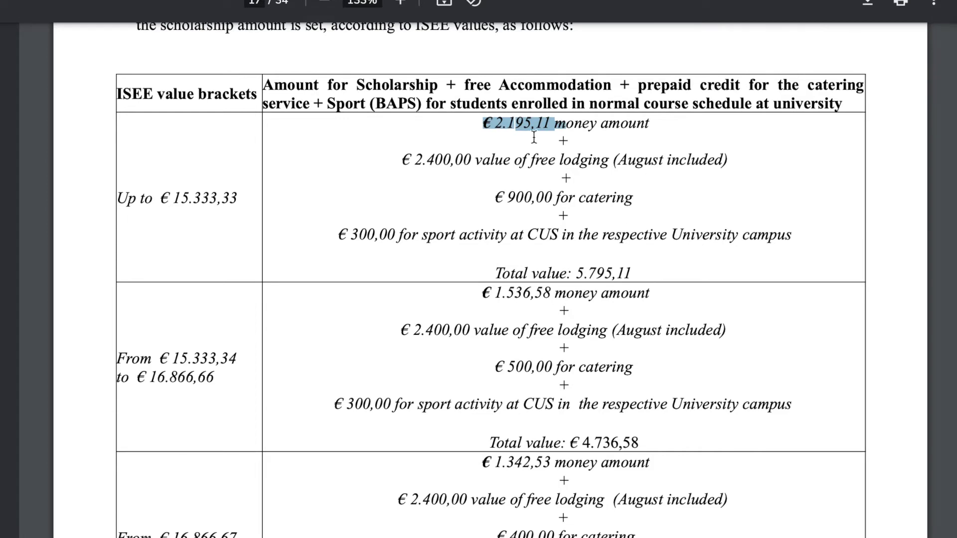
pyautogui.moveTo(403, 159)
pyautogui.mouseDown()
pyautogui.moveTo(473, 160)
pyautogui.moveTo(415, 159)
pyautogui.mouseUp()
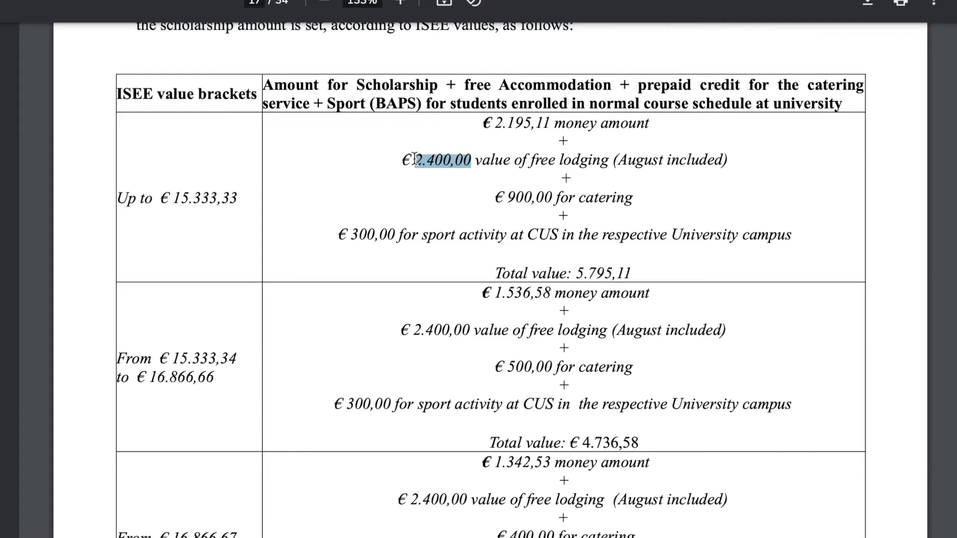
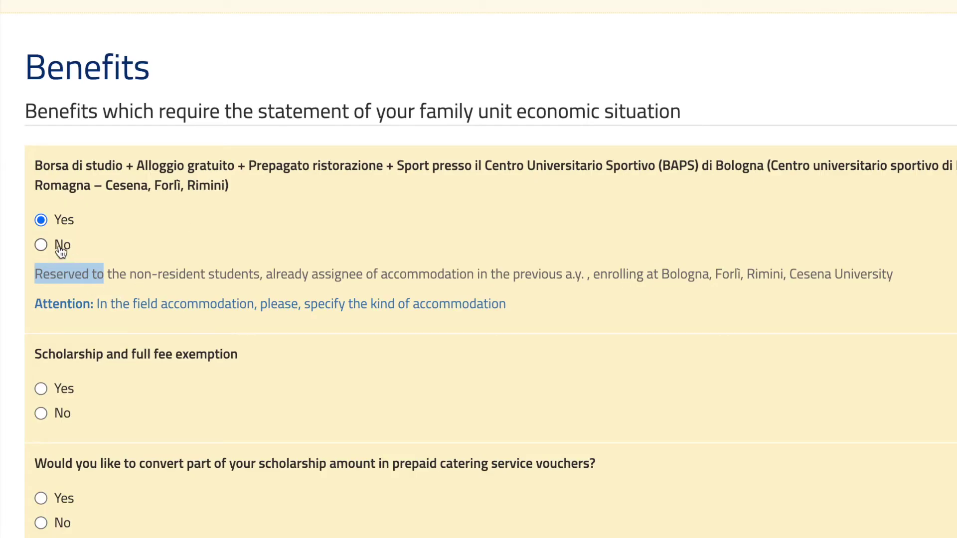
# Answer No to the BAPS benefit and Yes to both the scholarship with full fee exemption and the conversion into prepaid catering vouchers
pyautogui.click(61, 248)
pyautogui.scroll(-2, 60, 252)
pyautogui.click(58, 318)
pyautogui.scroll(-3, 93, 425)
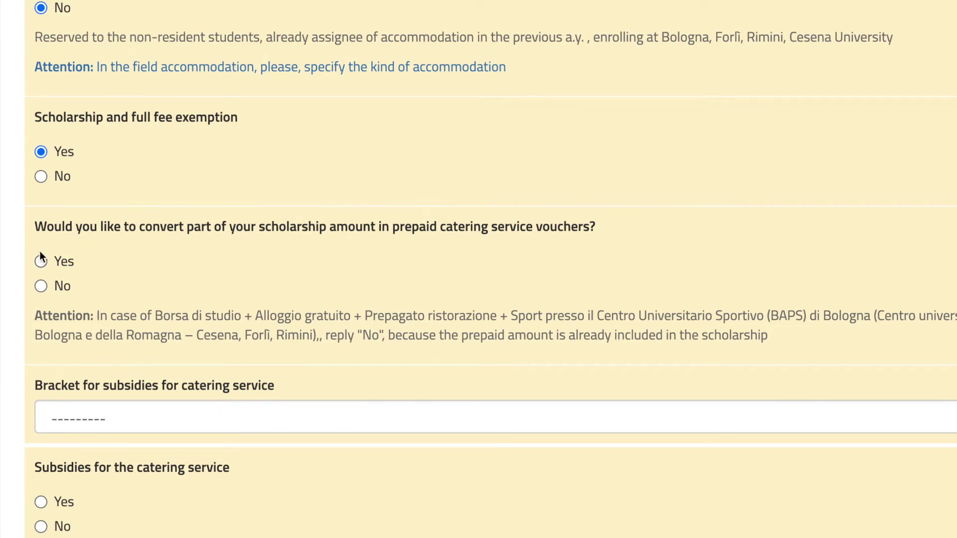
pyautogui.click(57, 263)
# Examine the conversion amounts and ER.GO contributions offered under the bracket for subsidies for catering service
pyautogui.scroll(-2, 93, 369)
pyautogui.click(155, 341)
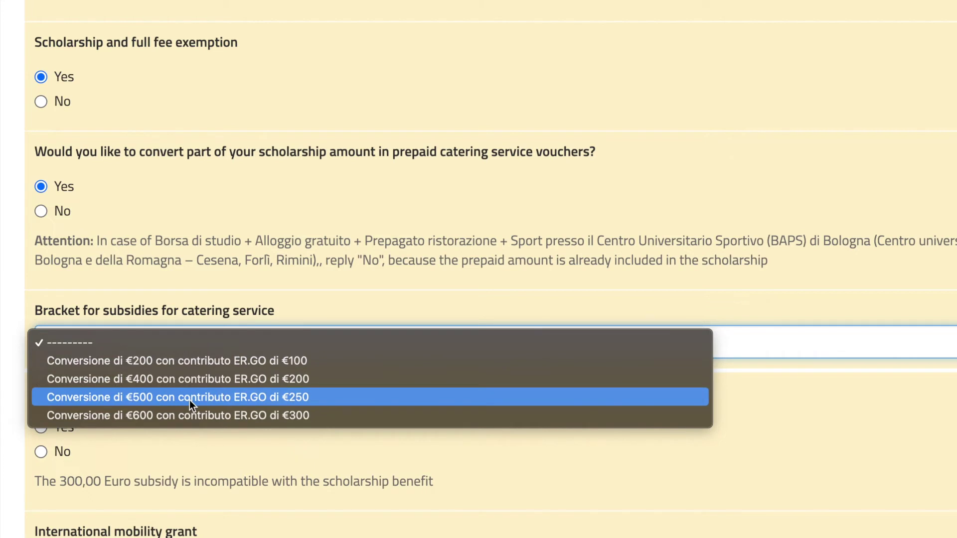
pyautogui.click(320, 277)
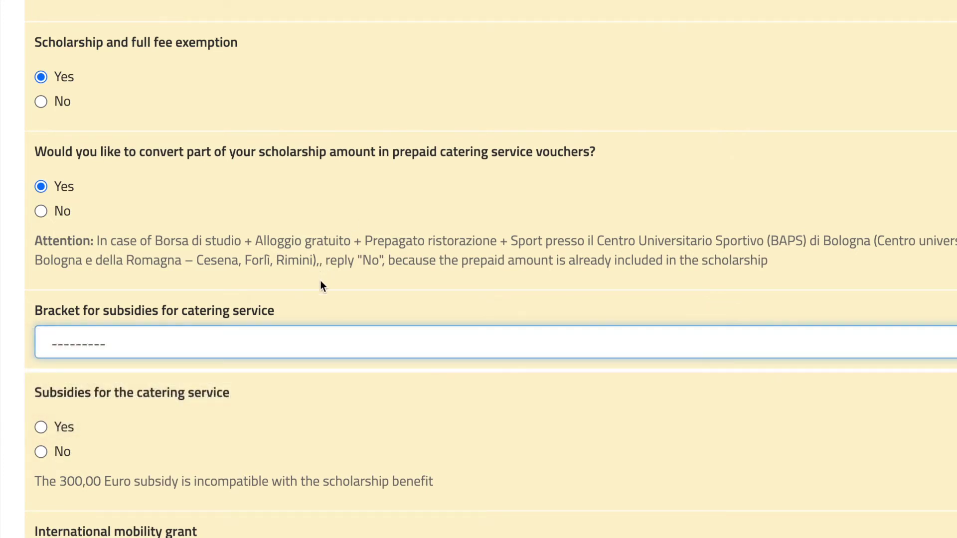
pyautogui.click(312, 345)
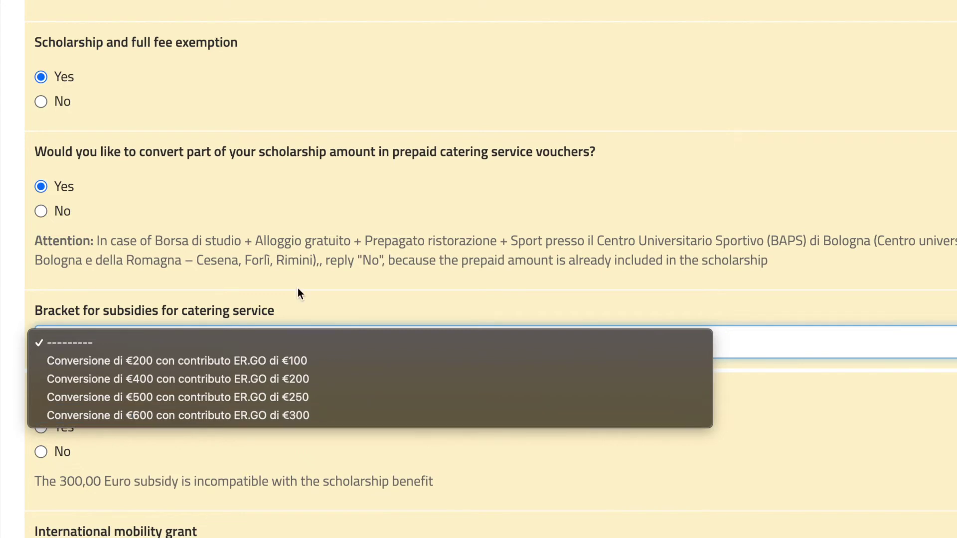
pyautogui.click(313, 288)
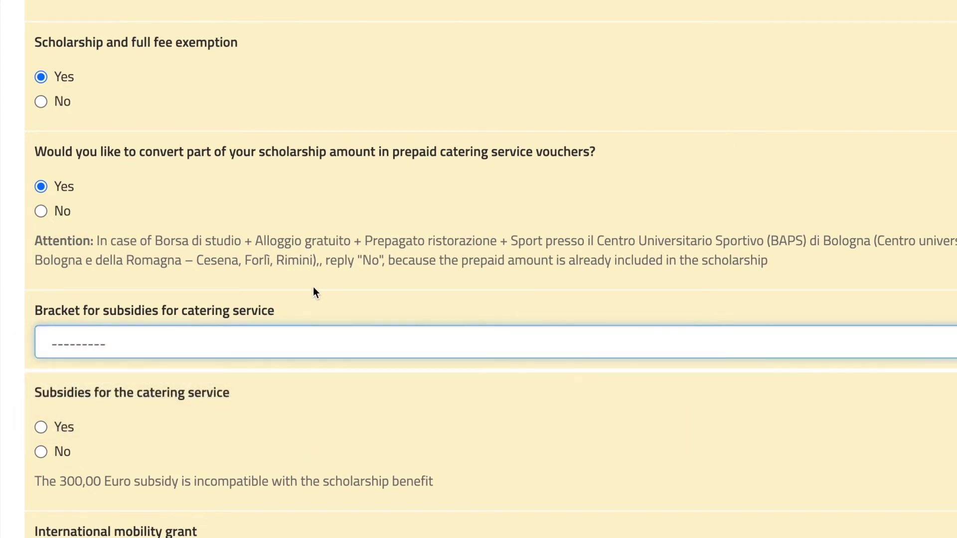
pyautogui.click(312, 344)
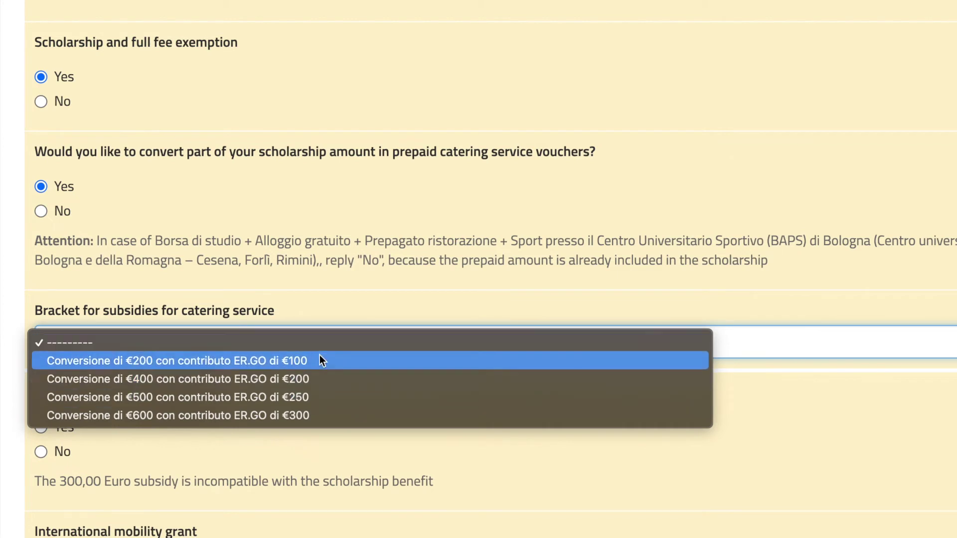
pyautogui.click(338, 176)
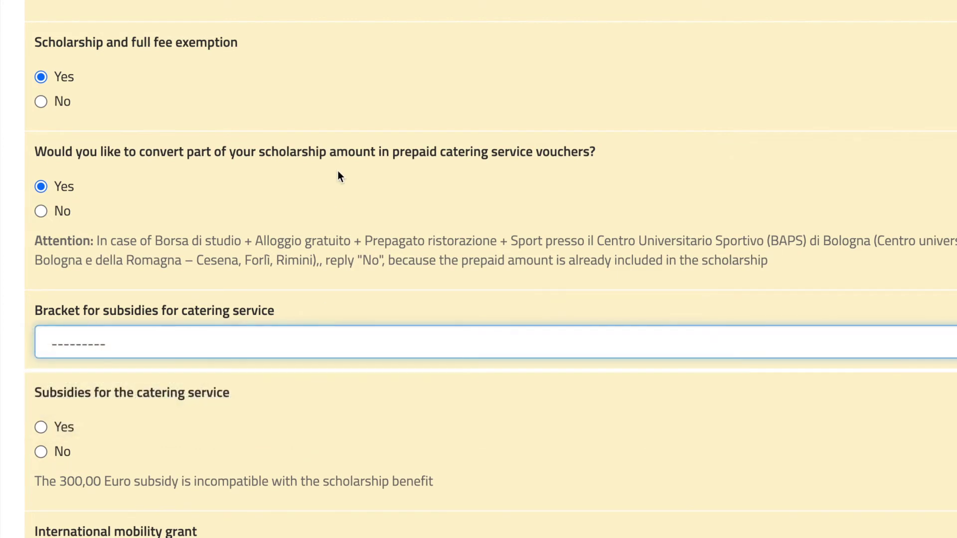
pyautogui.click(227, 350)
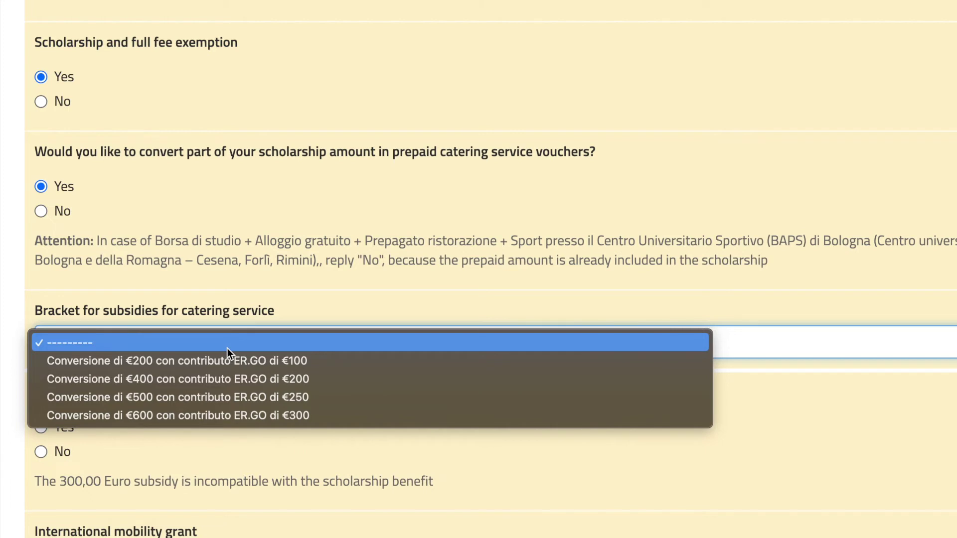
pyautogui.click(253, 258)
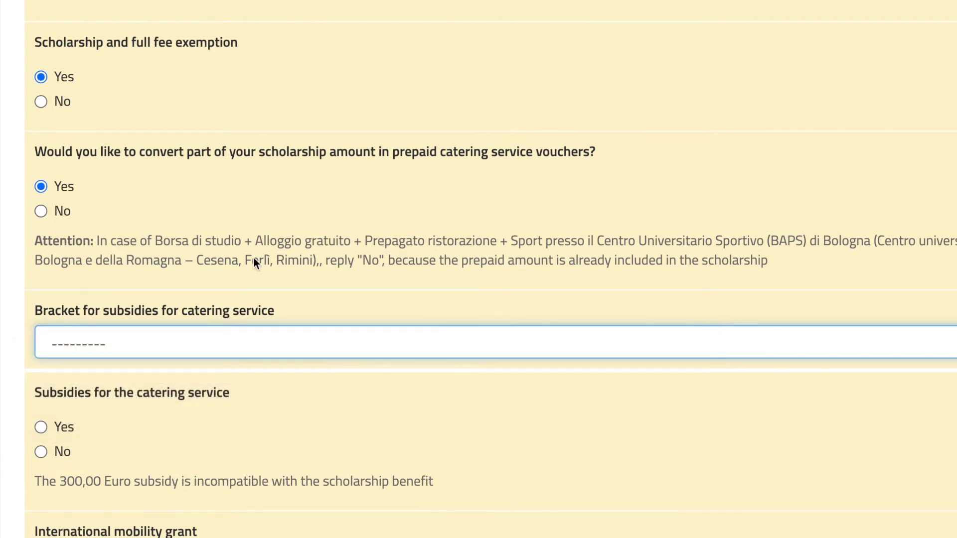
pyautogui.click(244, 344)
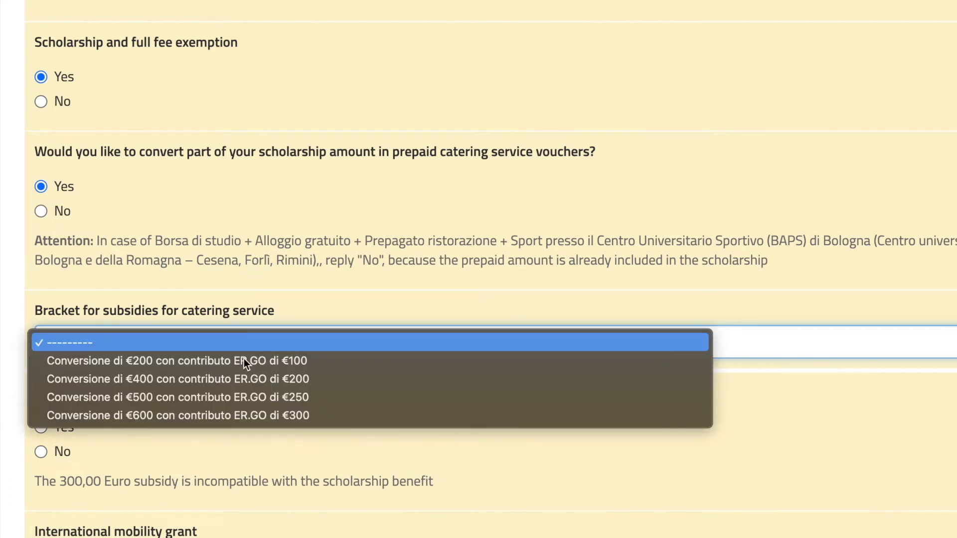
pyautogui.click(210, 259)
pyautogui.click(264, 364)
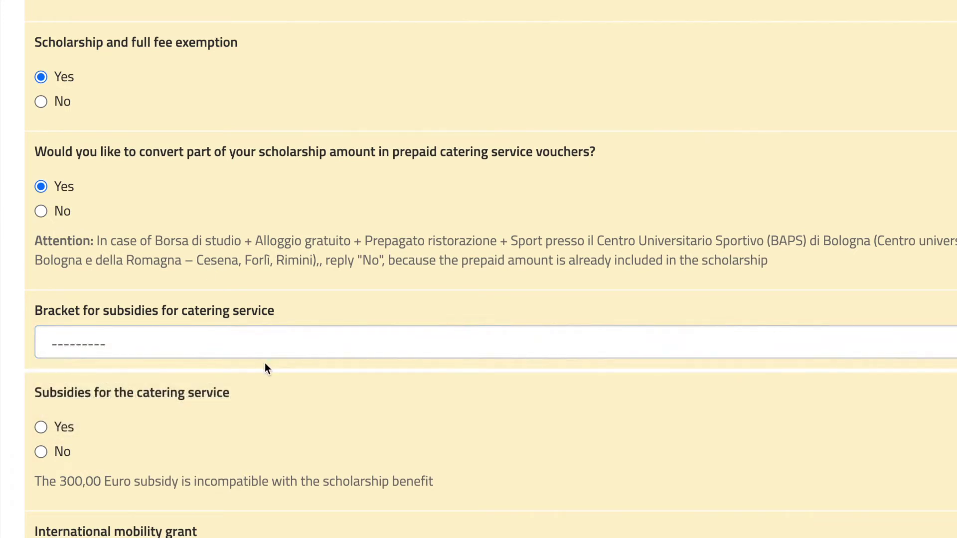
pyautogui.click(246, 349)
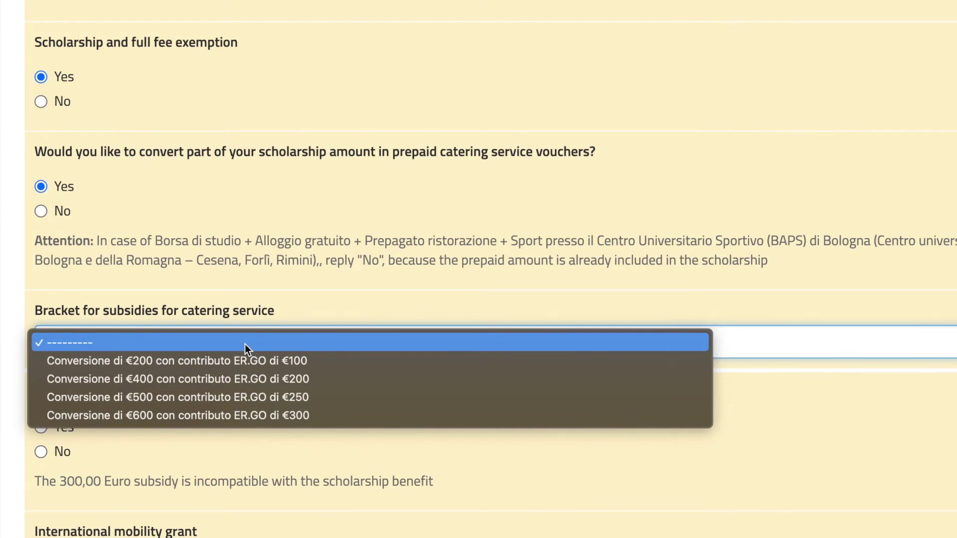
pyautogui.click(293, 259)
# Answer No to converting part of the scholarship amount into prepaid catering vouchers and keep the catering bracket blank
pyautogui.click(65, 224)
pyautogui.scroll(-2, 97, 292)
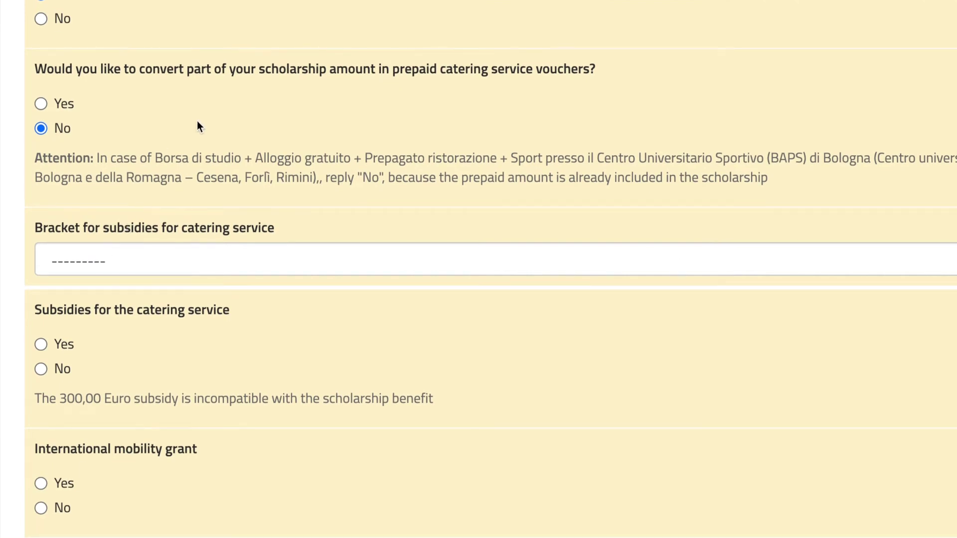
pyautogui.scroll(-1, 197, 123)
pyautogui.click(288, 244)
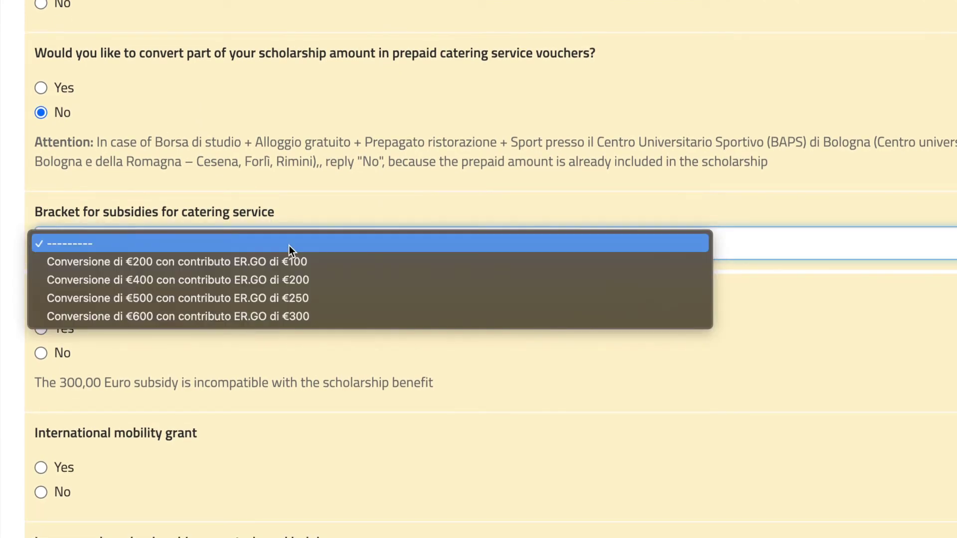
pyautogui.click(321, 139)
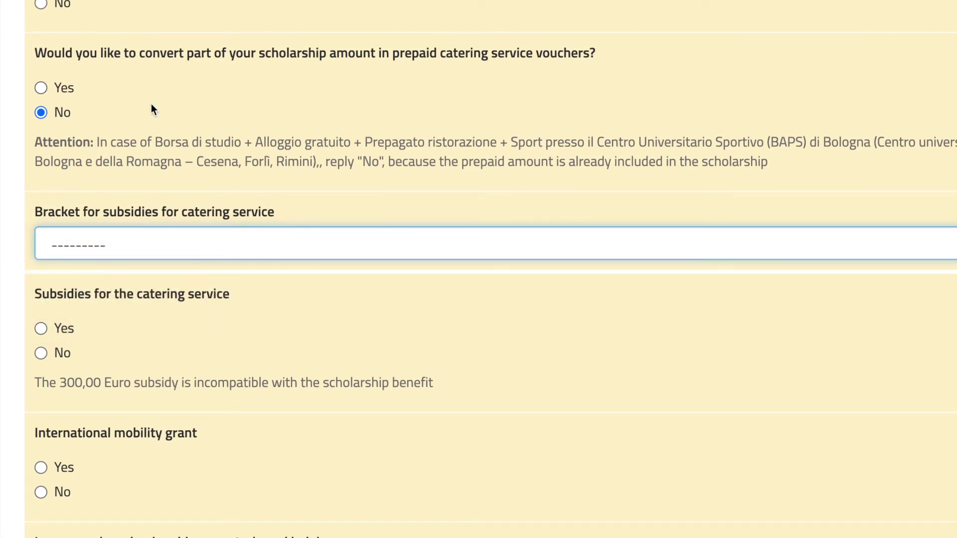
# Answer No to the scholarship and full fee exemption and Yes to the subsidies for the catering service
pyautogui.scroll(-3, 171, 163)
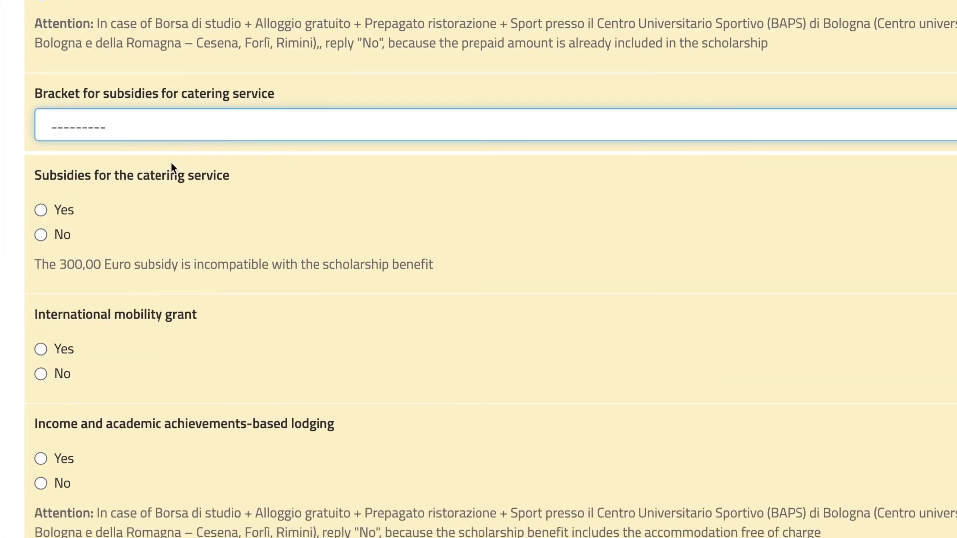
pyautogui.scroll(-1, 171, 164)
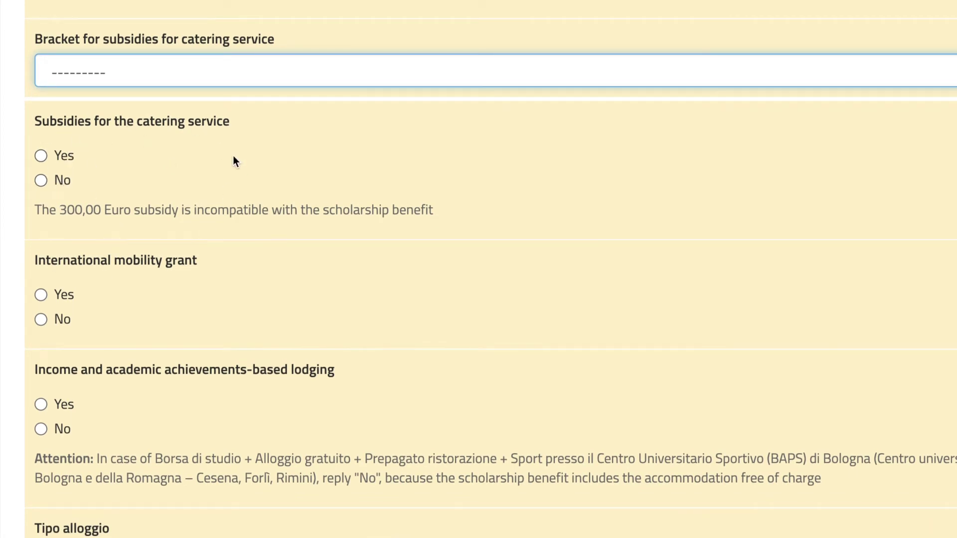
pyautogui.scroll(6, 234, 156)
pyautogui.click(64, 96)
pyautogui.scroll(-2, 80, 157)
pyautogui.click(66, 331)
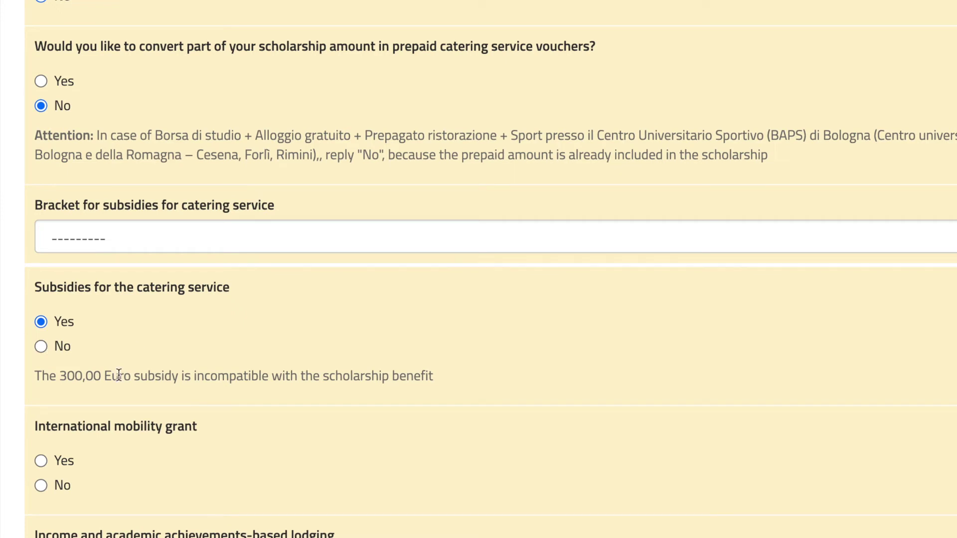
# Answer Yes to the international mobility grant
pyautogui.scroll(-6, 118, 375)
pyautogui.scroll(-1, 119, 374)
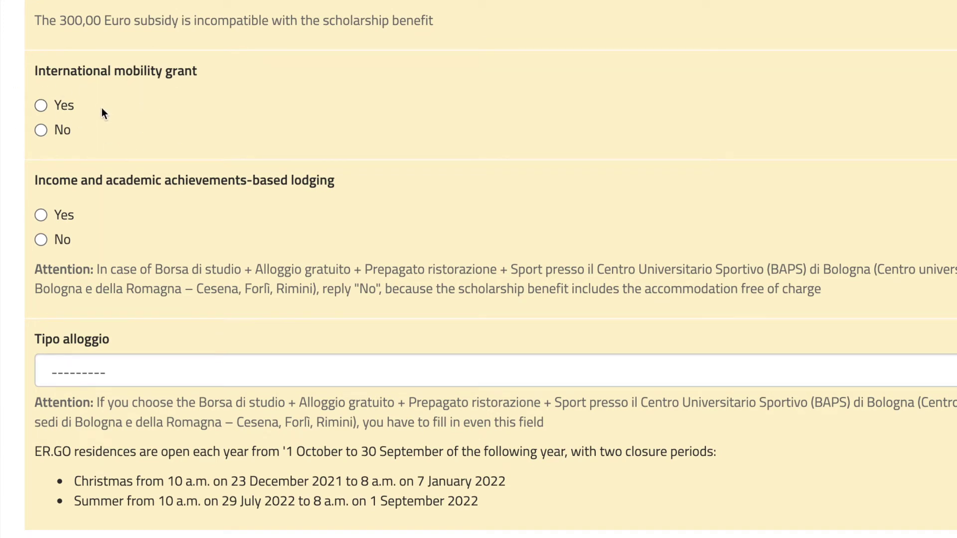
pyautogui.scroll(1, 101, 108)
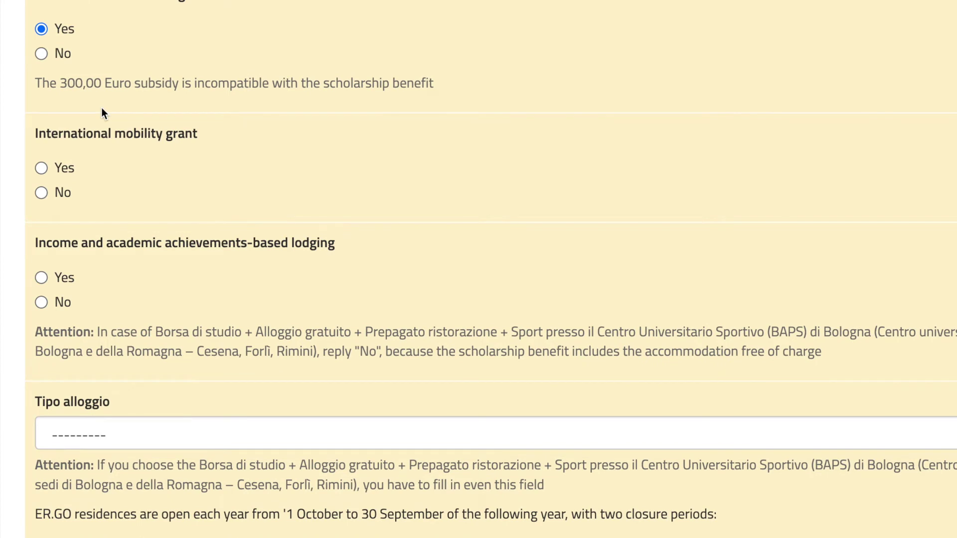
pyautogui.click(68, 178)
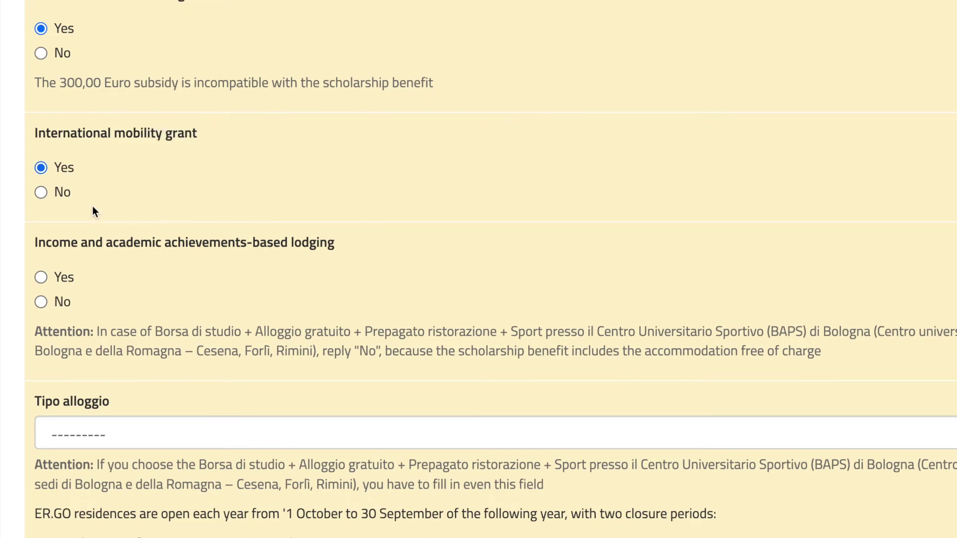
# Recheck the benefit answers given so far and answer Yes to the income and academic achievements-based lodging
pyautogui.scroll(-3, 93, 211)
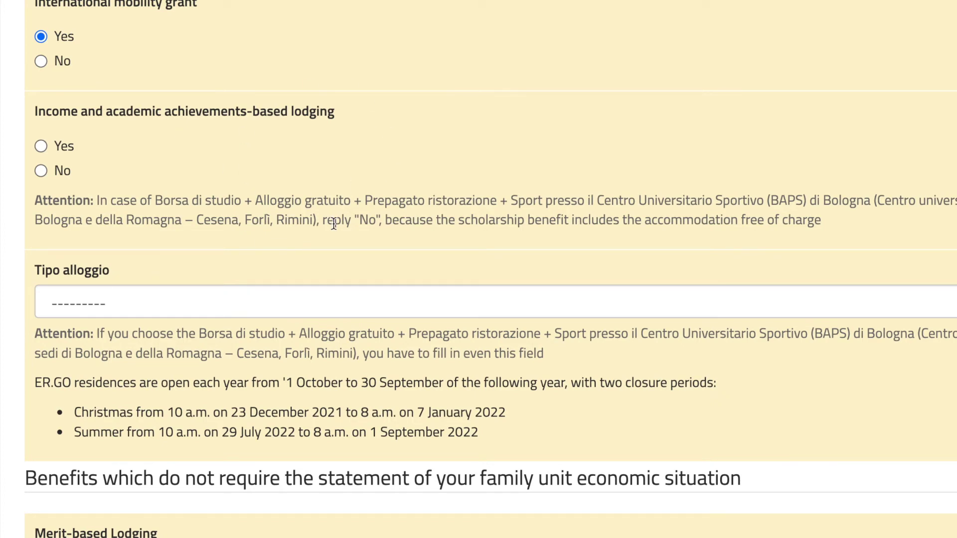
pyautogui.scroll(15, 333, 223)
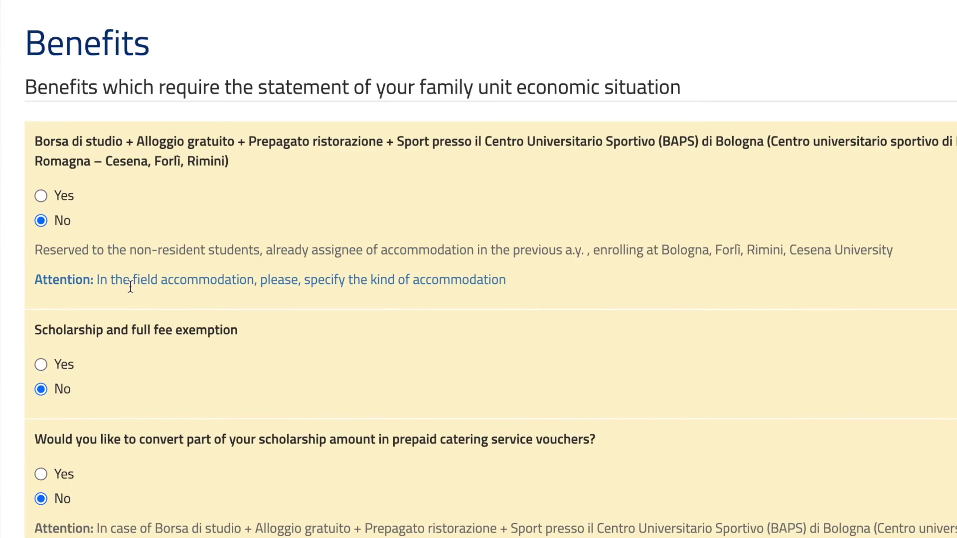
pyautogui.scroll(-1, 126, 343)
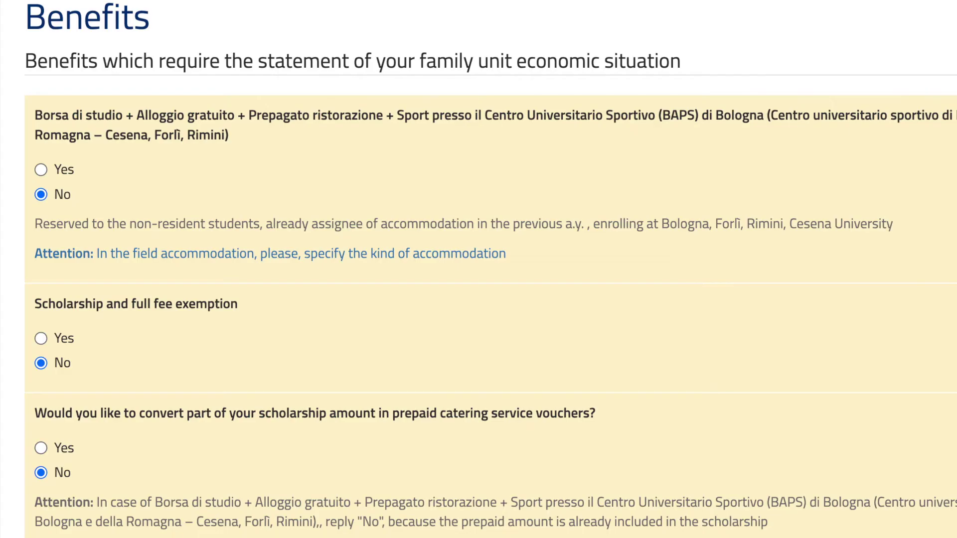
pyautogui.scroll(-2, 328, 380)
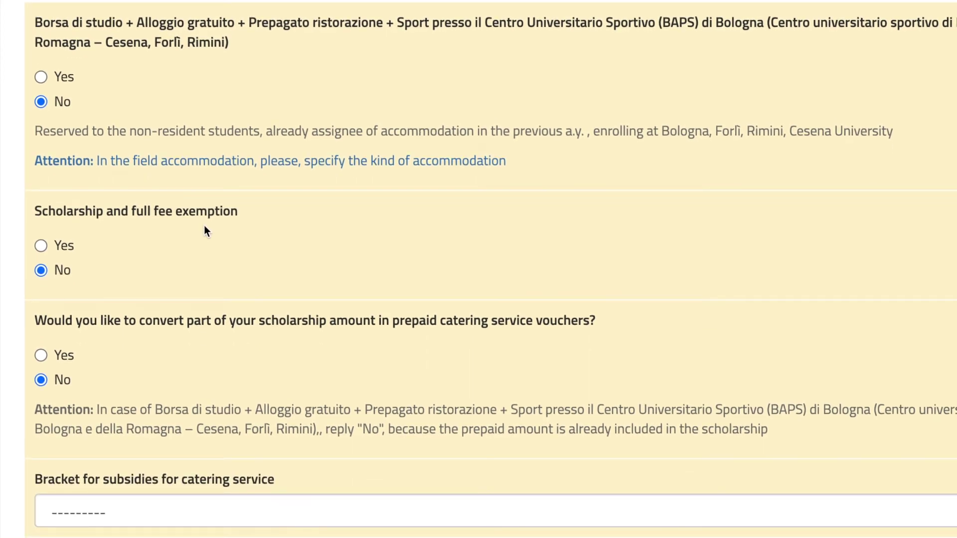
pyautogui.scroll(-4, 229, 204)
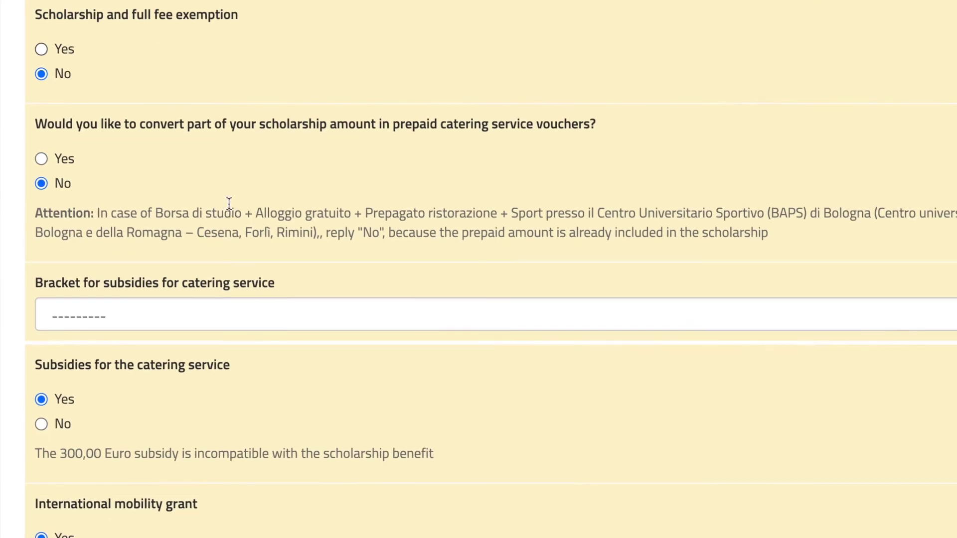
pyautogui.scroll(-4, 215, 363)
pyautogui.scroll(-5, 214, 367)
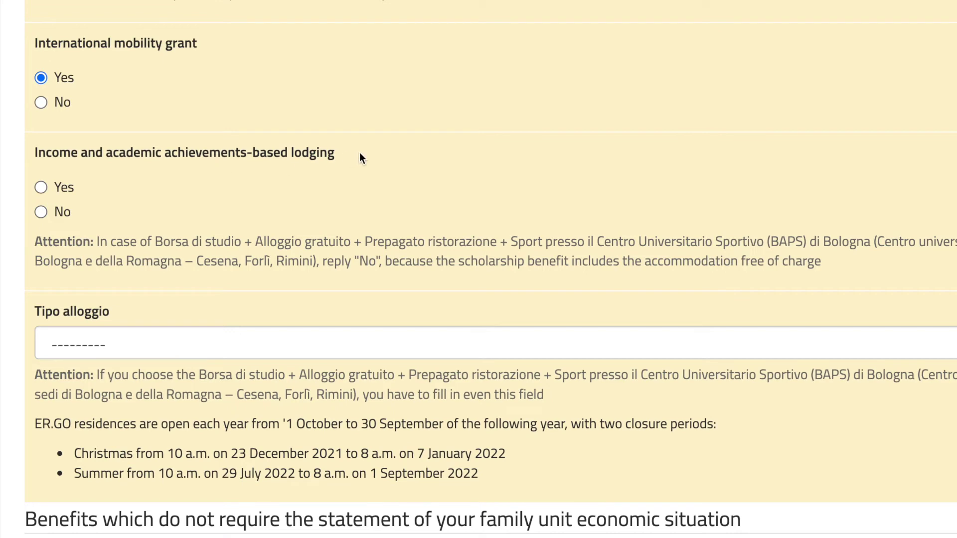
pyautogui.click(72, 192)
# Review the answers on the Benefits page from the BAPS benefit down to the lodging and Tipo alloggio questions
pyautogui.scroll(4, 98, 130)
pyautogui.scroll(10, 97, 130)
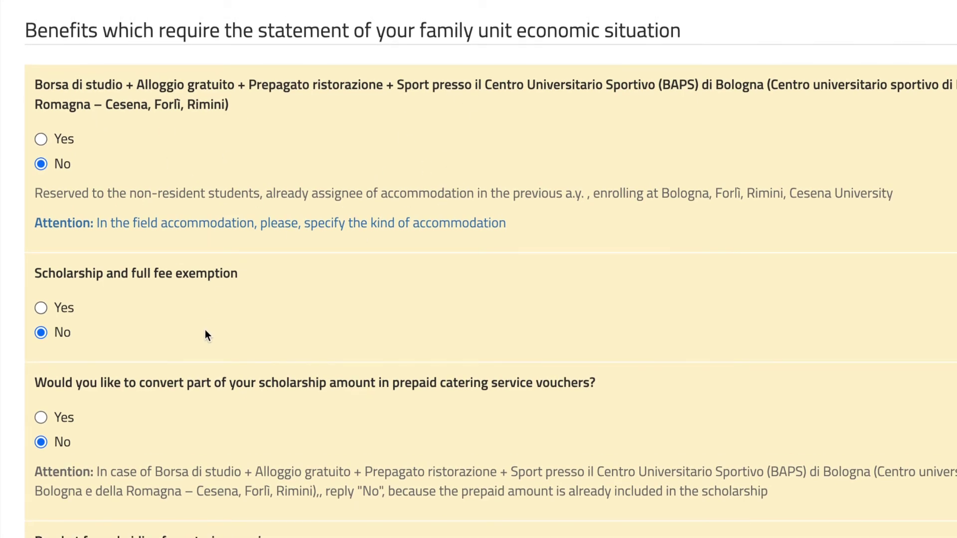
pyautogui.scroll(-5, 205, 330)
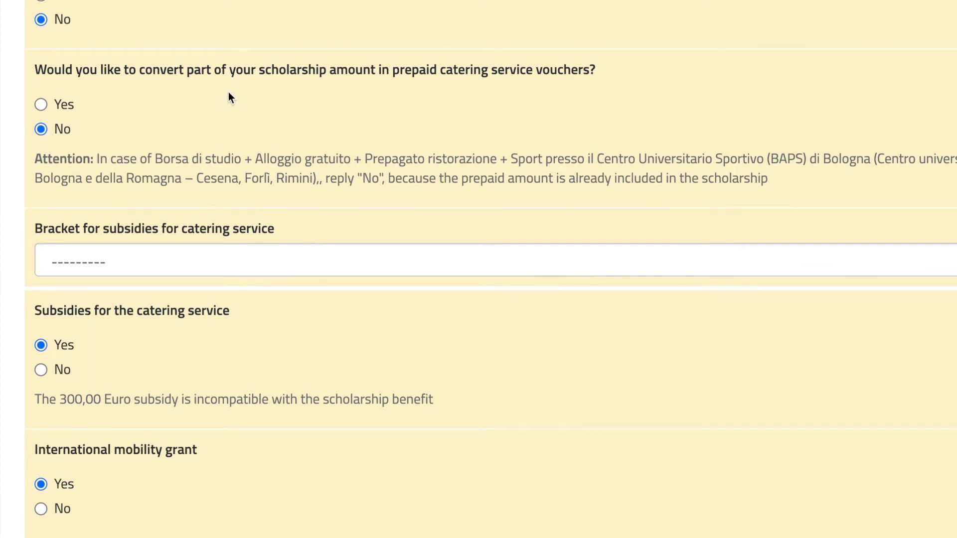
pyautogui.scroll(-4, 204, 412)
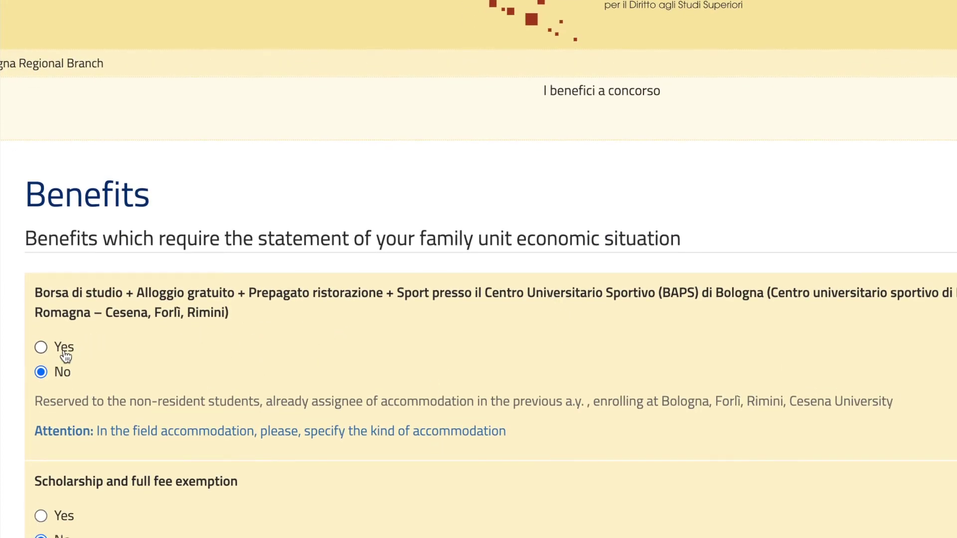
pyautogui.scroll(-5, 112, 386)
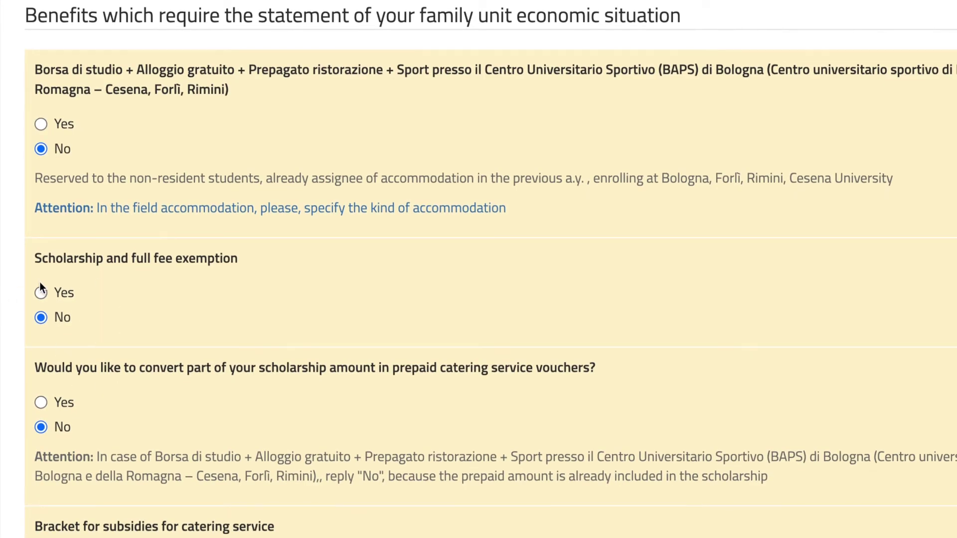
pyautogui.scroll(-4, 54, 334)
pyautogui.scroll(-5, 54, 335)
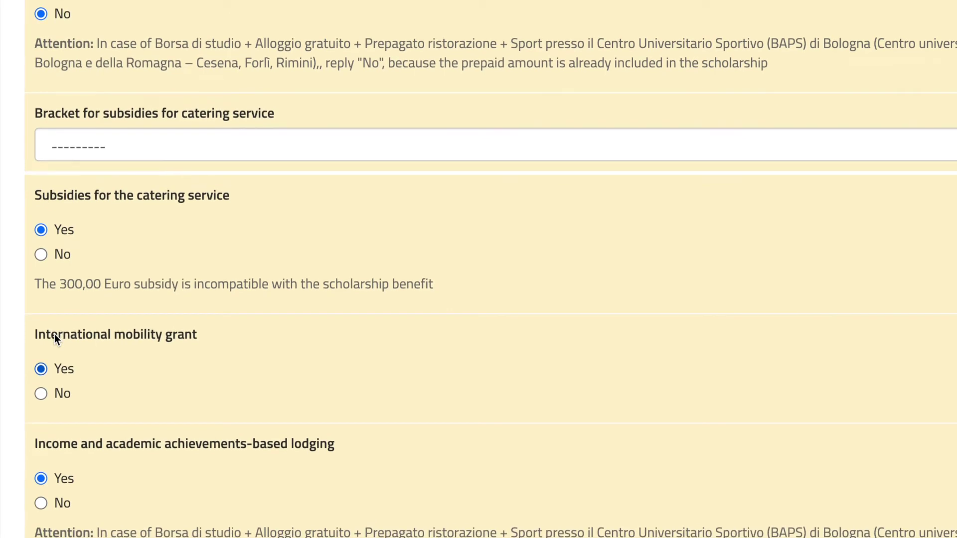
pyautogui.scroll(1, 186, 71)
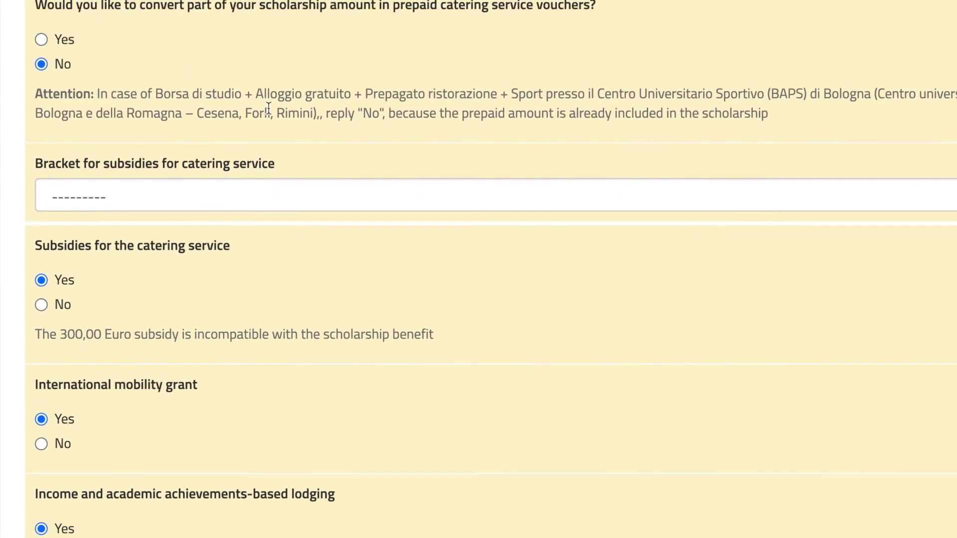
pyautogui.scroll(-6, 164, 143)
pyautogui.scroll(9, 164, 143)
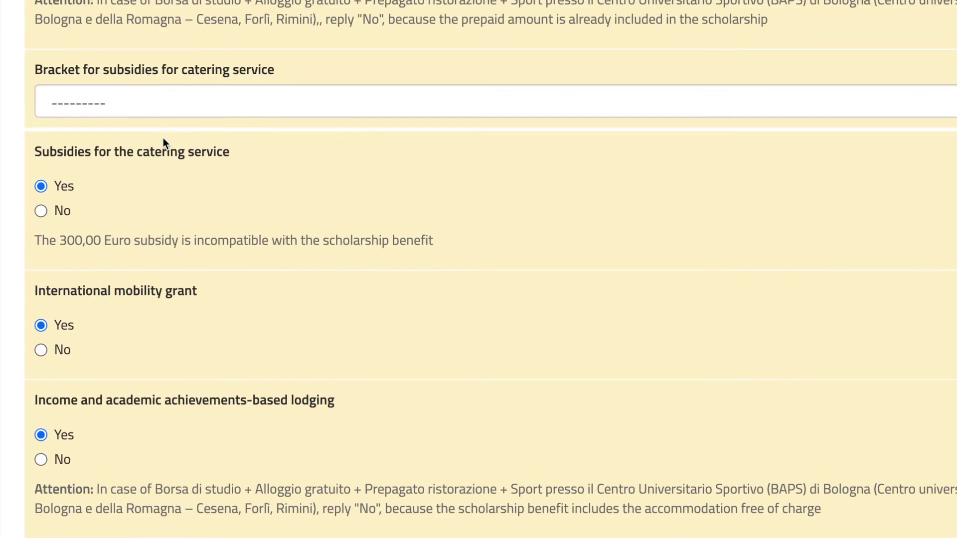
pyautogui.scroll(-12, 171, 246)
pyautogui.scroll(2, 171, 248)
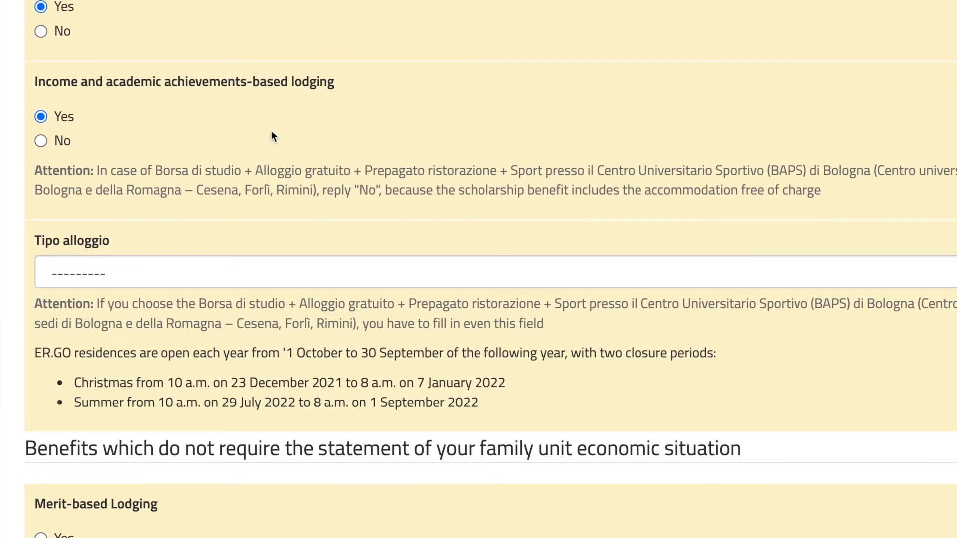
pyautogui.scroll(2, 271, 131)
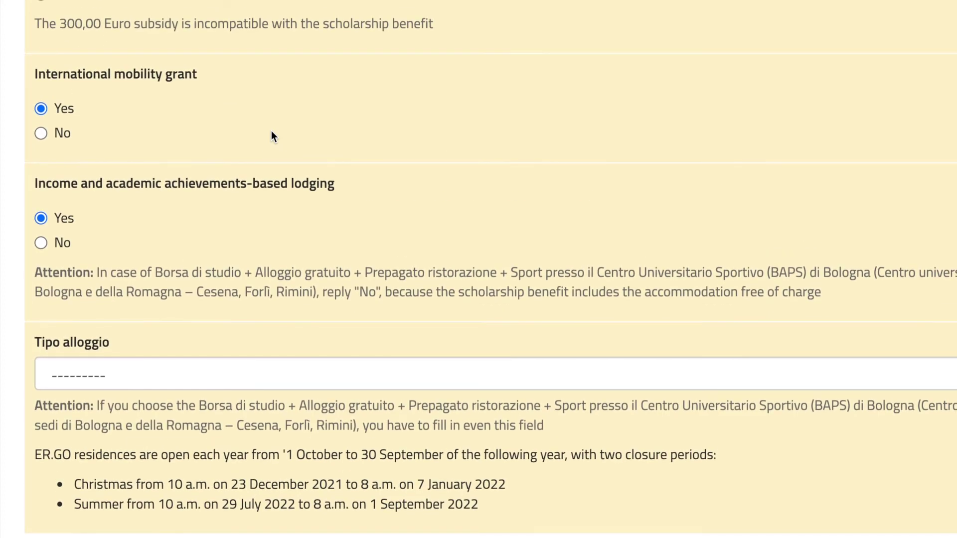
# Examine the scholarship amounts per ISEE bracket and the BAPS scholarship amounts in the Benefits Announcement PDF
pyautogui.scroll(3, 271, 131)
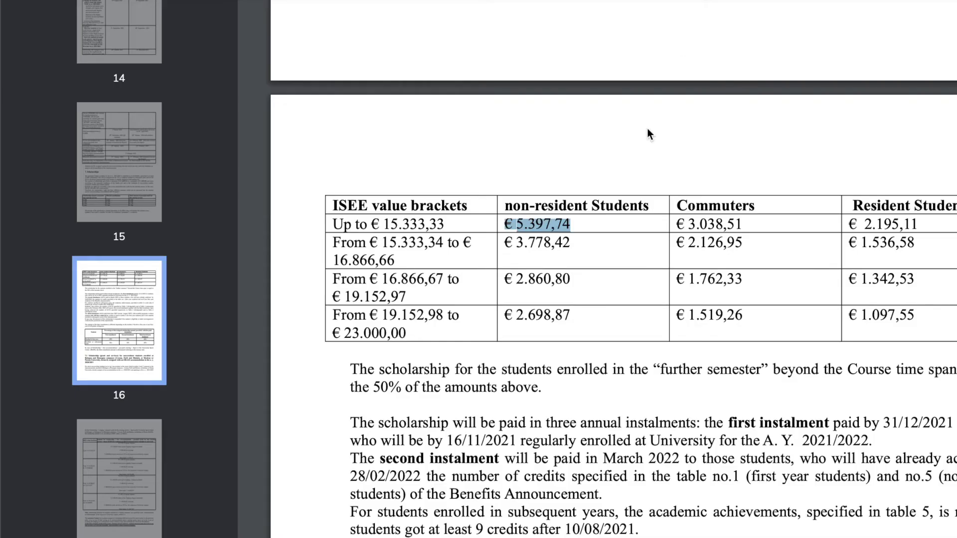
pyautogui.scroll(-10, 570, 438)
pyautogui.scroll(5, 570, 438)
pyautogui.scroll(2, 761, 121)
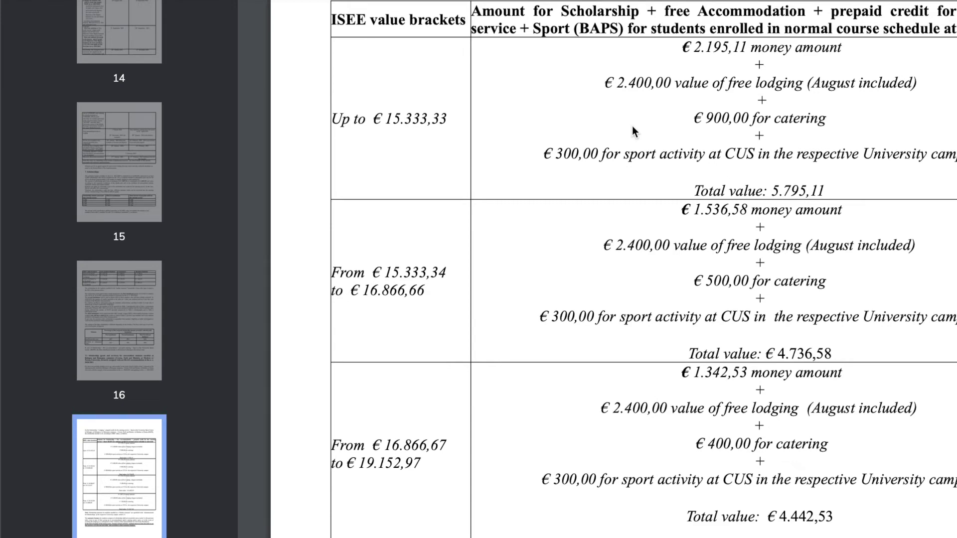
pyautogui.scroll(1, 632, 131)
pyautogui.scroll(5, 739, 86)
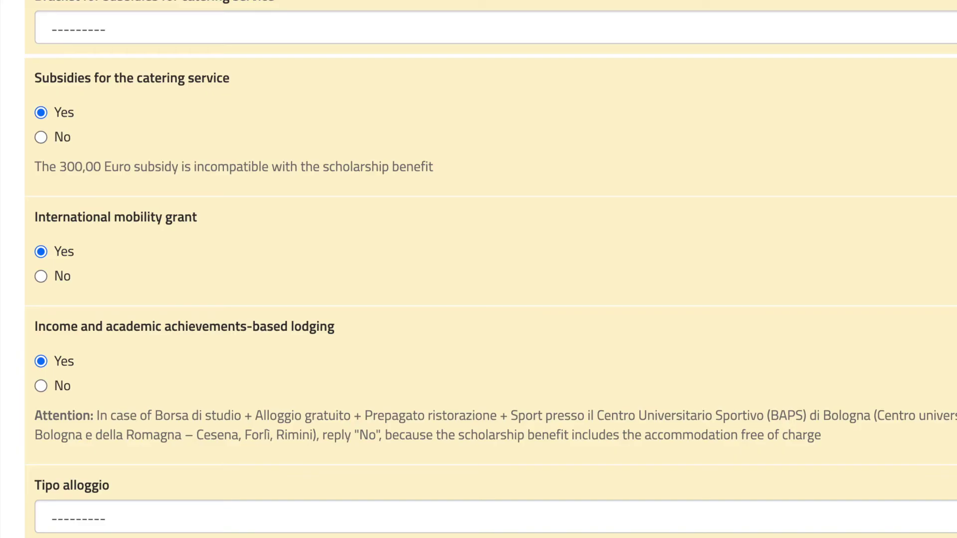
# Check the options offered for Tipo alloggio and review the Benefits page down to the Merit-based Lodging question
pyautogui.scroll(-5, 507, 289)
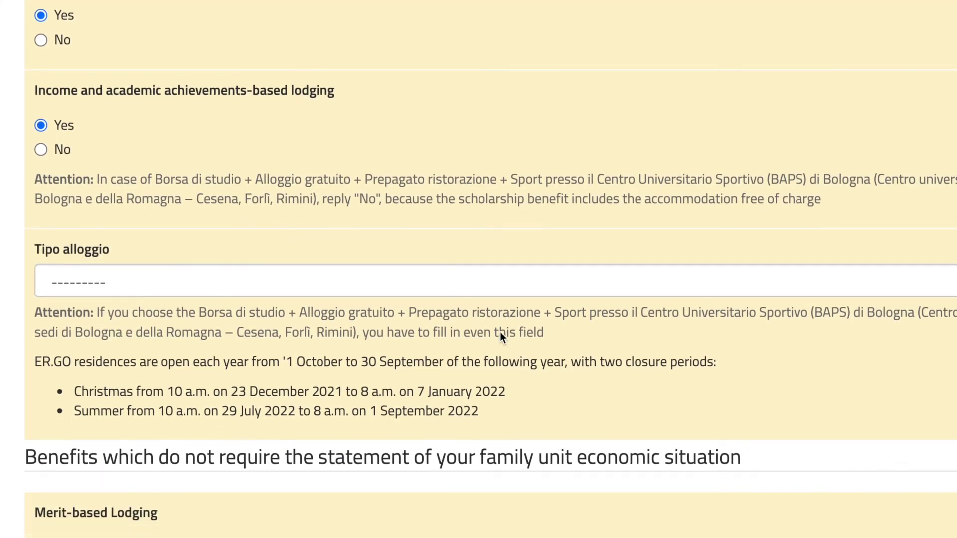
pyautogui.click(456, 283)
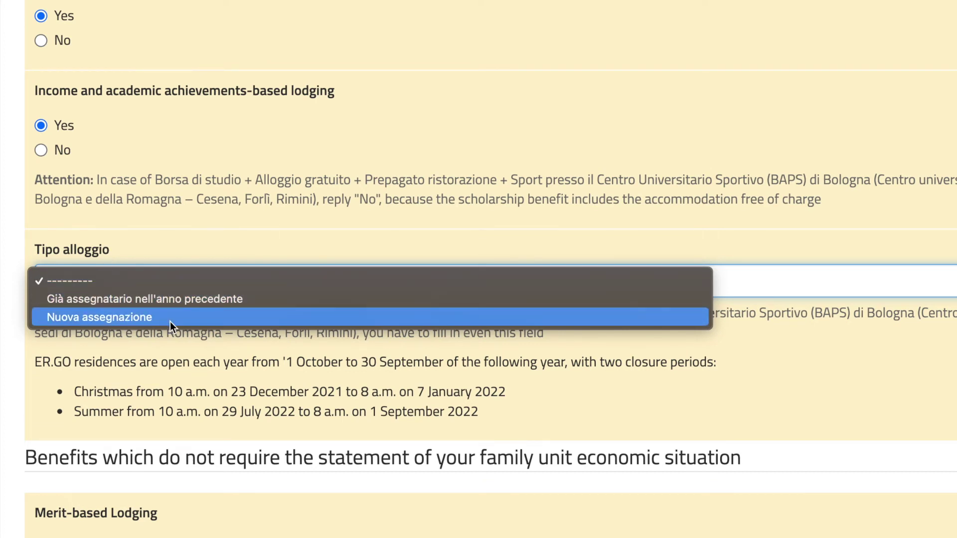
pyautogui.click(188, 389)
pyautogui.scroll(-3, 188, 388)
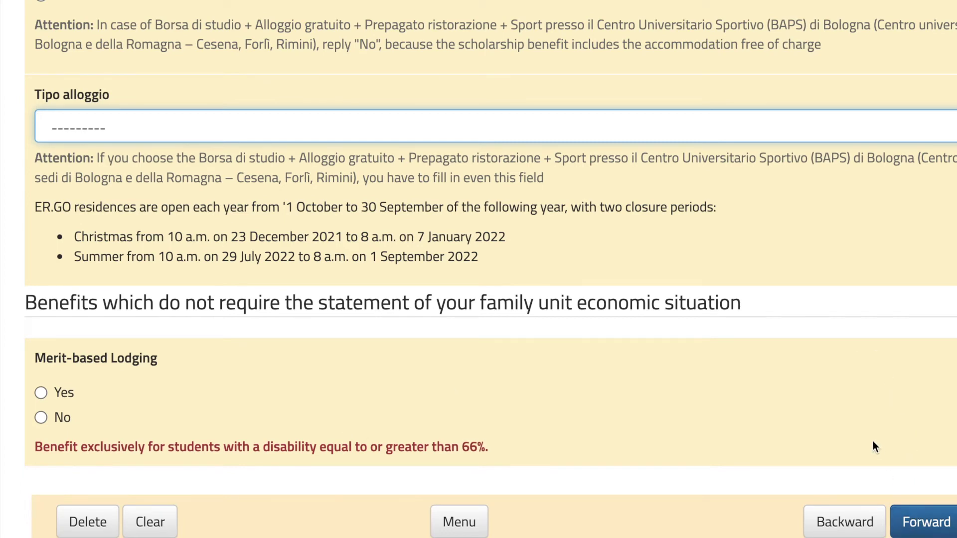
pyautogui.scroll(10, 728, 350)
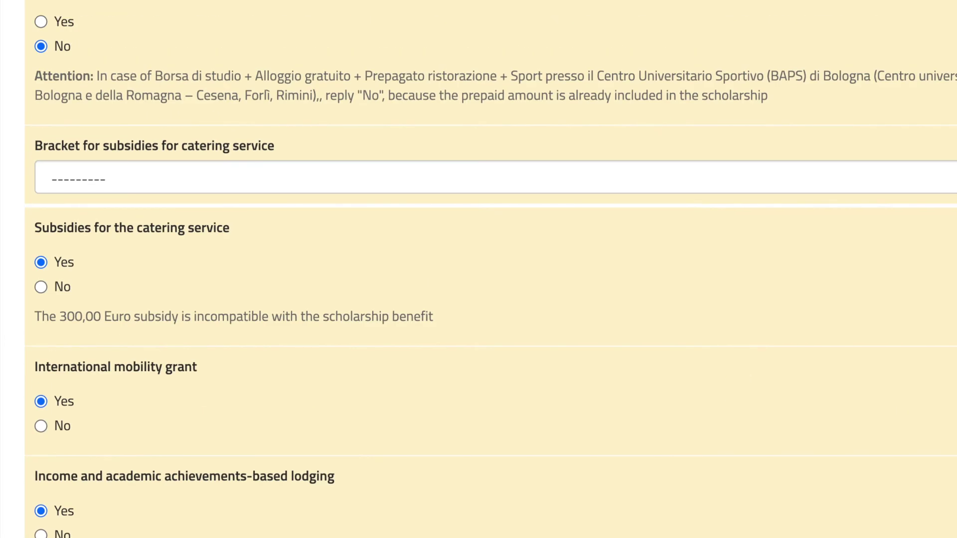
pyautogui.scroll(-15, 369, 304)
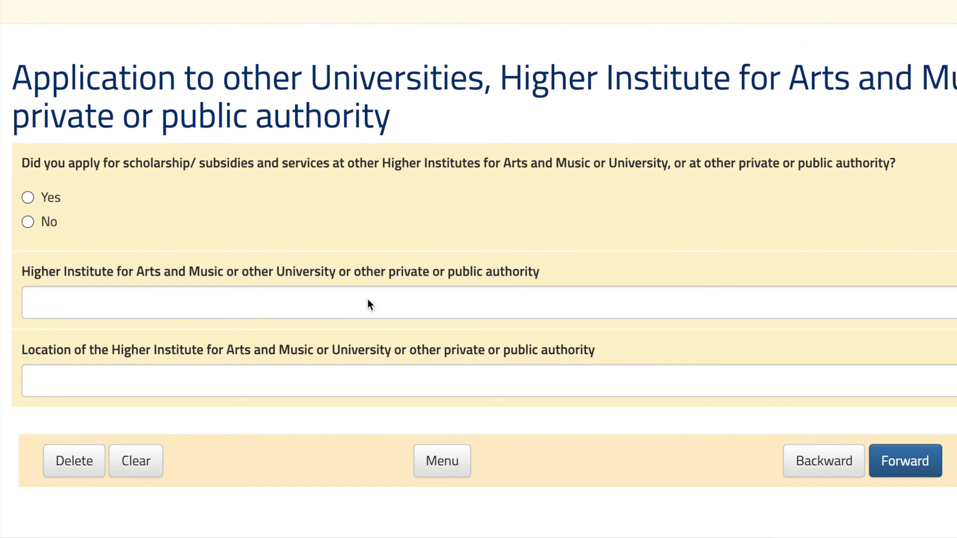
# Answer No to having applied for scholarships or services at other institutes or authorities, and continue to the following page
pyautogui.click(46, 223)
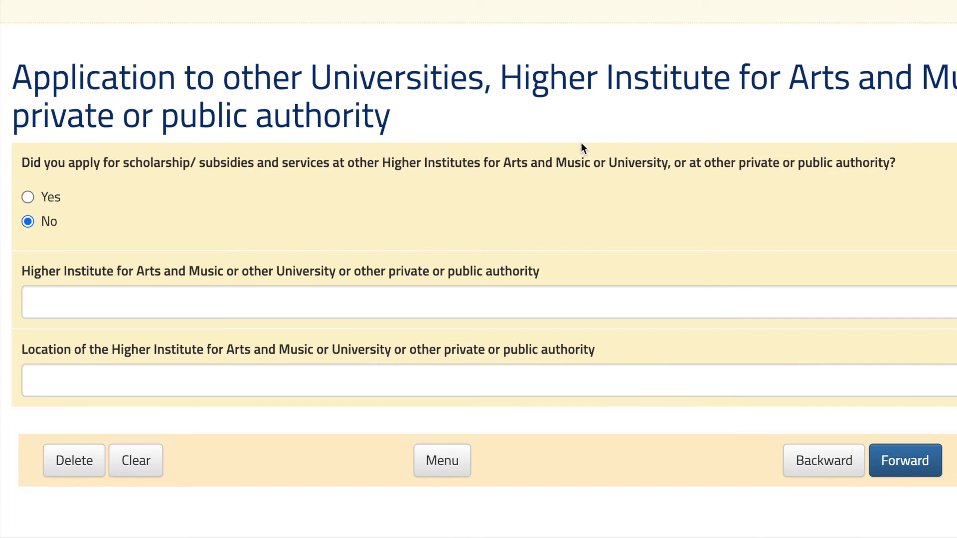
pyautogui.scroll(-1, 533, 427)
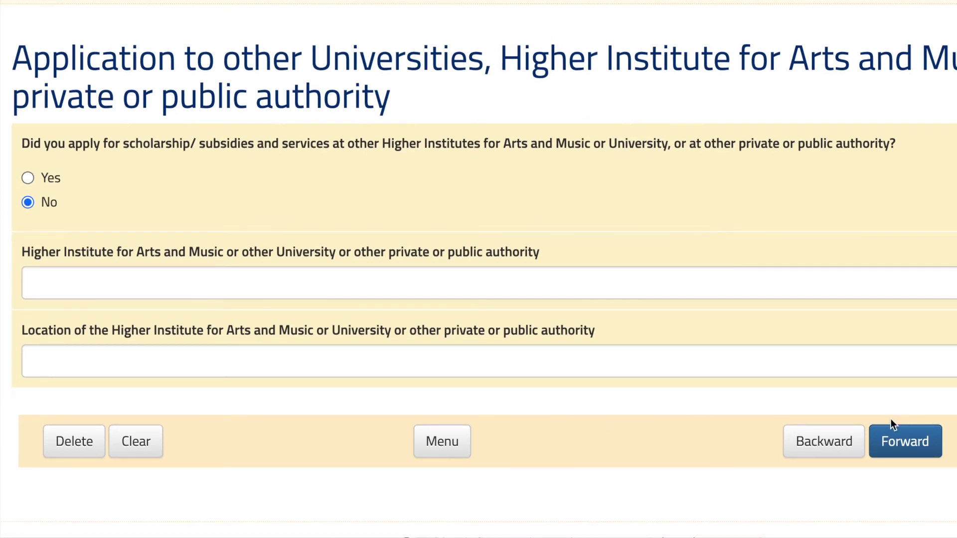
pyautogui.click(891, 441)
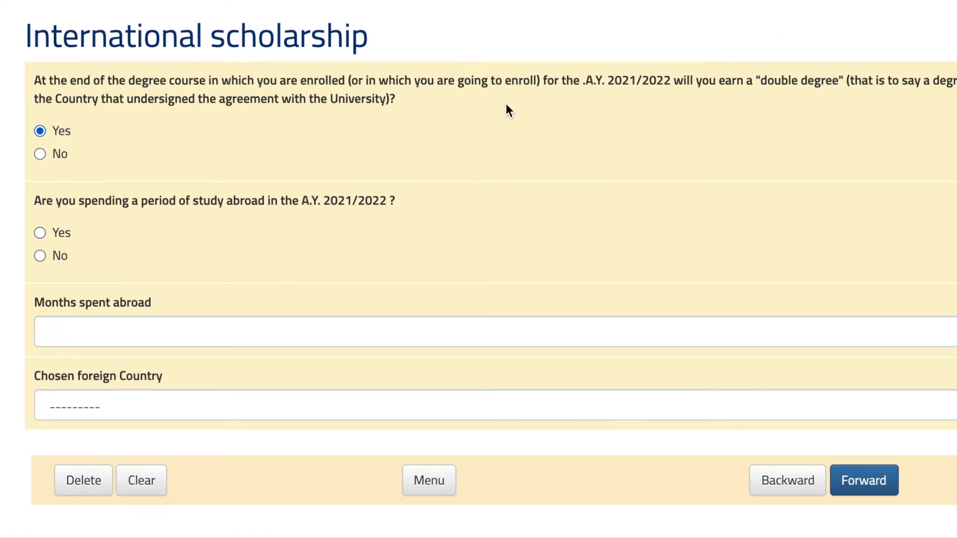
# Answer No to the double degree and Yes to the period of study abroad in A.Y. 2021/2022, and submit the International scholarship page
pyautogui.click(51, 163)
pyautogui.scroll(-1, 397, 226)
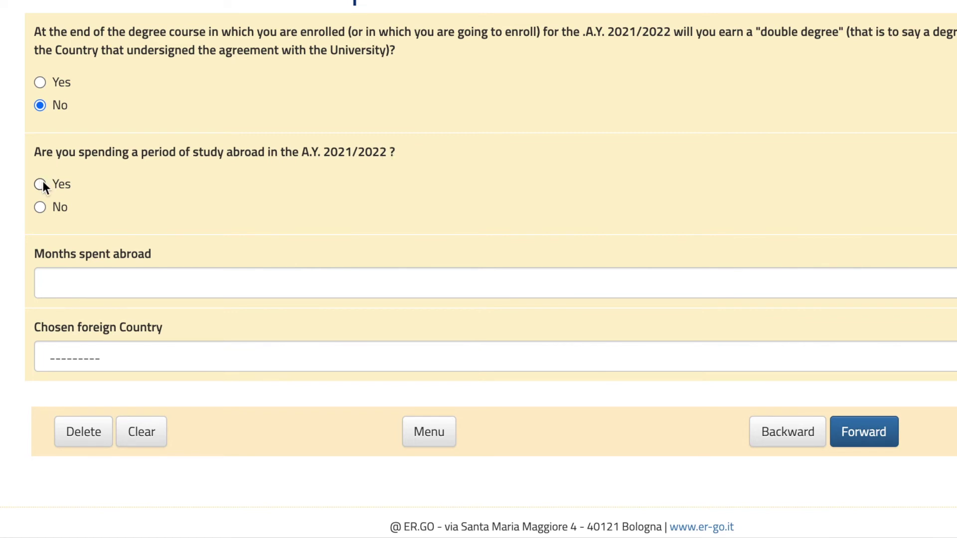
pyautogui.click(59, 188)
pyautogui.click(103, 295)
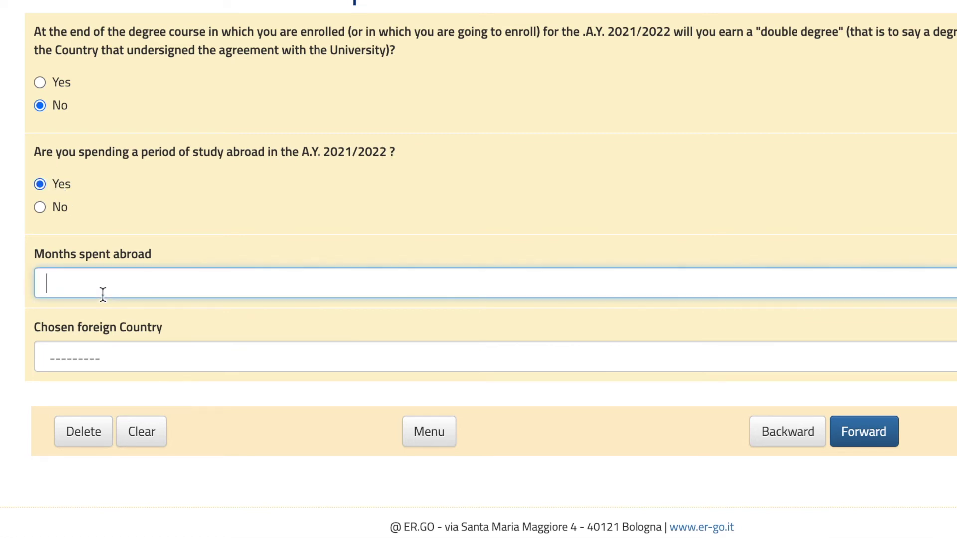
pyautogui.click(112, 356)
pyautogui.click(113, 356)
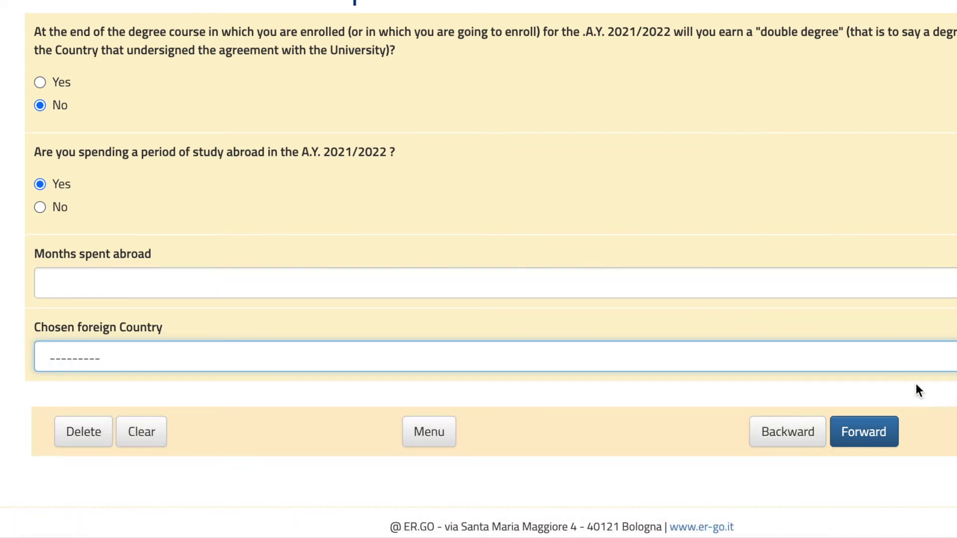
pyautogui.click(870, 432)
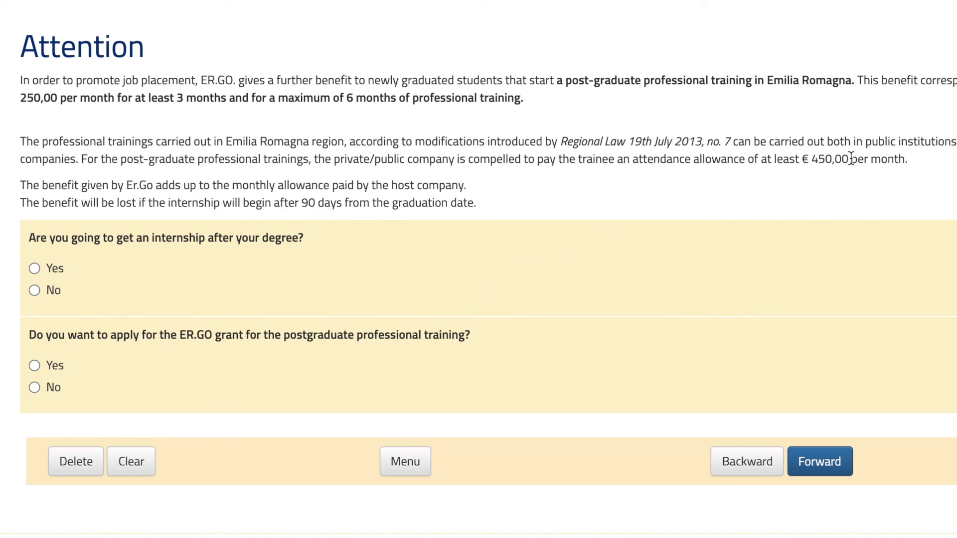
# Highlight the € 450,00 trainee allowance and the 250,00 monthly ER.GO benefit in the post-graduate professional training notice
pyautogui.moveTo(852, 158); pyautogui.dragTo(814, 158)
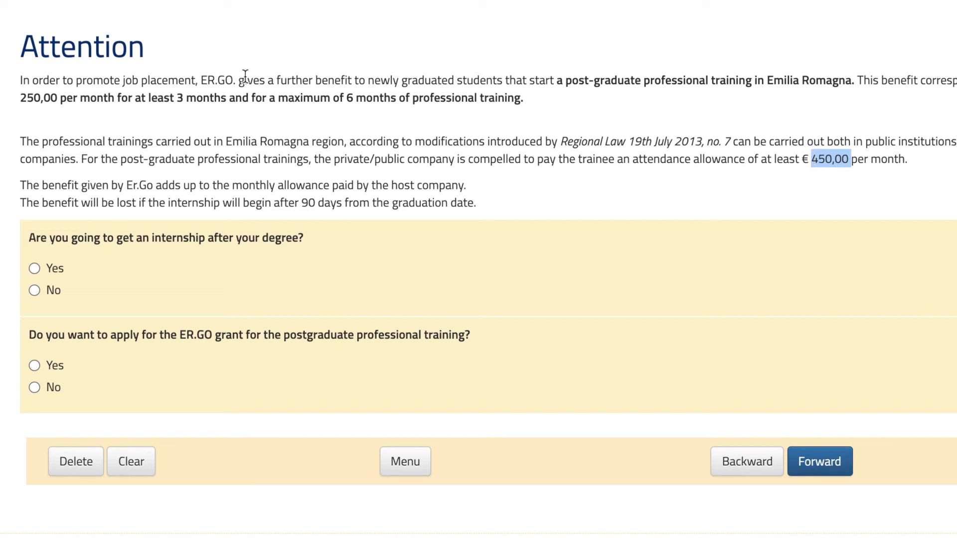
pyautogui.moveTo(58, 96); pyautogui.dragTo(20, 96)
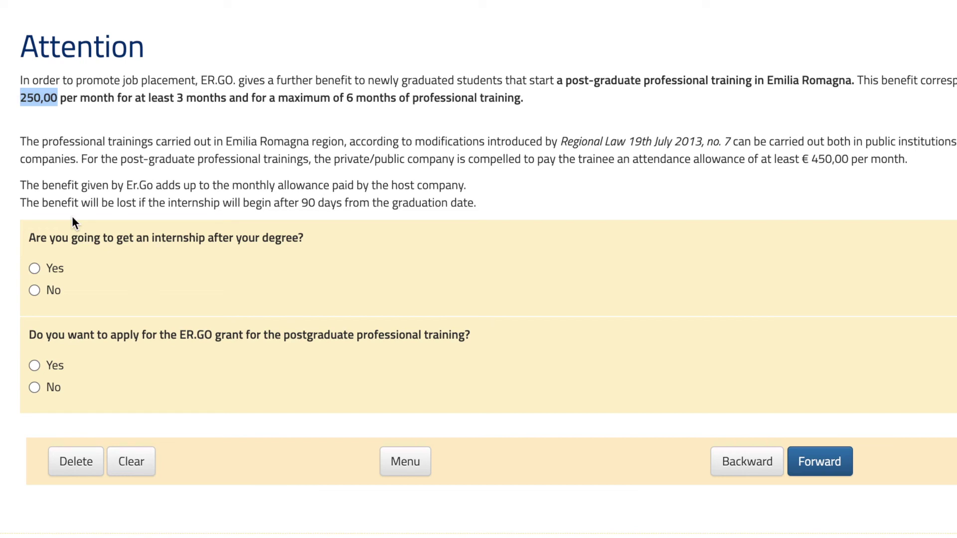
pyautogui.click(857, 148)
pyautogui.moveTo(850, 158); pyautogui.dragTo(810, 156)
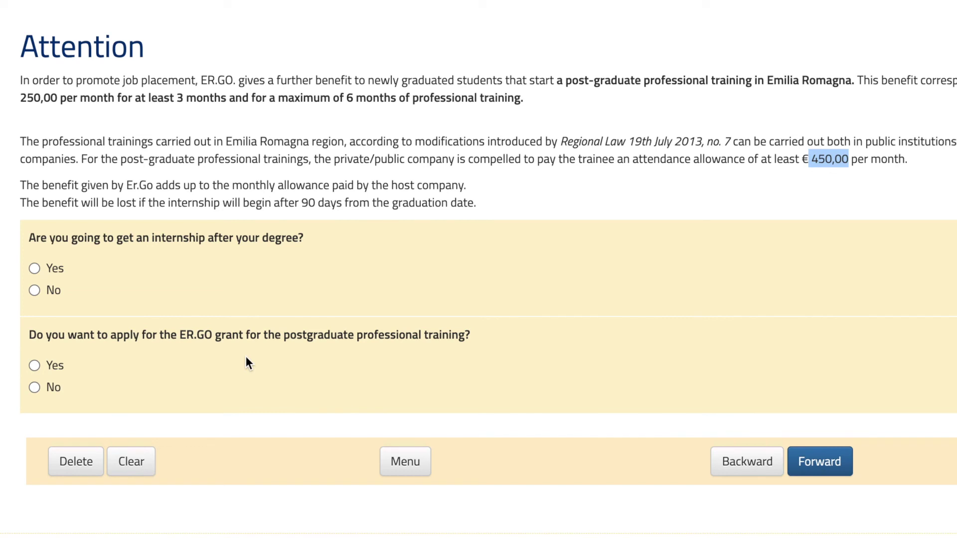
pyautogui.moveTo(57, 98); pyautogui.dragTo(18, 98)
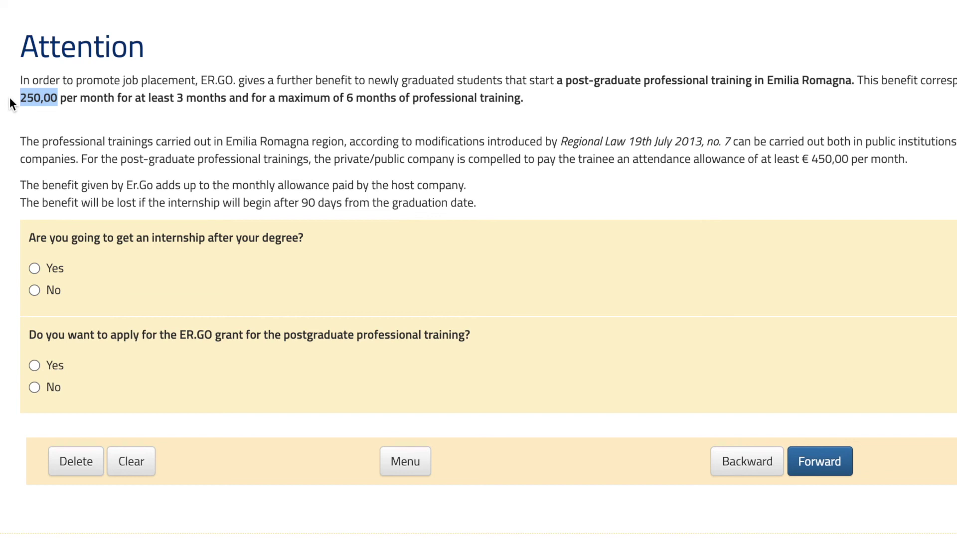
pyautogui.click(83, 263)
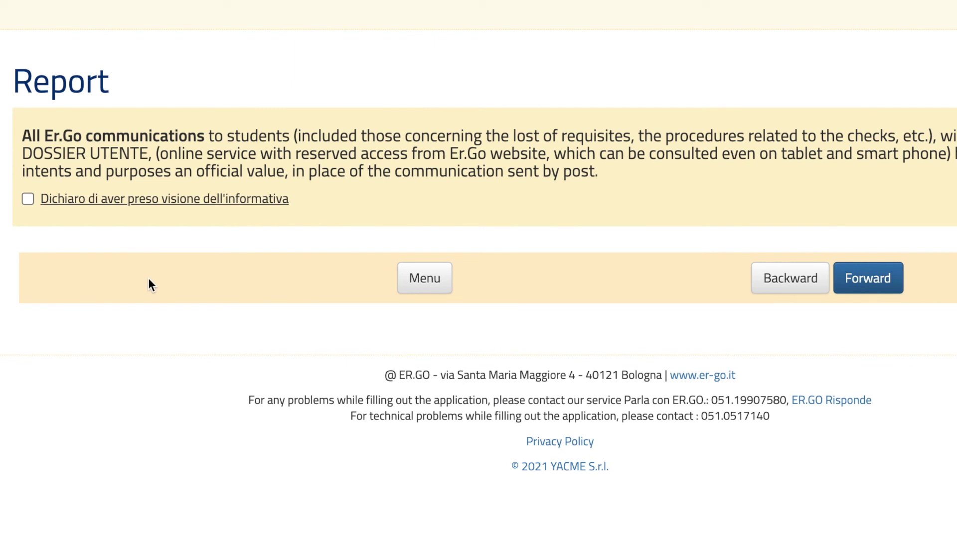
# Highlight DOSSIER UTENTE in the Report notice, accept the declaration of having read the information and continue
pyautogui.moveTo(146, 153)
pyautogui.mouseDown()
pyautogui.moveTo(20, 152)
pyautogui.moveTo(148, 149)
pyautogui.mouseUp()
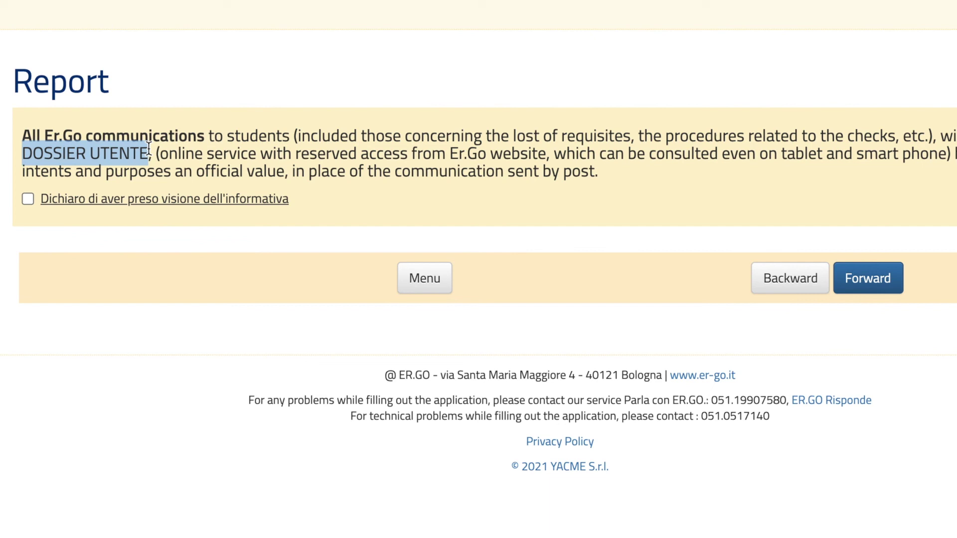
pyautogui.click(37, 204)
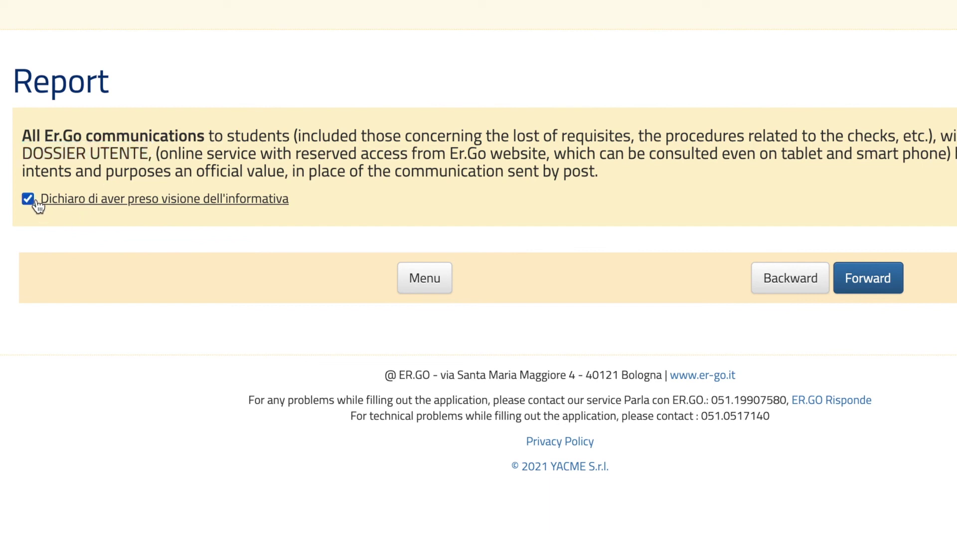
pyautogui.click(878, 282)
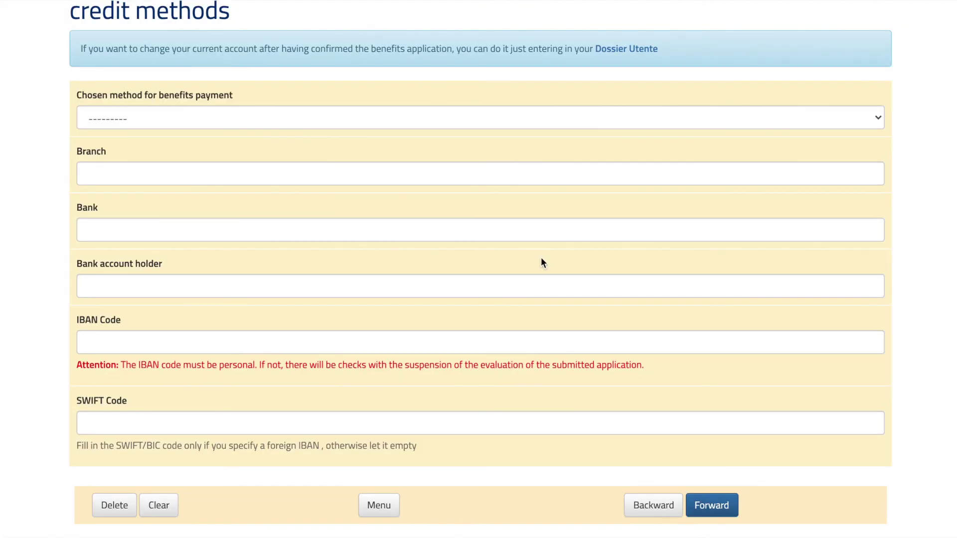
# Examine the payment method, bank, account holder, IBAN and SWIFT fields on the credit methods page
pyautogui.scroll(-1, 540, 257)
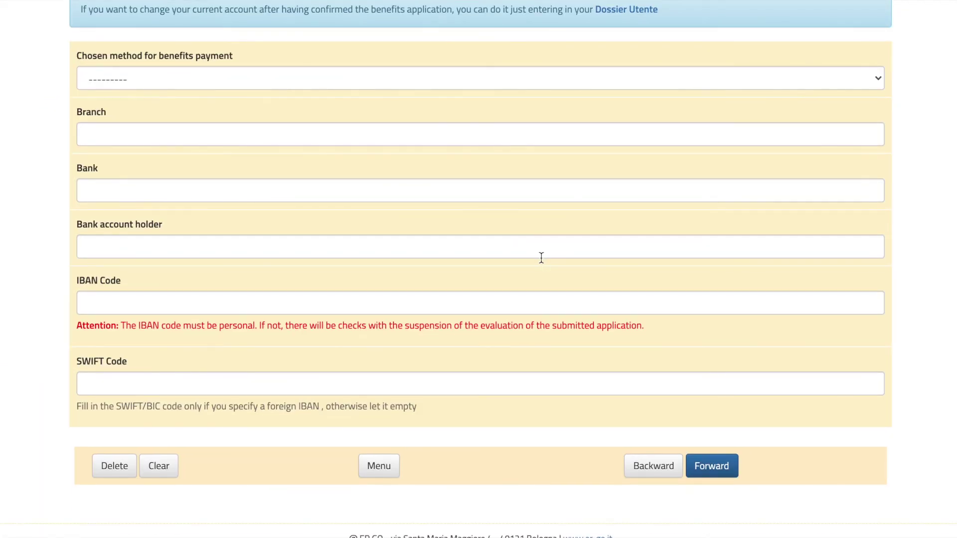
pyautogui.scroll(1, 542, 258)
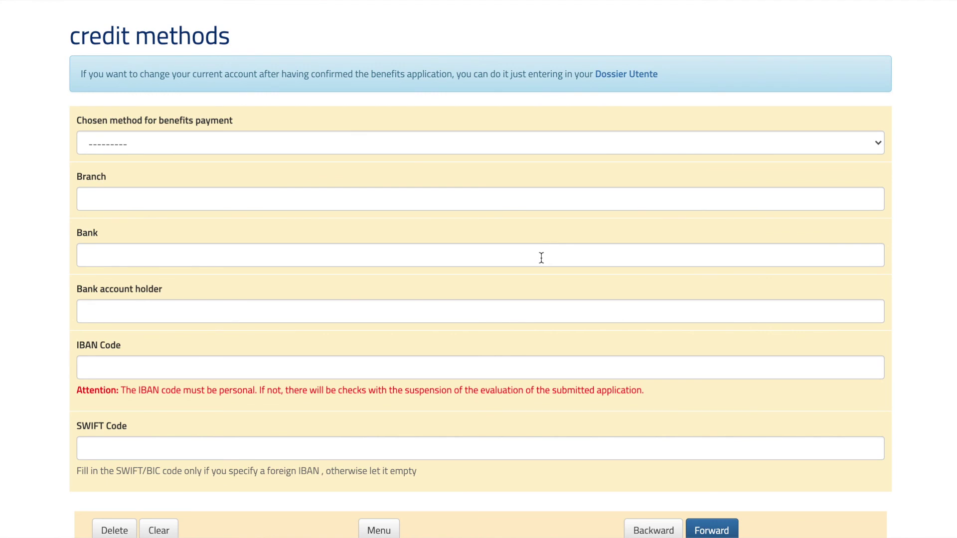
pyautogui.scroll(-1, 541, 257)
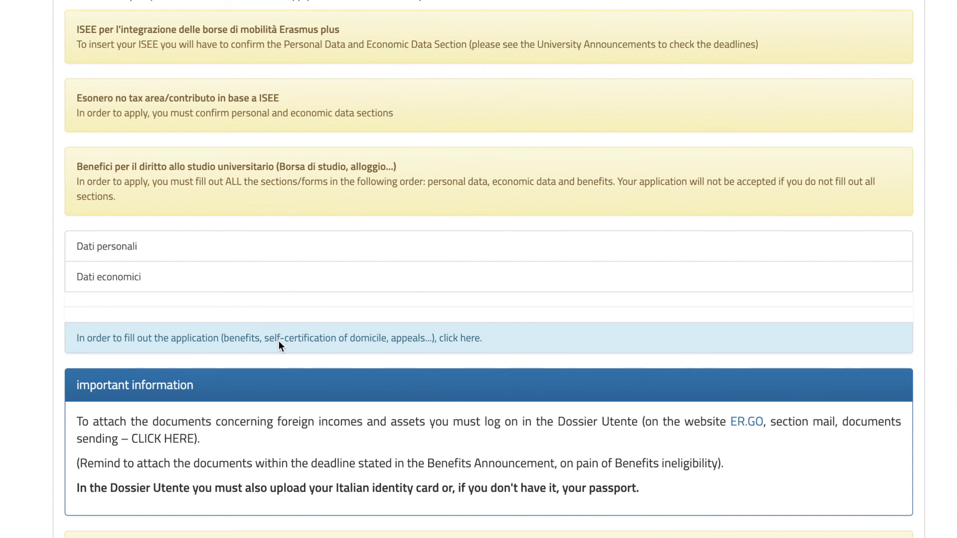
# Open the Esonero no tax area/contributo in base a ISEE form, go to its application finalization page and fill in the PIN code
pyautogui.click(246, 337)
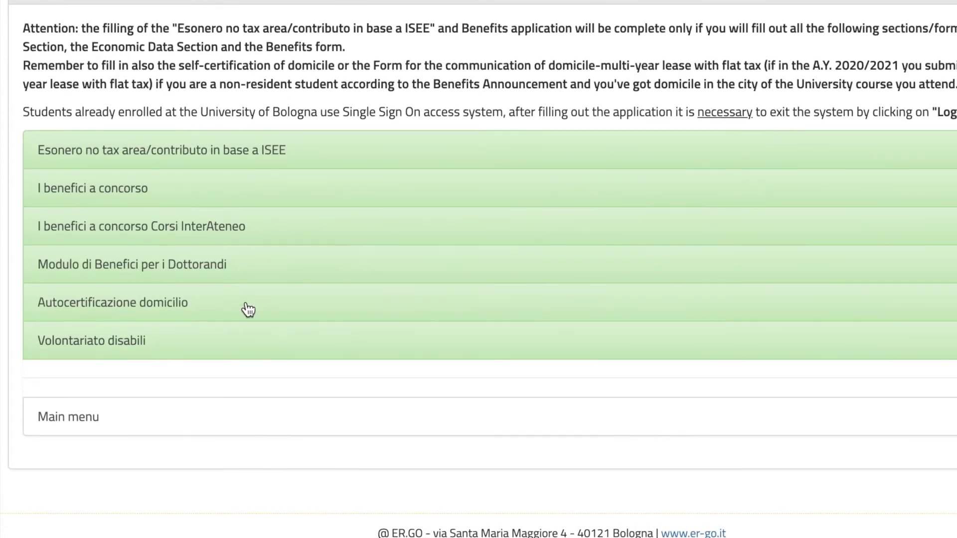
pyautogui.click(282, 150)
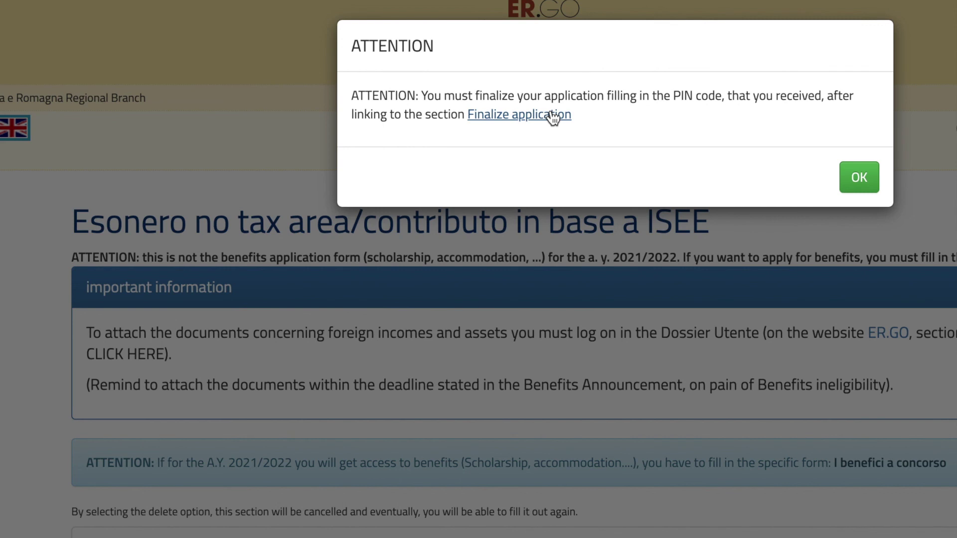
pyautogui.click(501, 120)
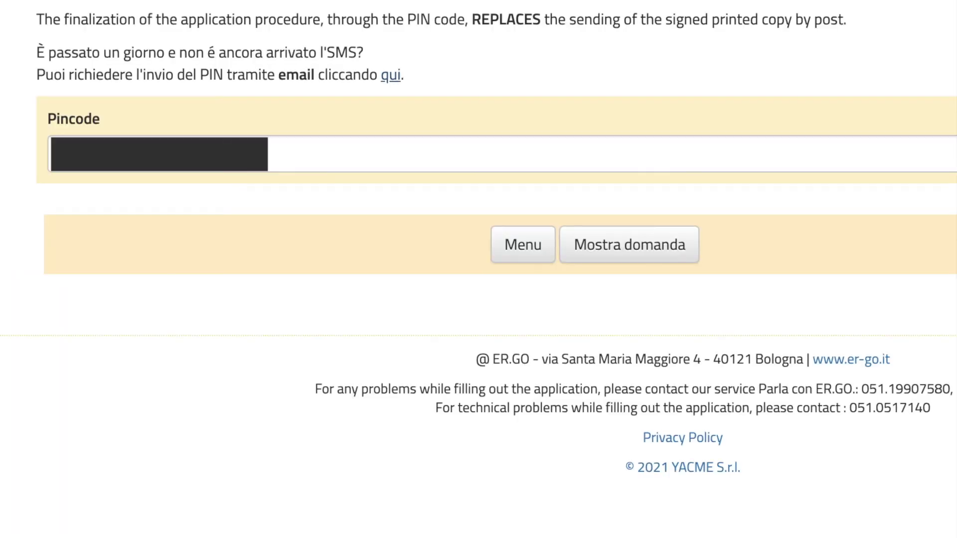
pyautogui.click(274, 158)
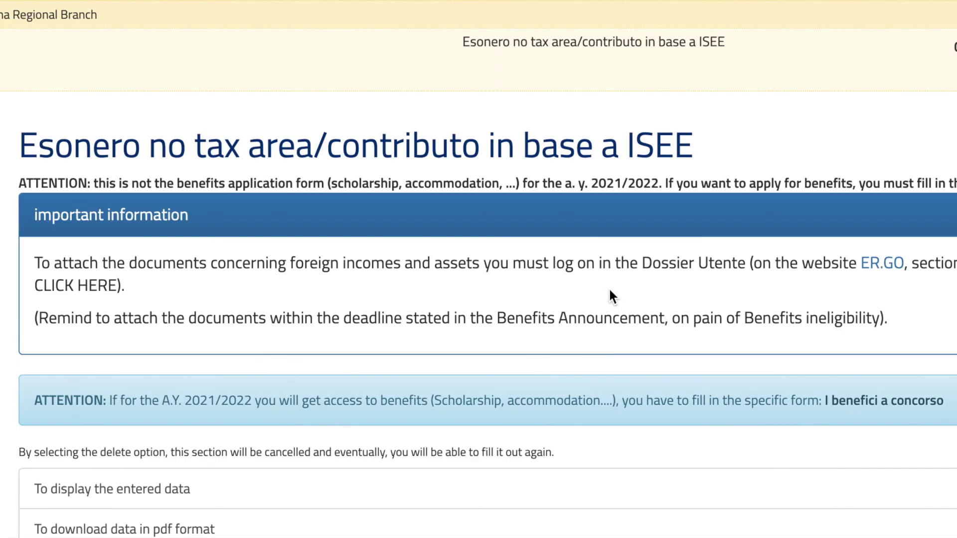
# Return from the Esonero page to the list of application forms and open I benefici a concorso
pyautogui.scroll(-3, 610, 291)
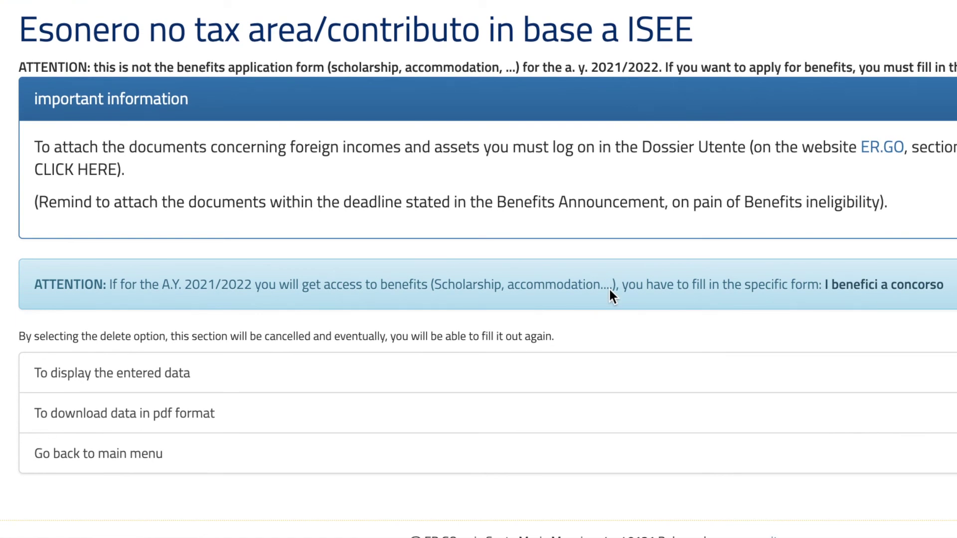
pyautogui.scroll(1, 609, 292)
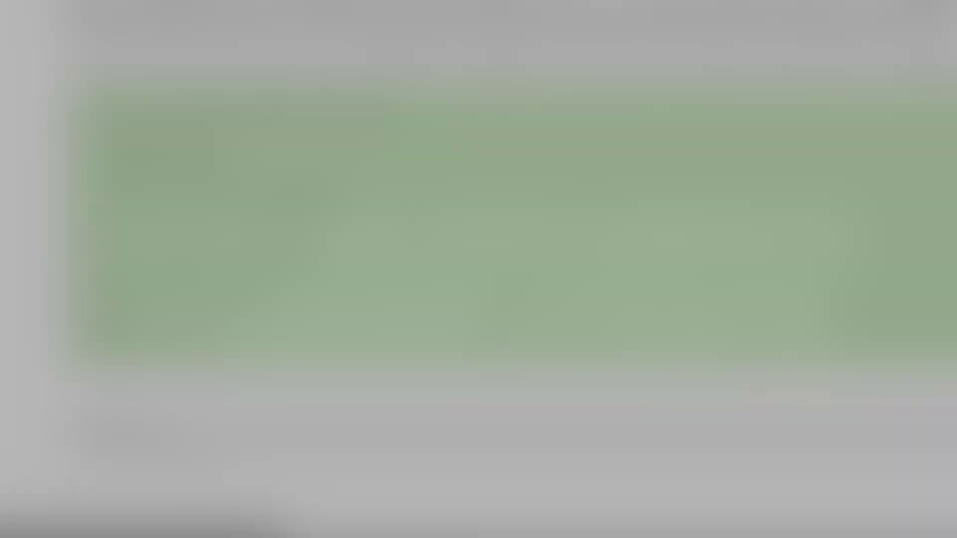
pyautogui.scroll(-3, 190, 460)
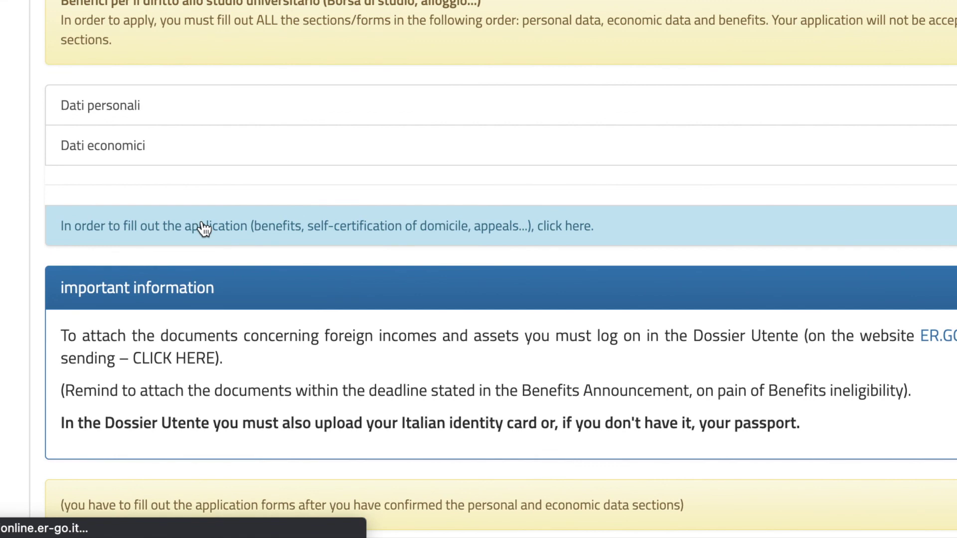
pyautogui.click(203, 228)
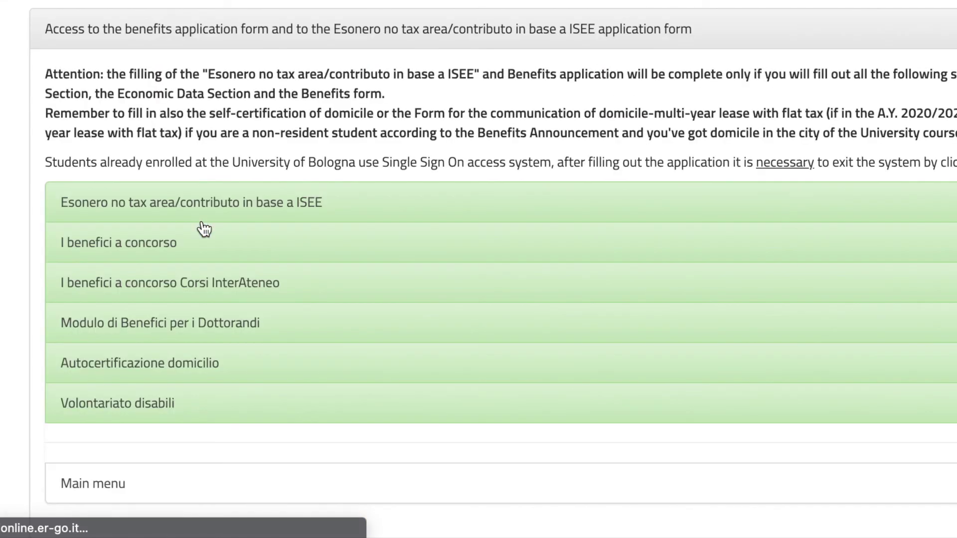
pyautogui.click(167, 258)
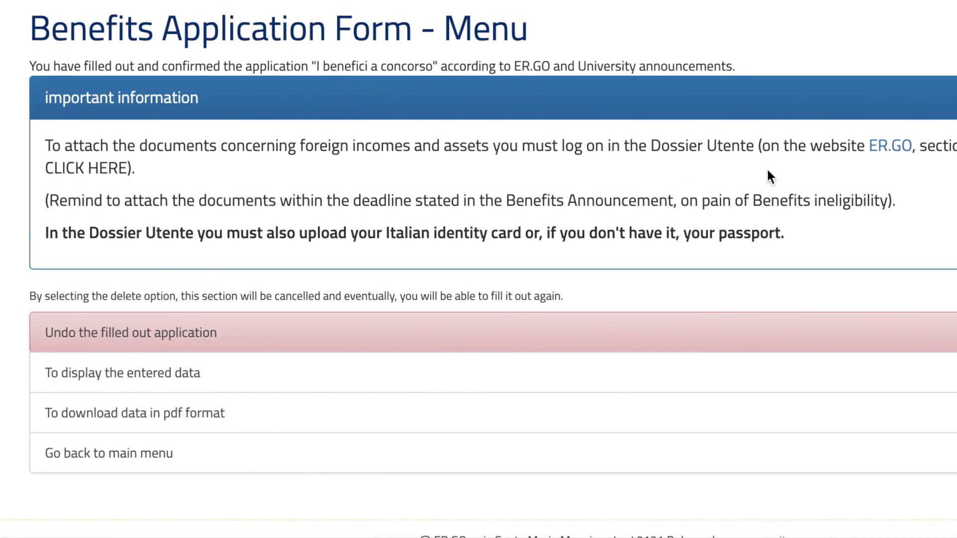
# Go to the ER.GO website, open the Dossier Utente access page and log in directly with FEDERA/SPID
pyautogui.click(883, 145)
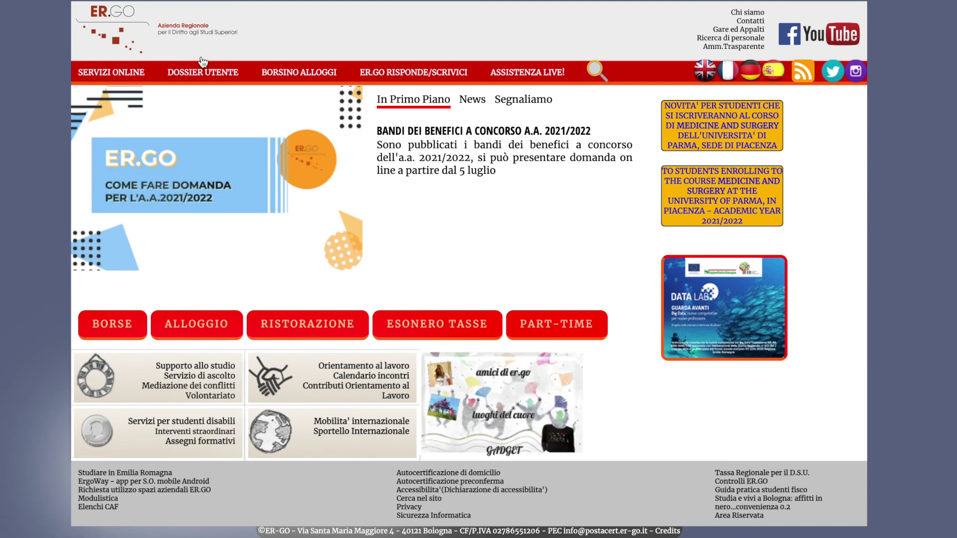
pyautogui.click(202, 70)
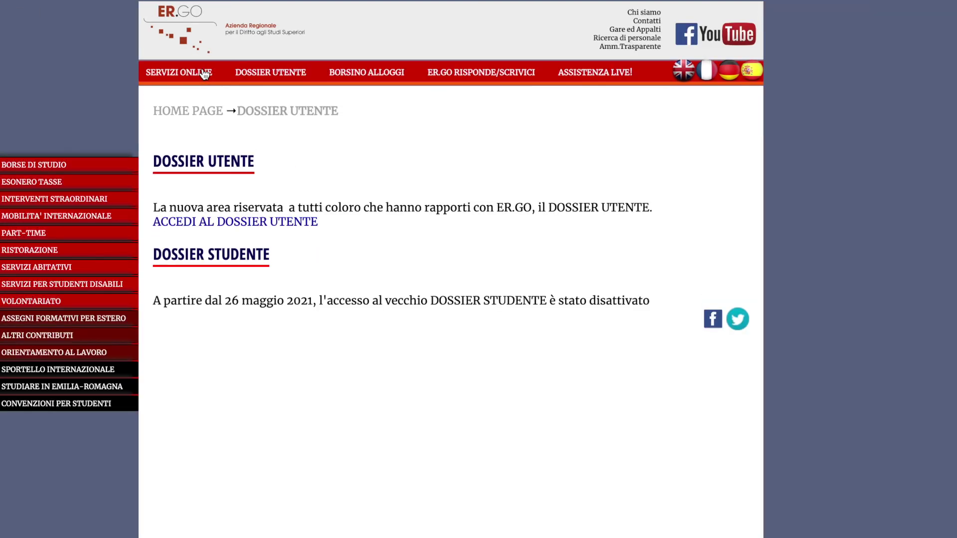
pyautogui.click(250, 222)
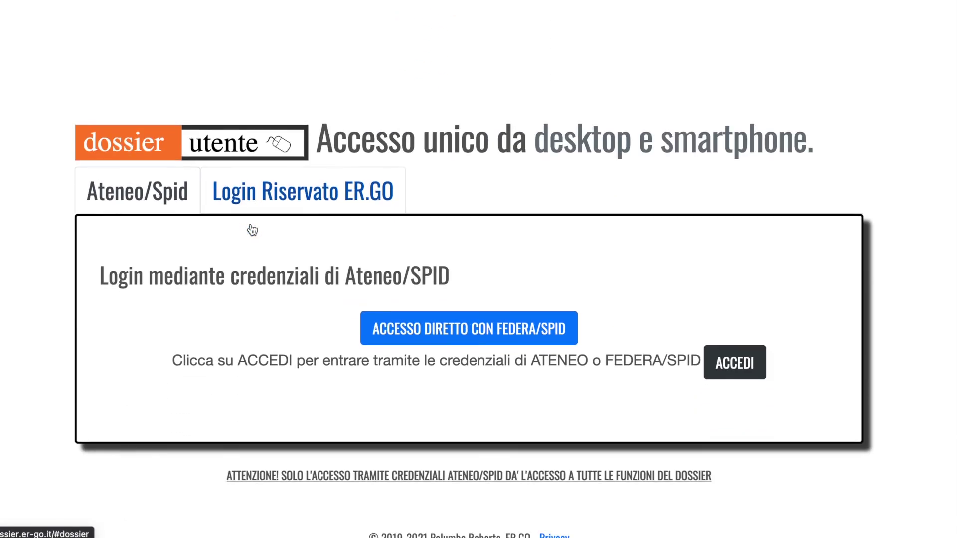
pyautogui.click(424, 331)
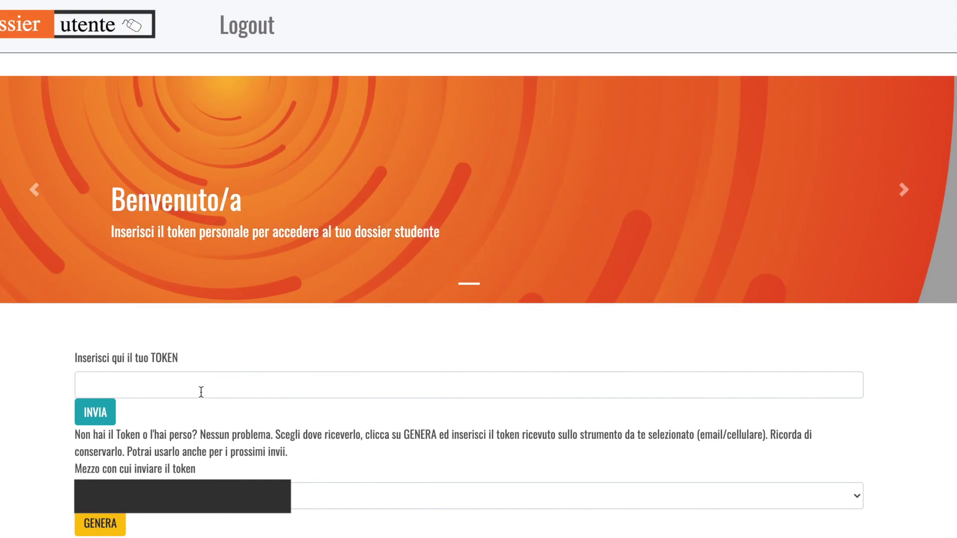
# Enter the personal token for the student dossier and submit it
pyautogui.click(201, 392)
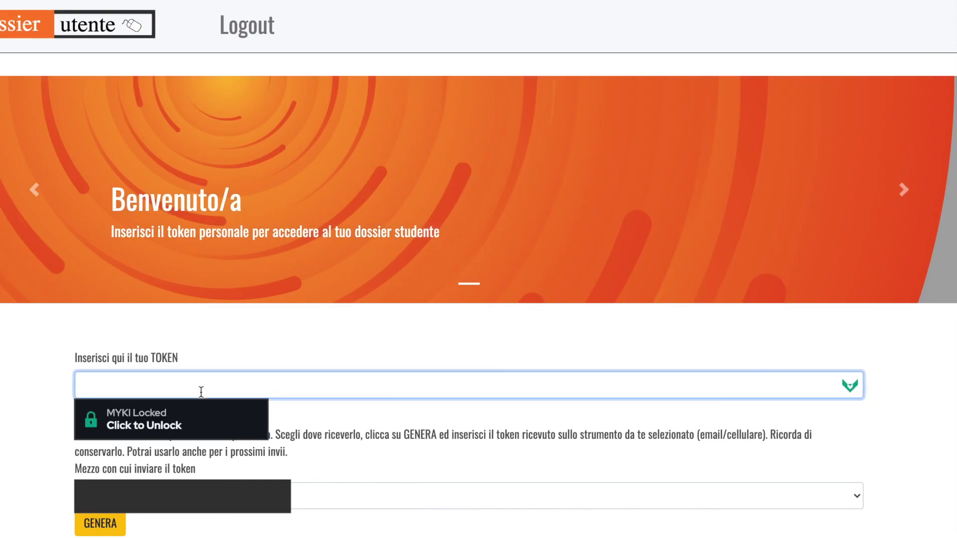
pyautogui.click(172, 424)
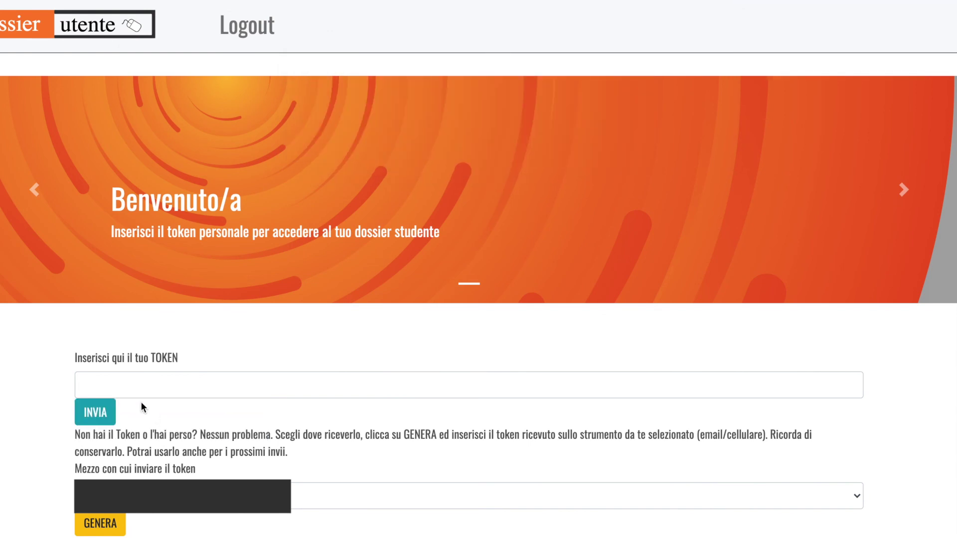
pyautogui.click(130, 384)
pyautogui.click(132, 421)
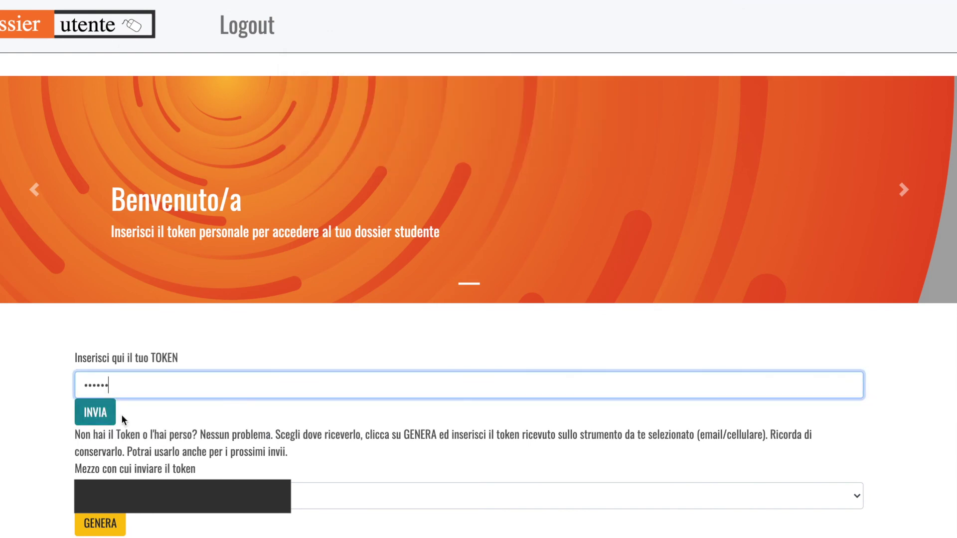
pyautogui.click(98, 413)
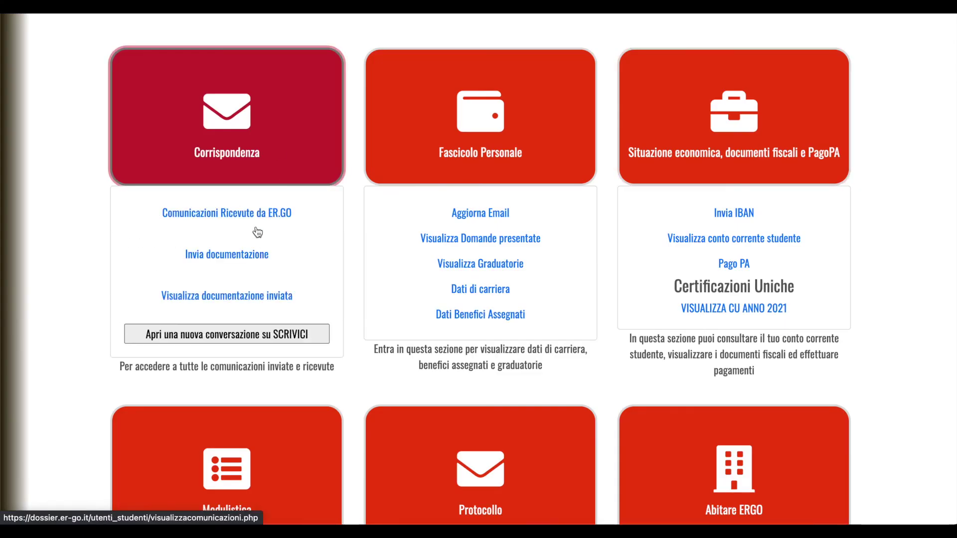
# Start sending documentation with document type Titoli di viaggio mobilita' internazionale and continue to the attachment phase
pyautogui.click(239, 260)
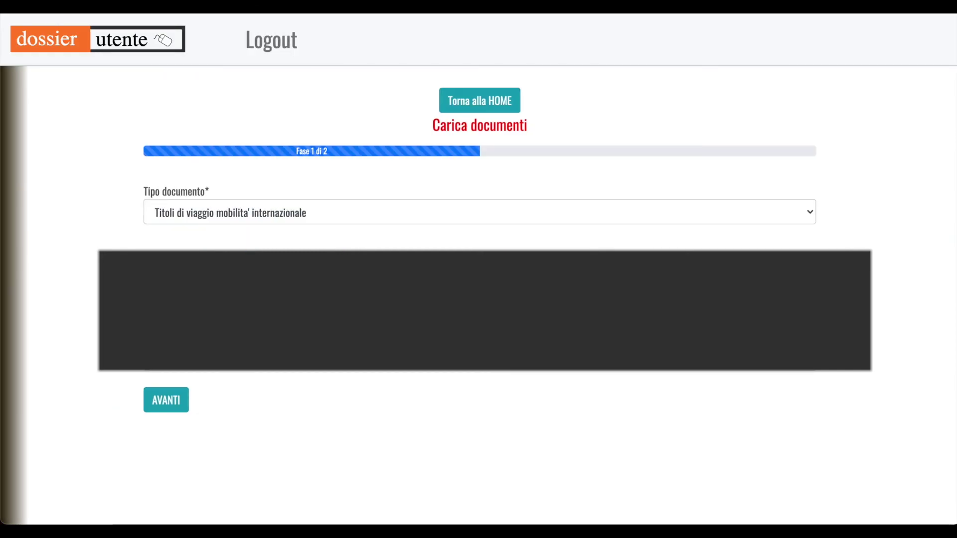
pyautogui.click(173, 409)
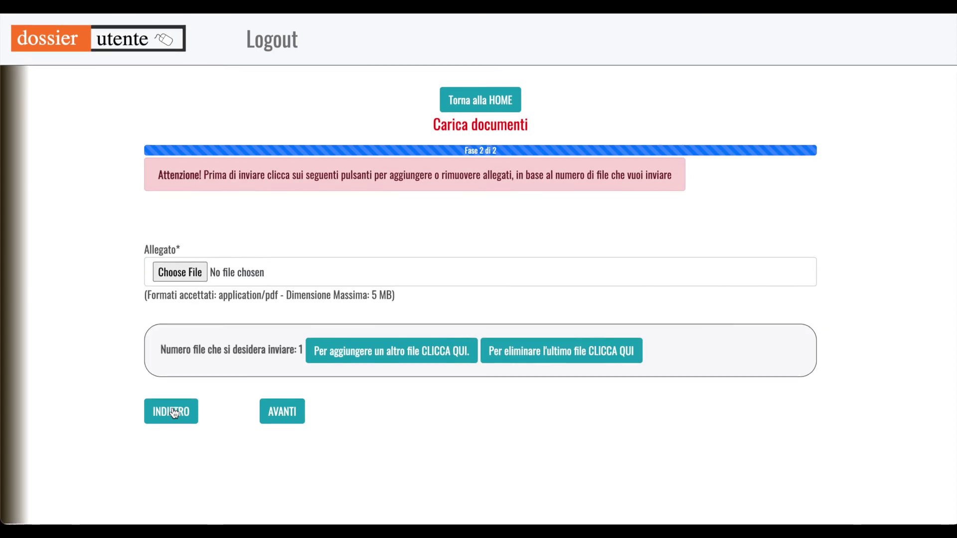